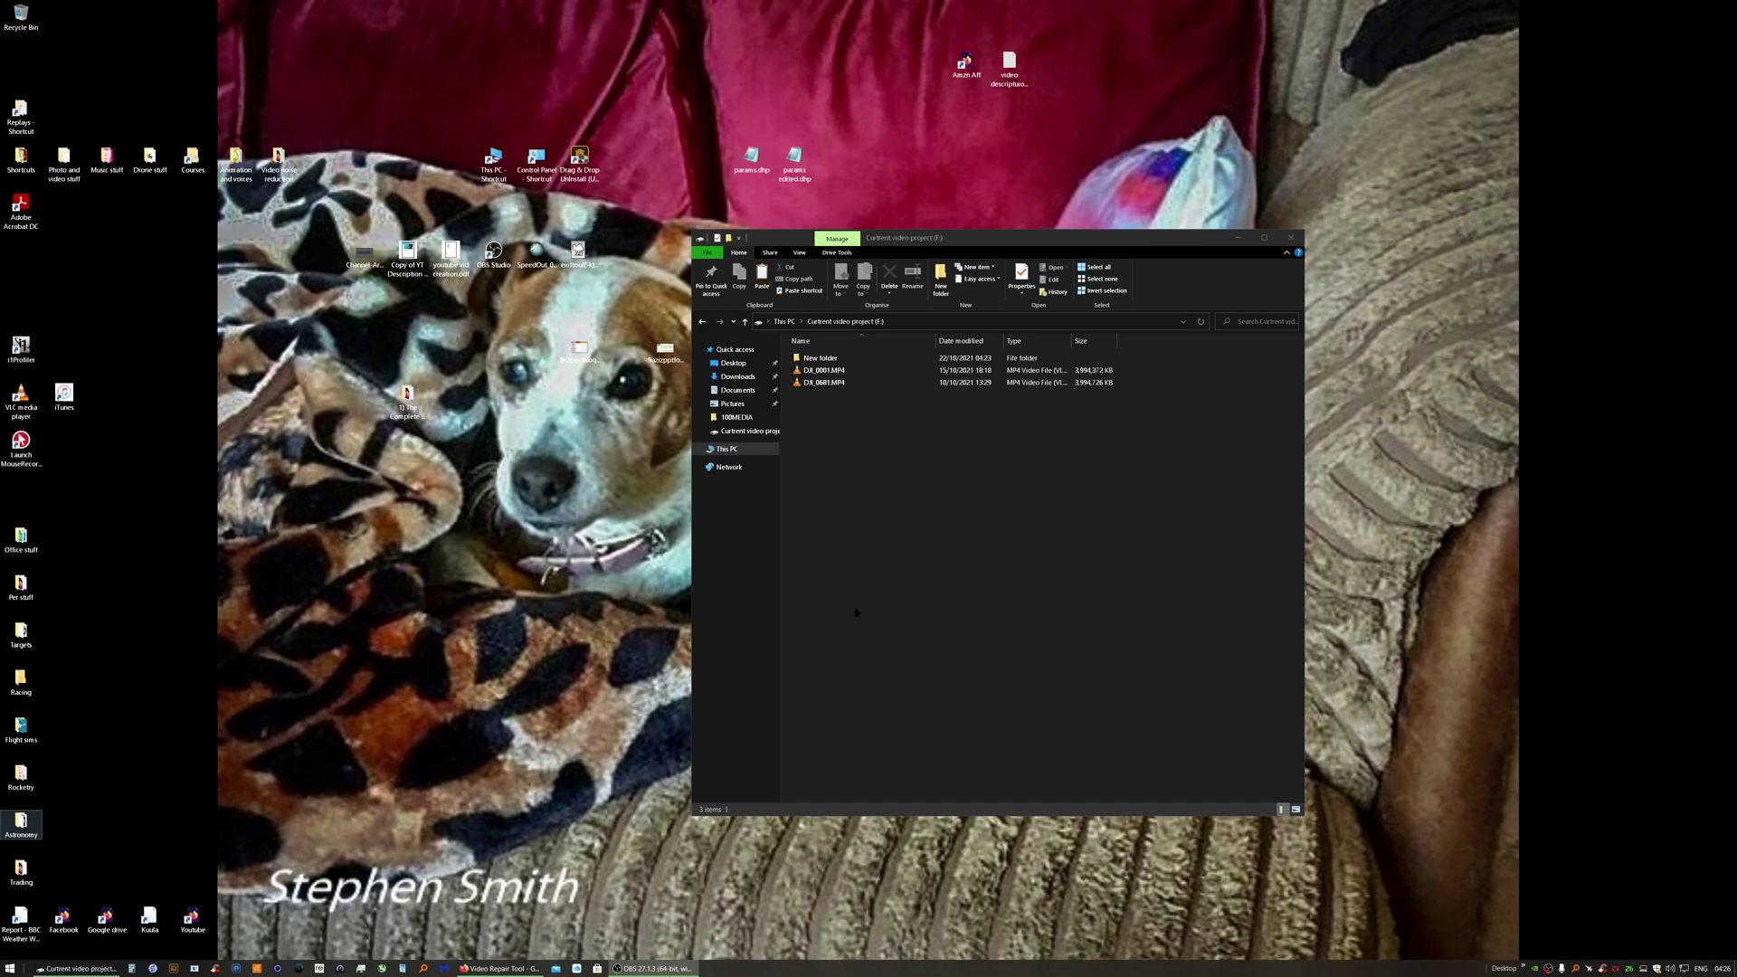
# - Try playing DJI_0681.MP4 in VLC, then close the player after its 'Can't play' error
pyautogui.doubleClick(830, 383)
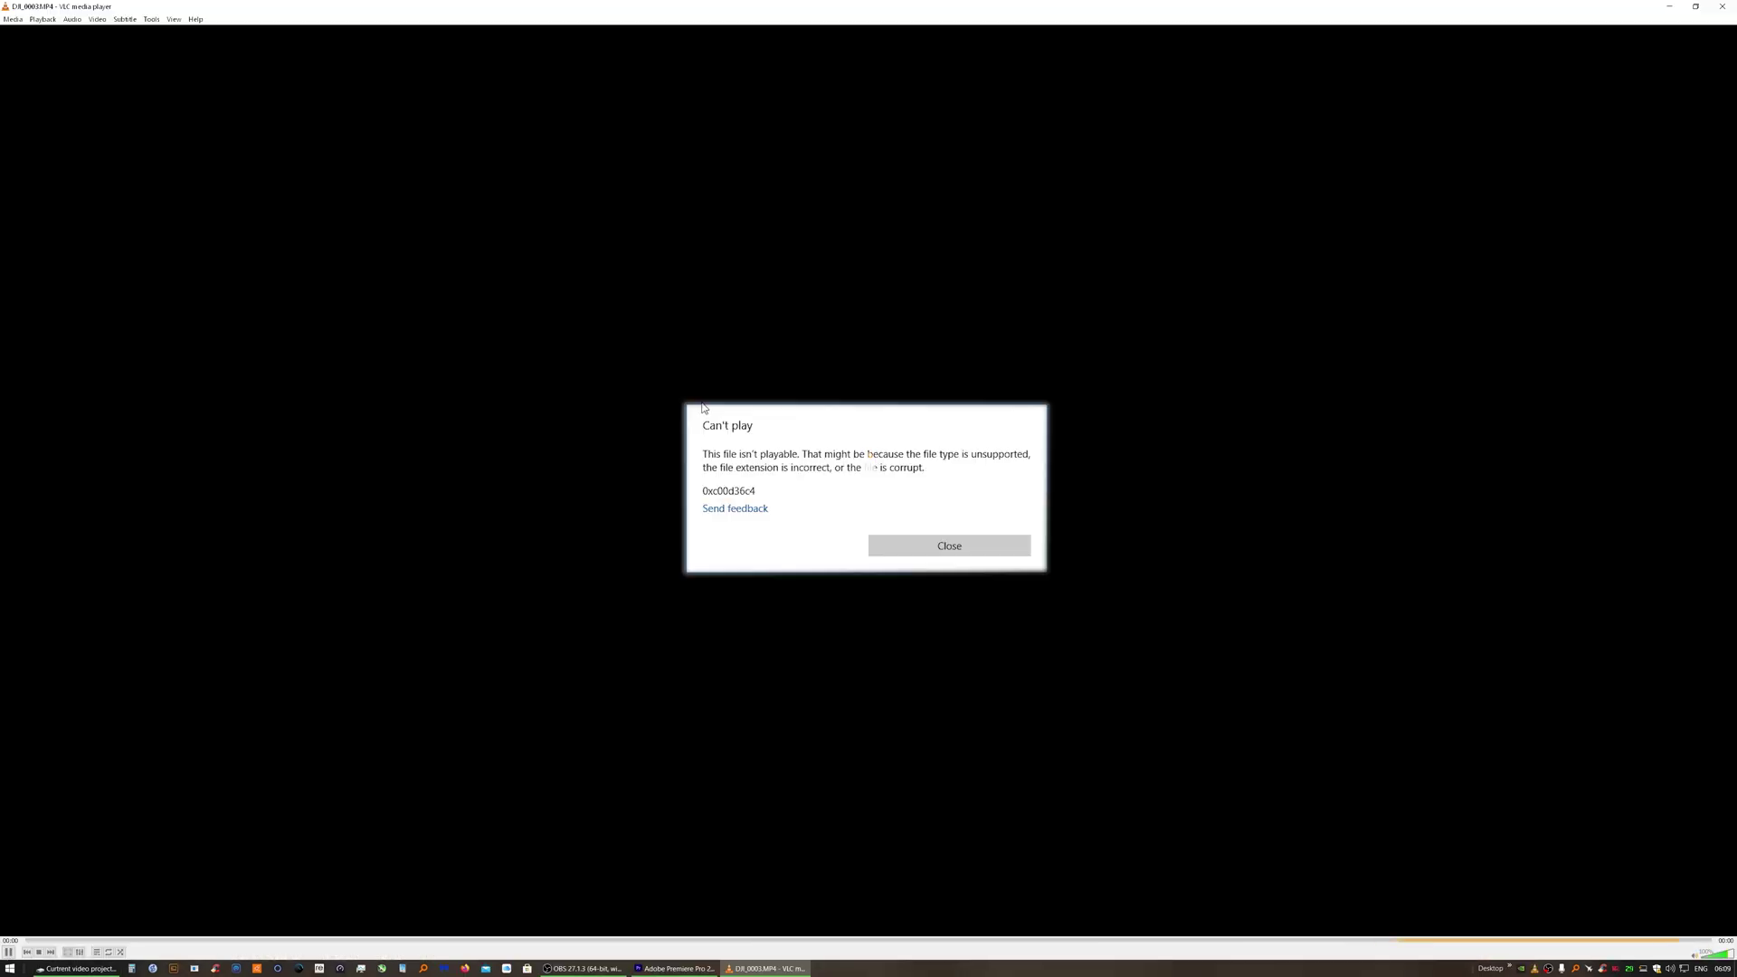
pyautogui.click(1722, 8)
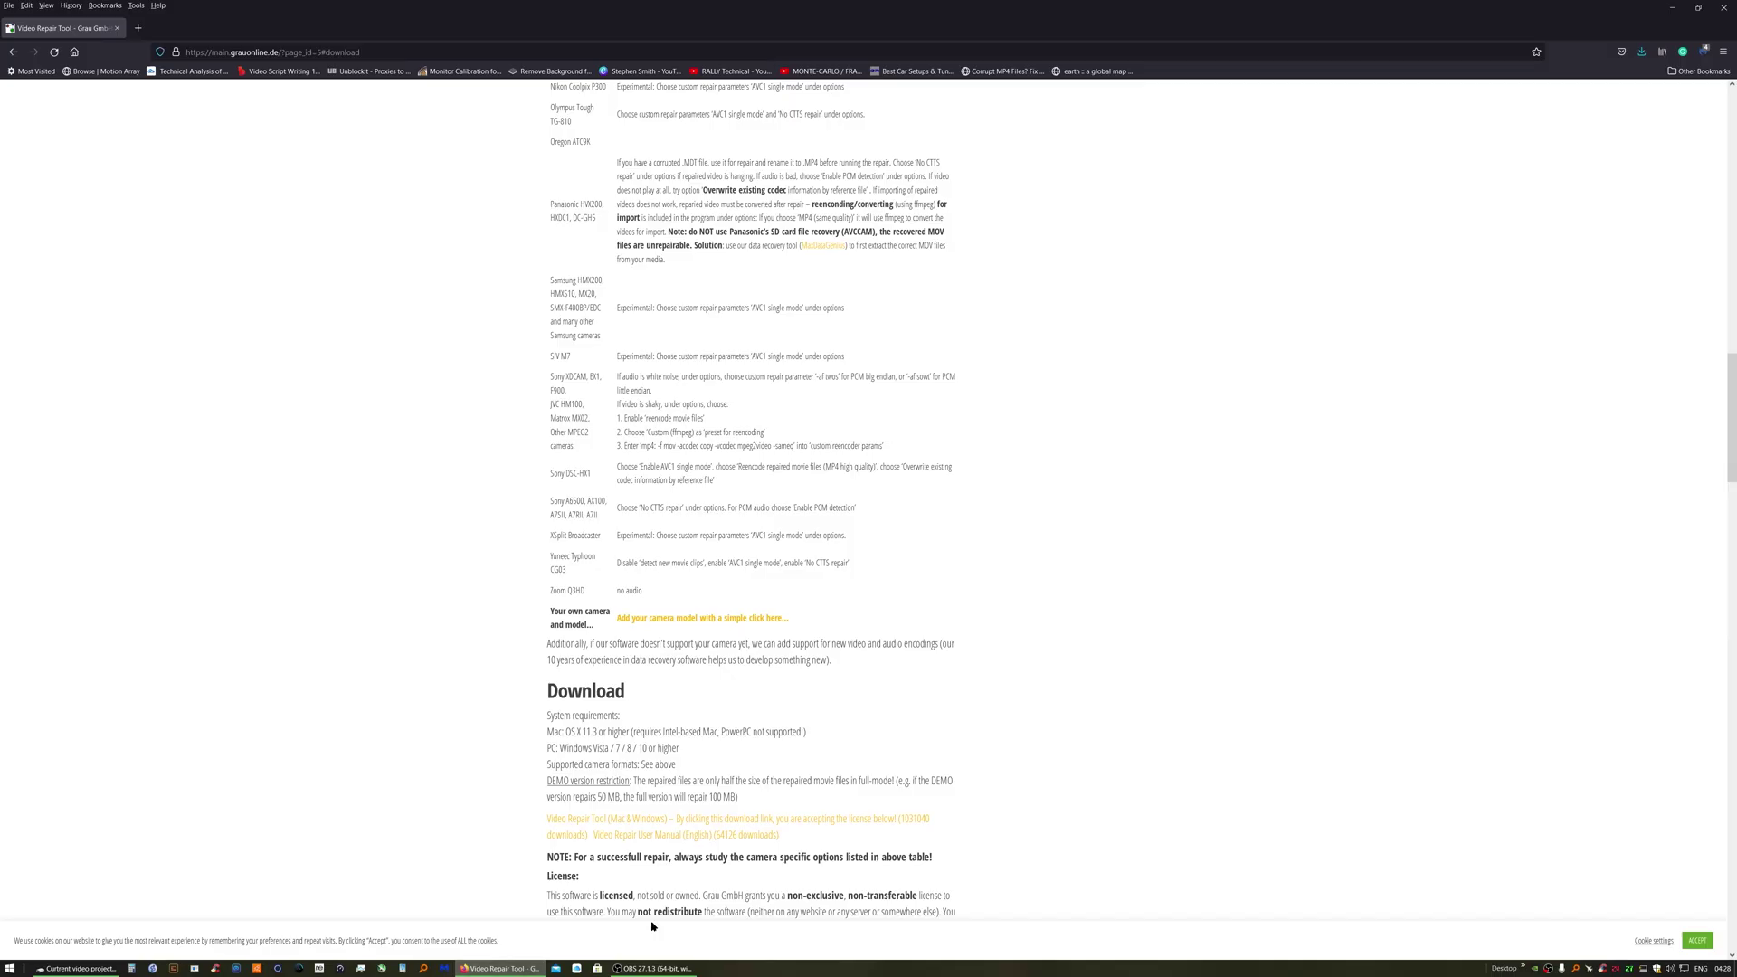
pyautogui.scroll(20, 744, 446)
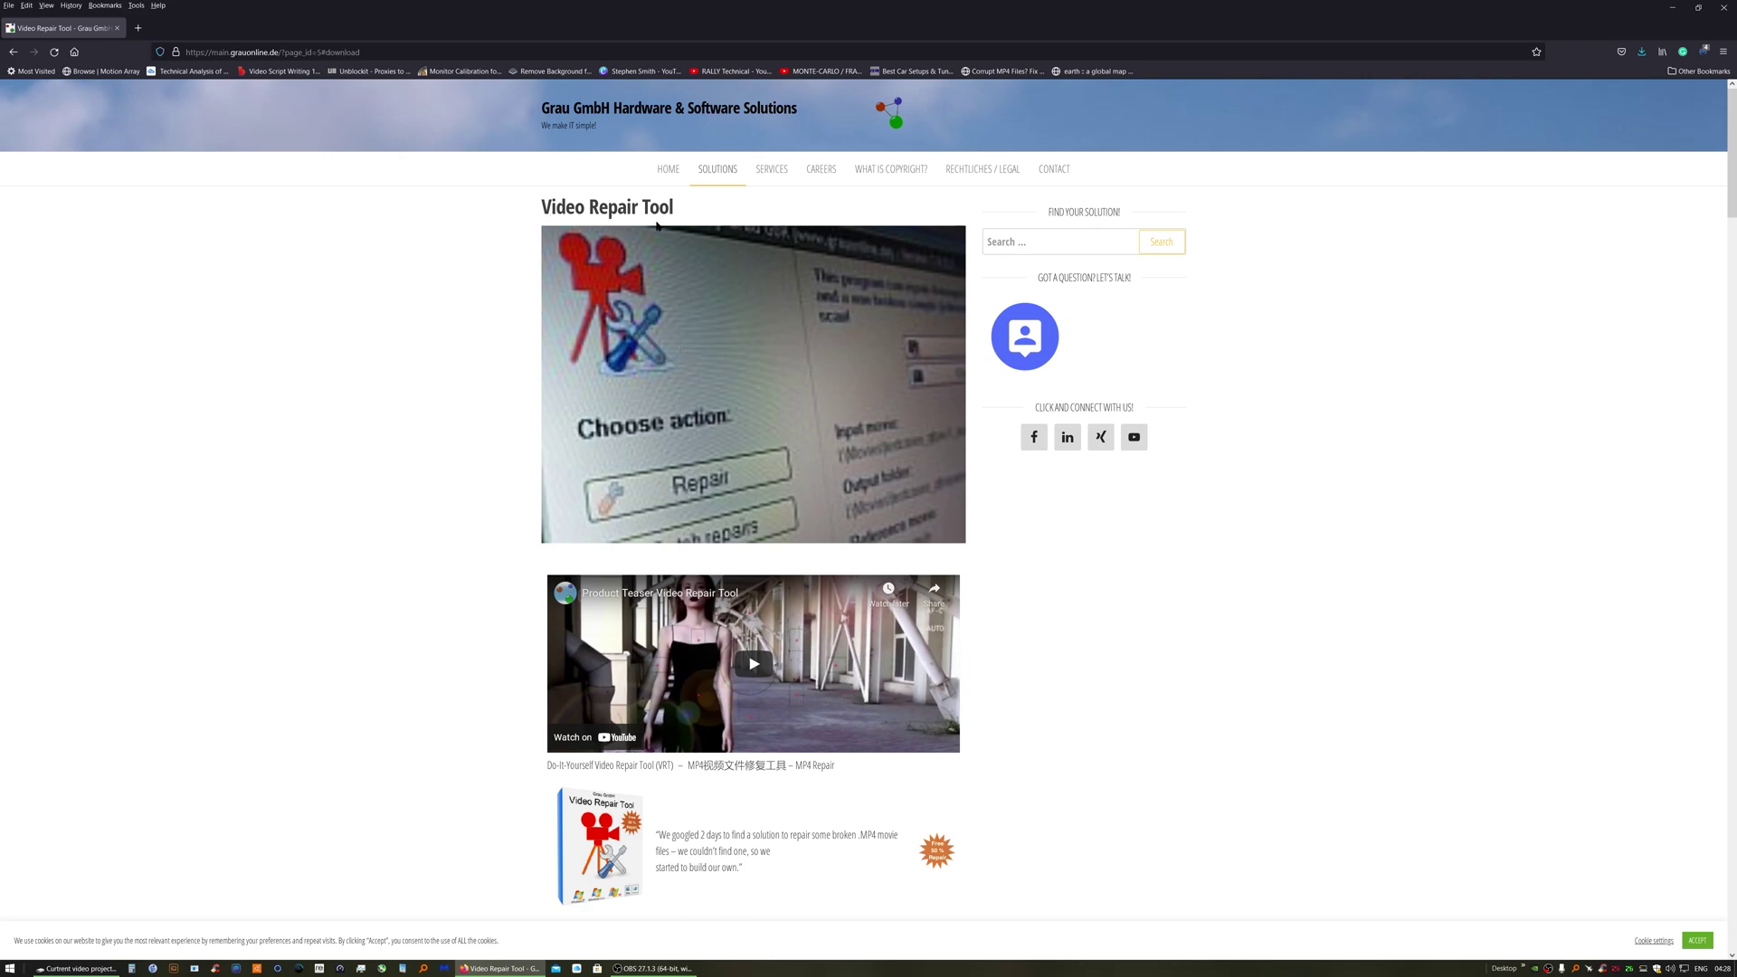
pyautogui.scroll(-20, 738, 430)
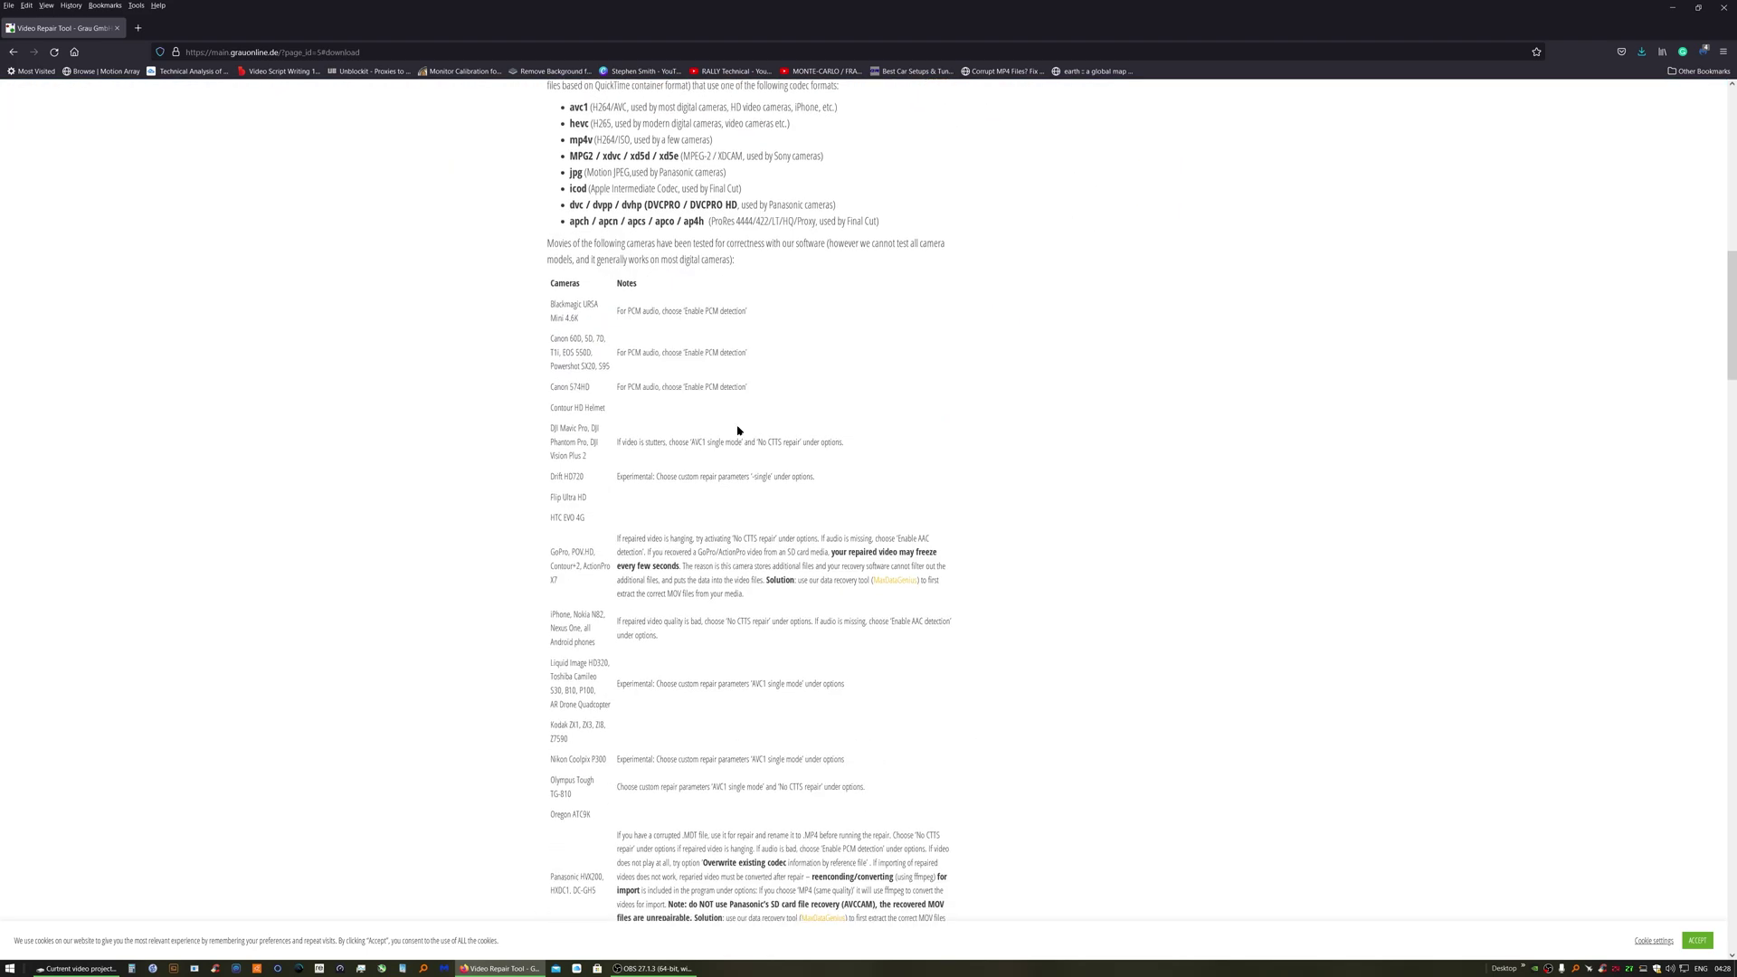
pyautogui.scroll(-3, 738, 430)
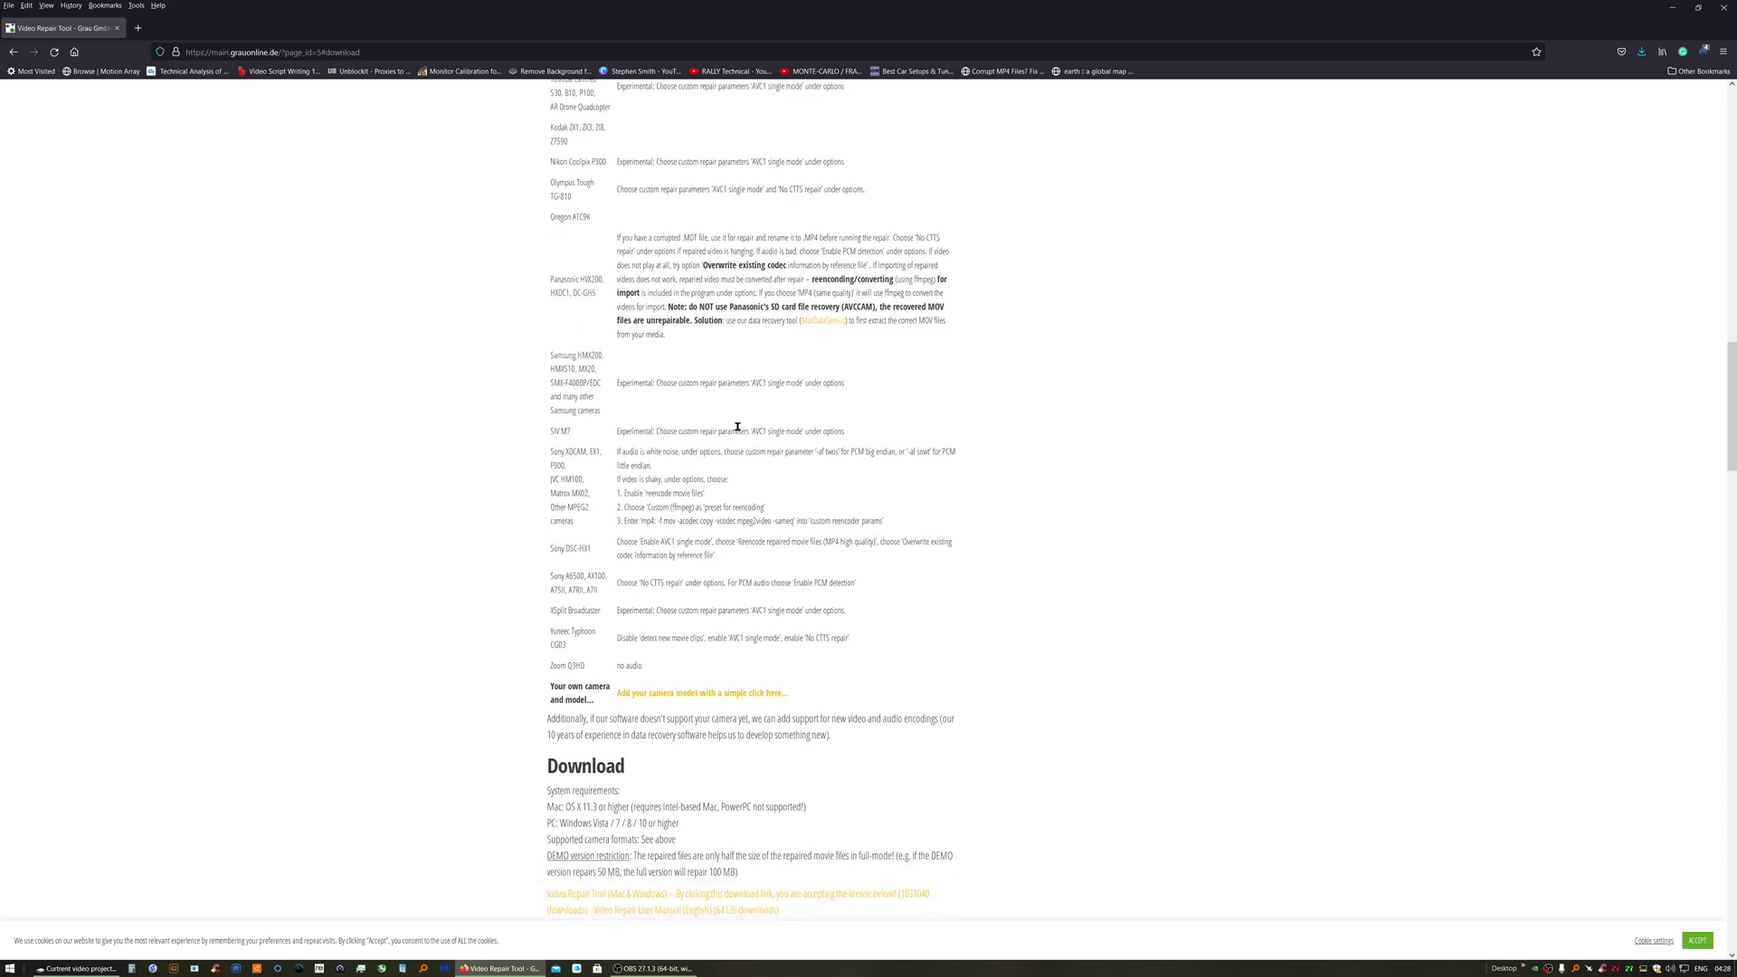
pyautogui.scroll(-3, 738, 429)
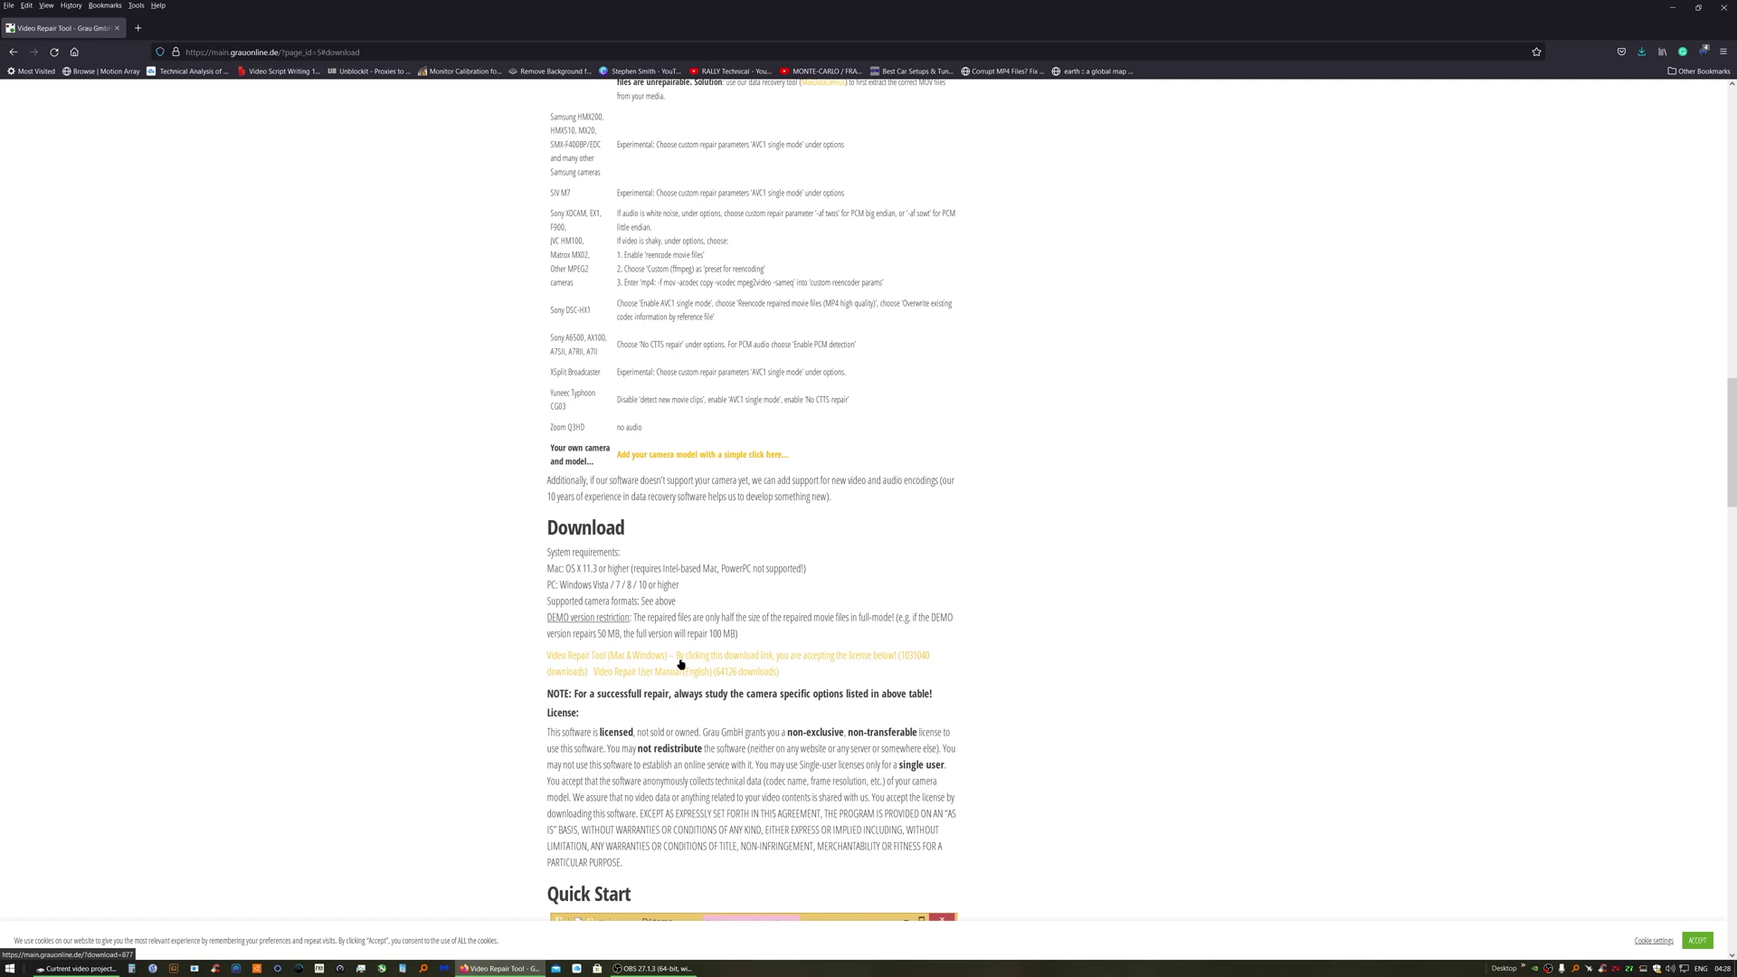
pyautogui.scroll(-15, 680, 665)
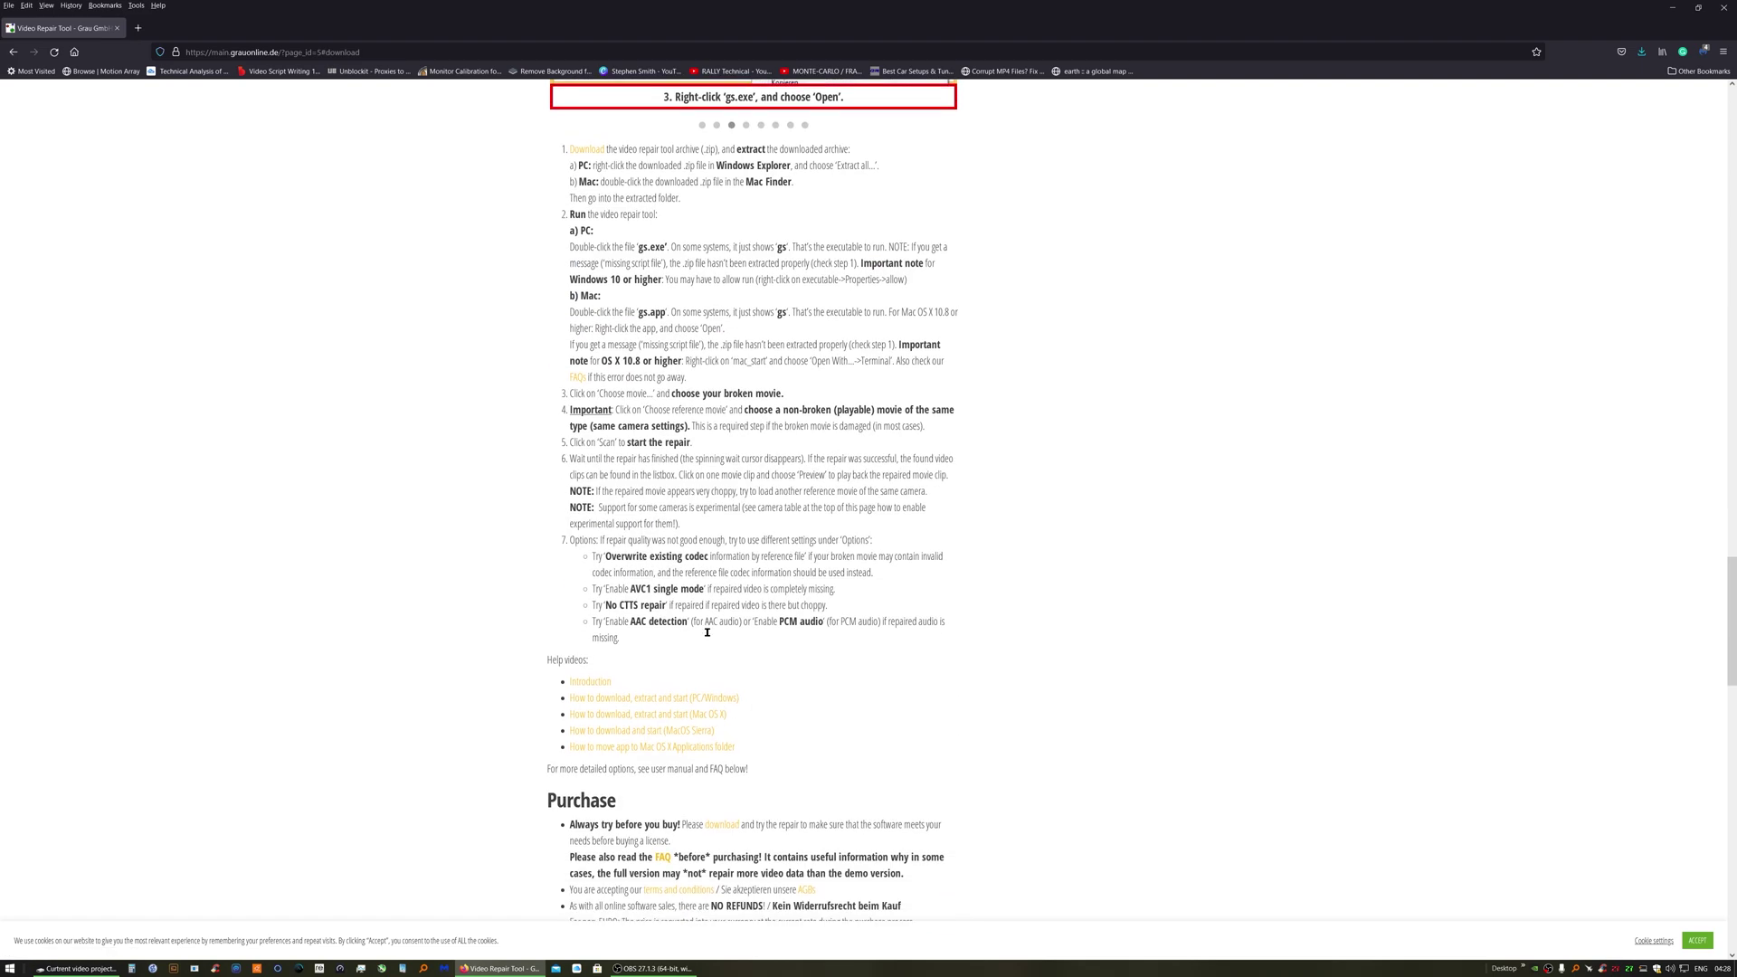
pyautogui.scroll(-2, 708, 636)
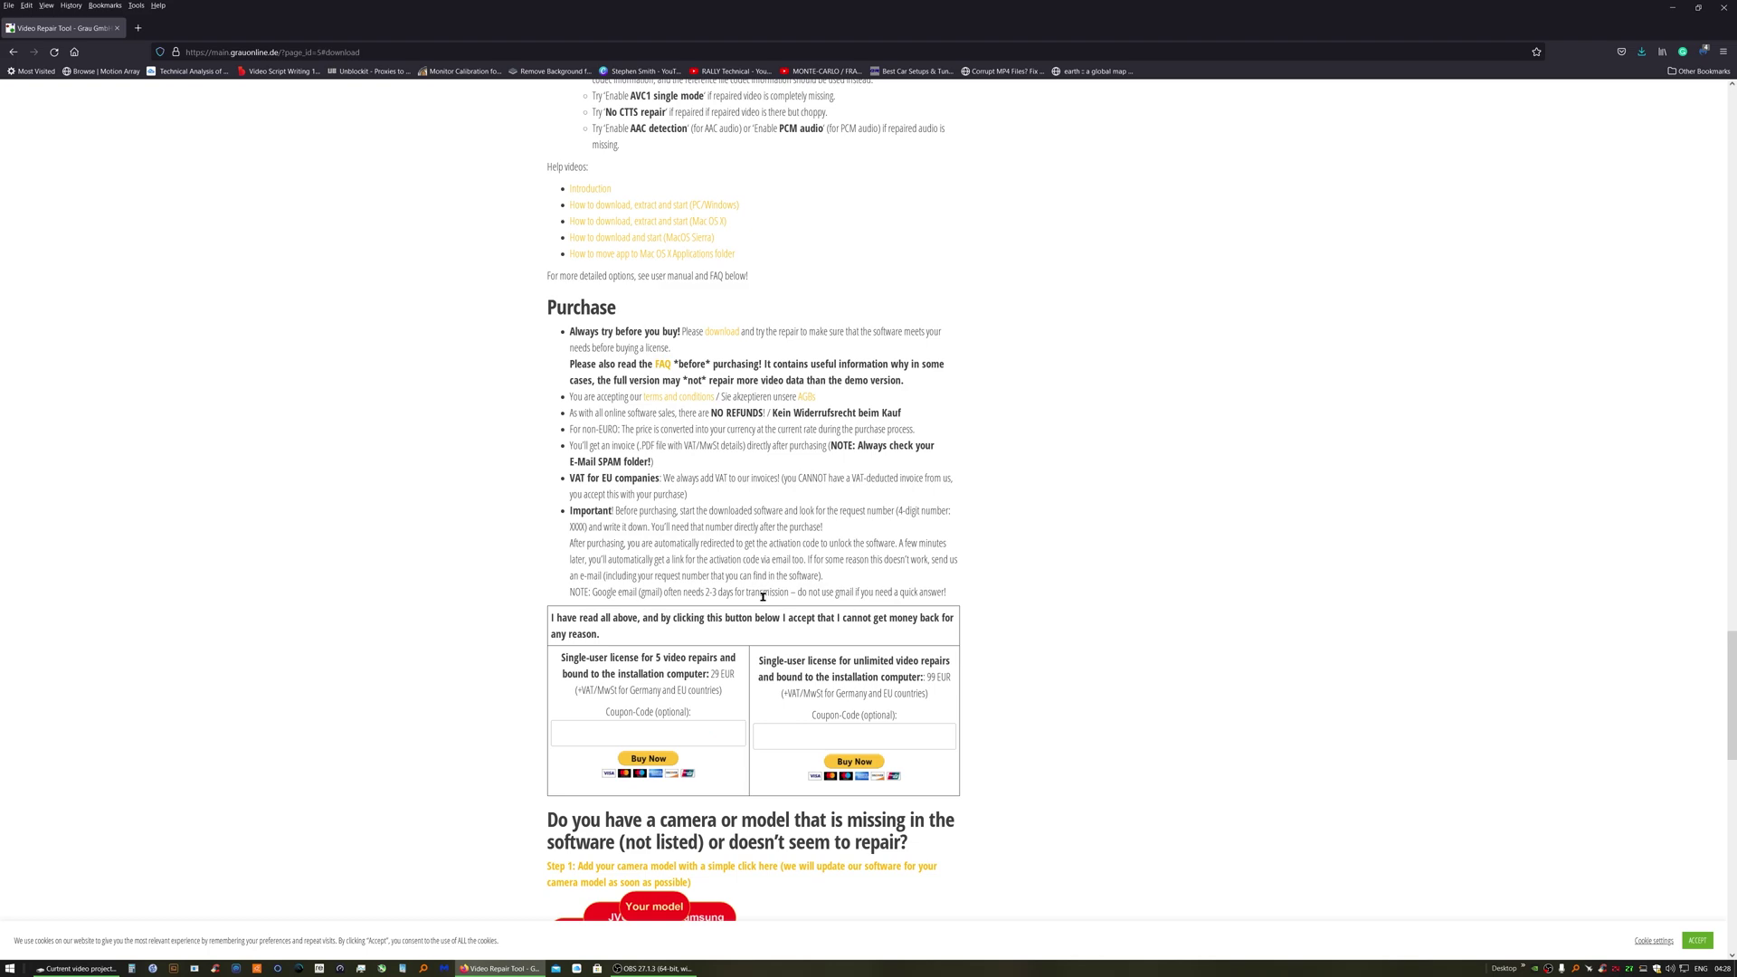
pyautogui.scroll(20, 774, 576)
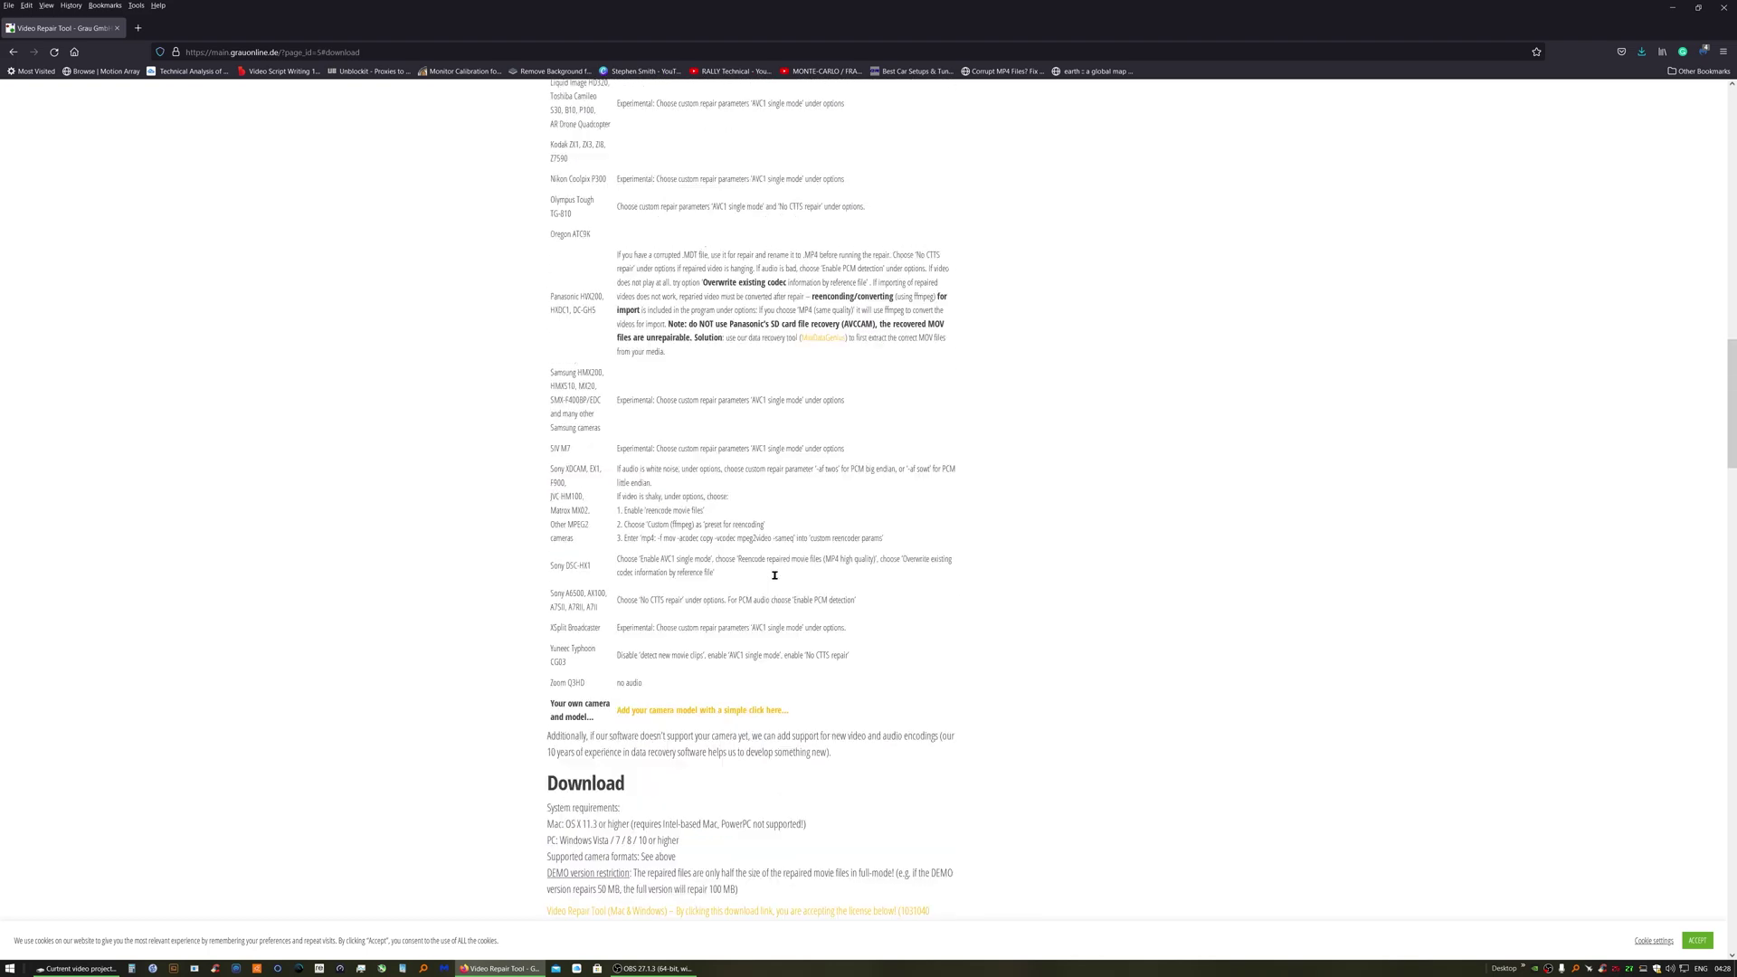
pyautogui.scroll(7, 774, 575)
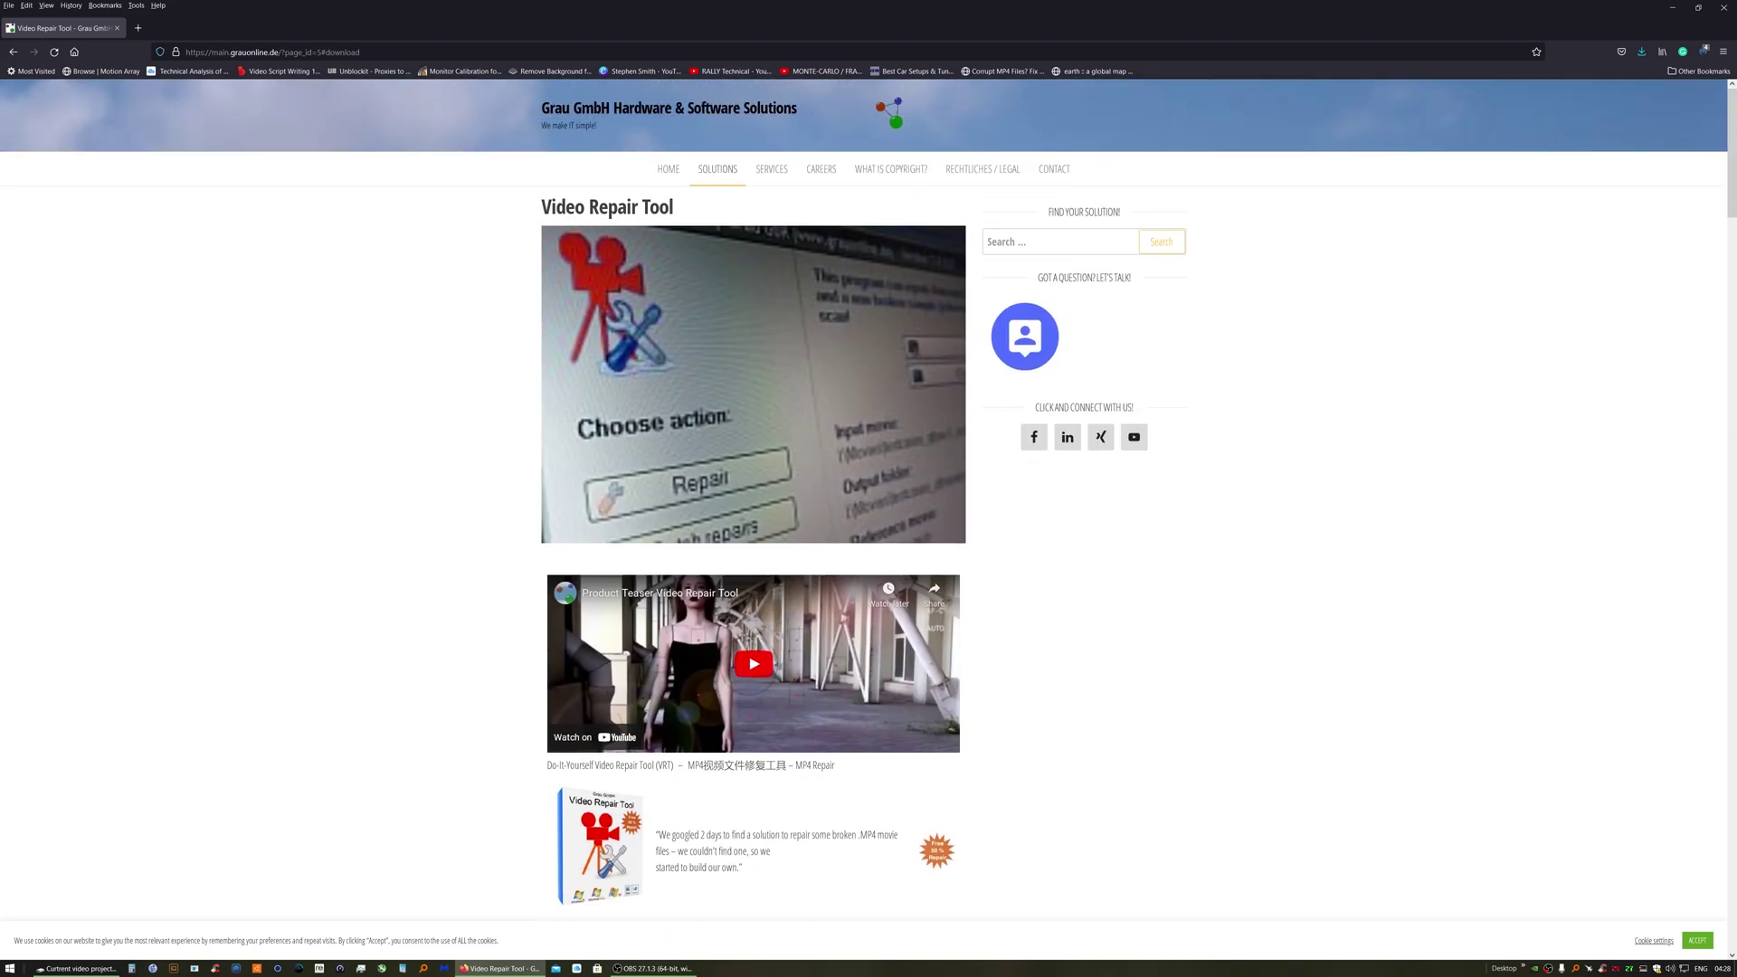
pyautogui.scroll(-4, 775, 579)
pyautogui.scroll(-15, 773, 599)
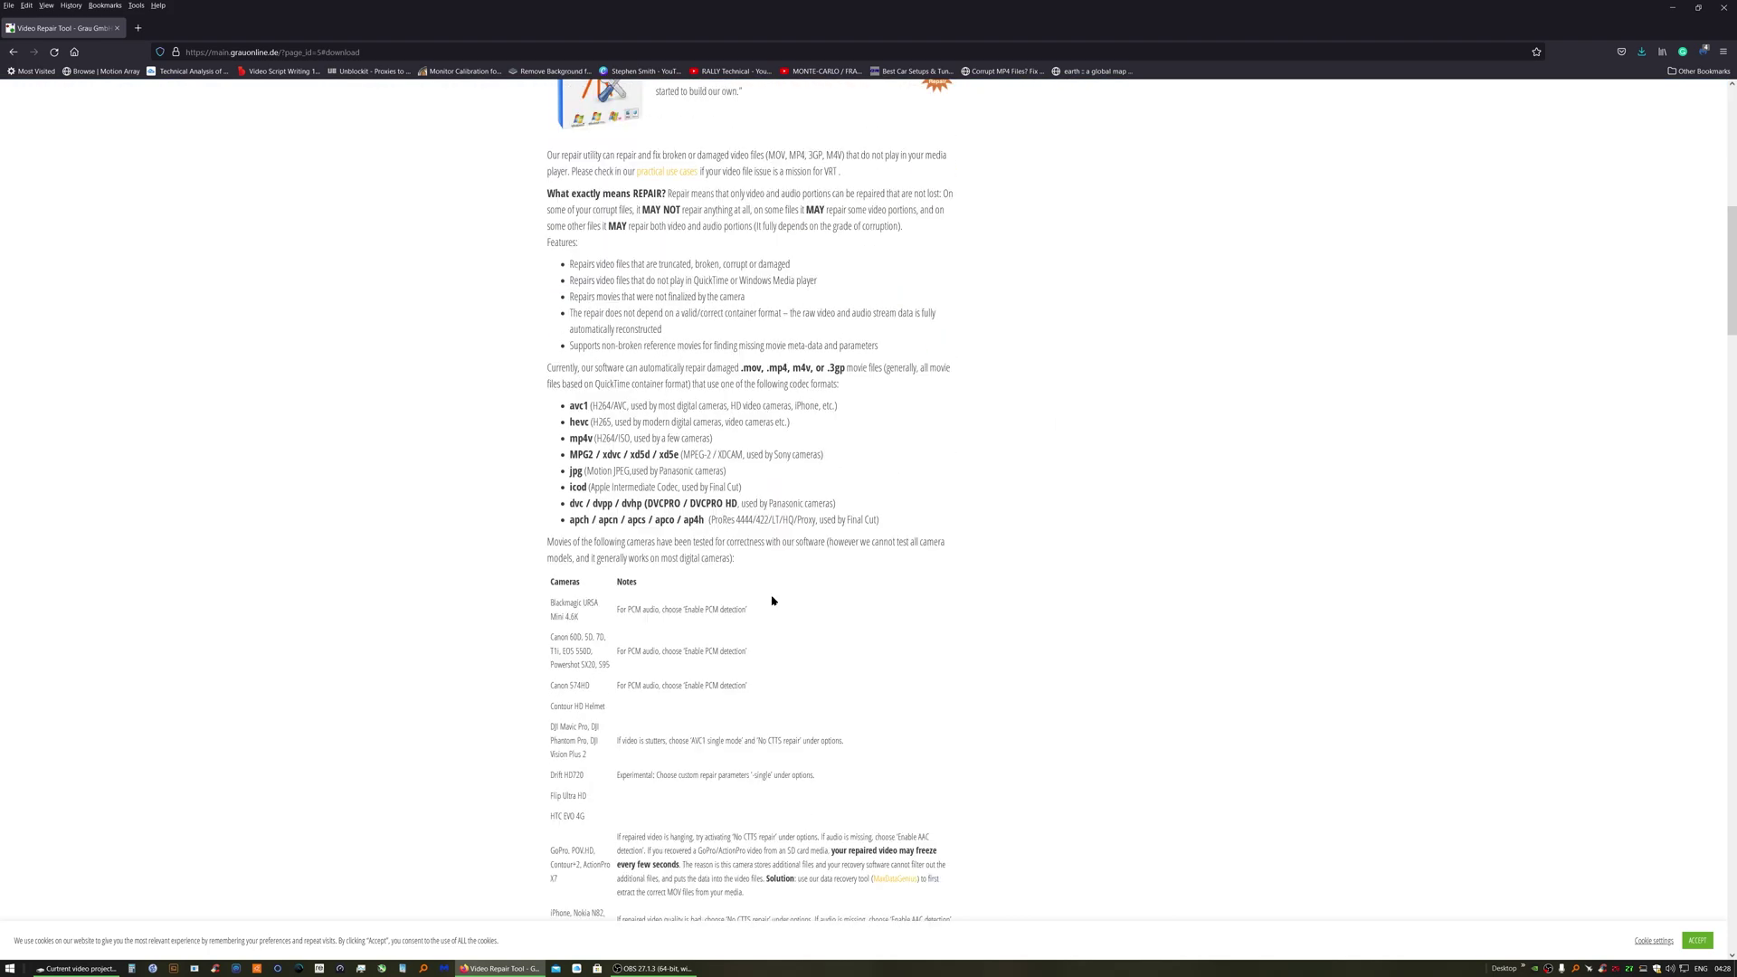
pyautogui.scroll(-6, 775, 604)
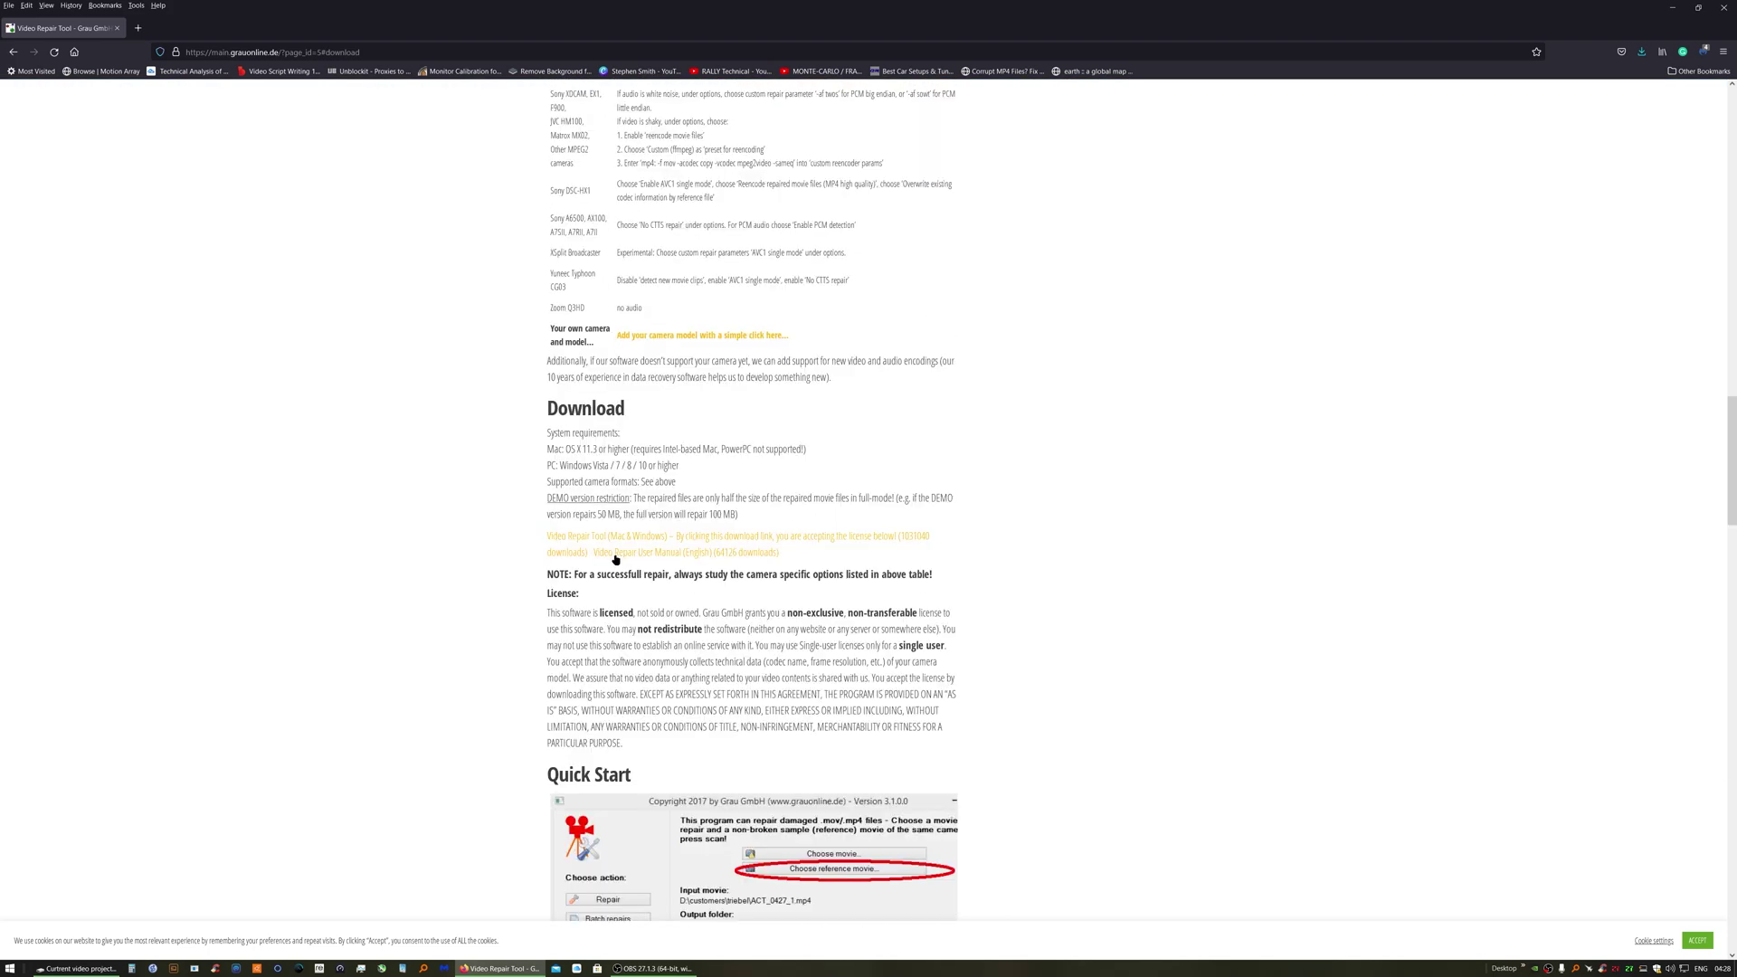
# - Download videorepair.zip for Windows, extract it, and open the extracted videorepair folder
pyautogui.click(631, 541)
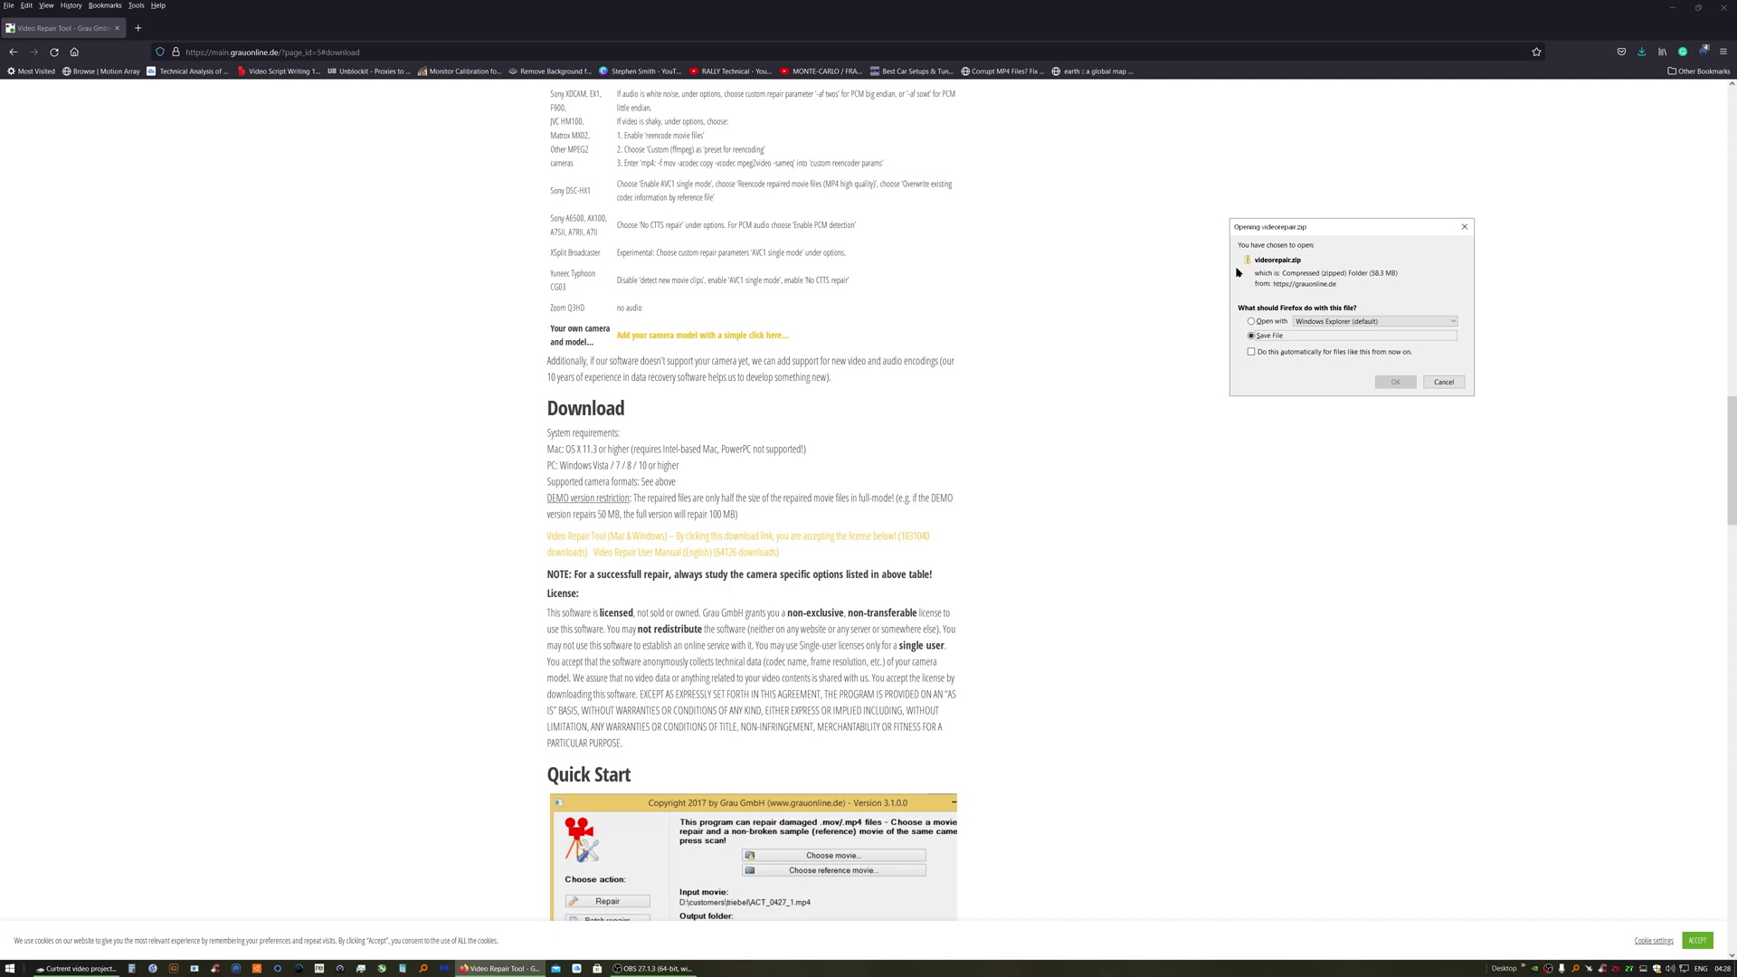
pyautogui.click(1396, 382)
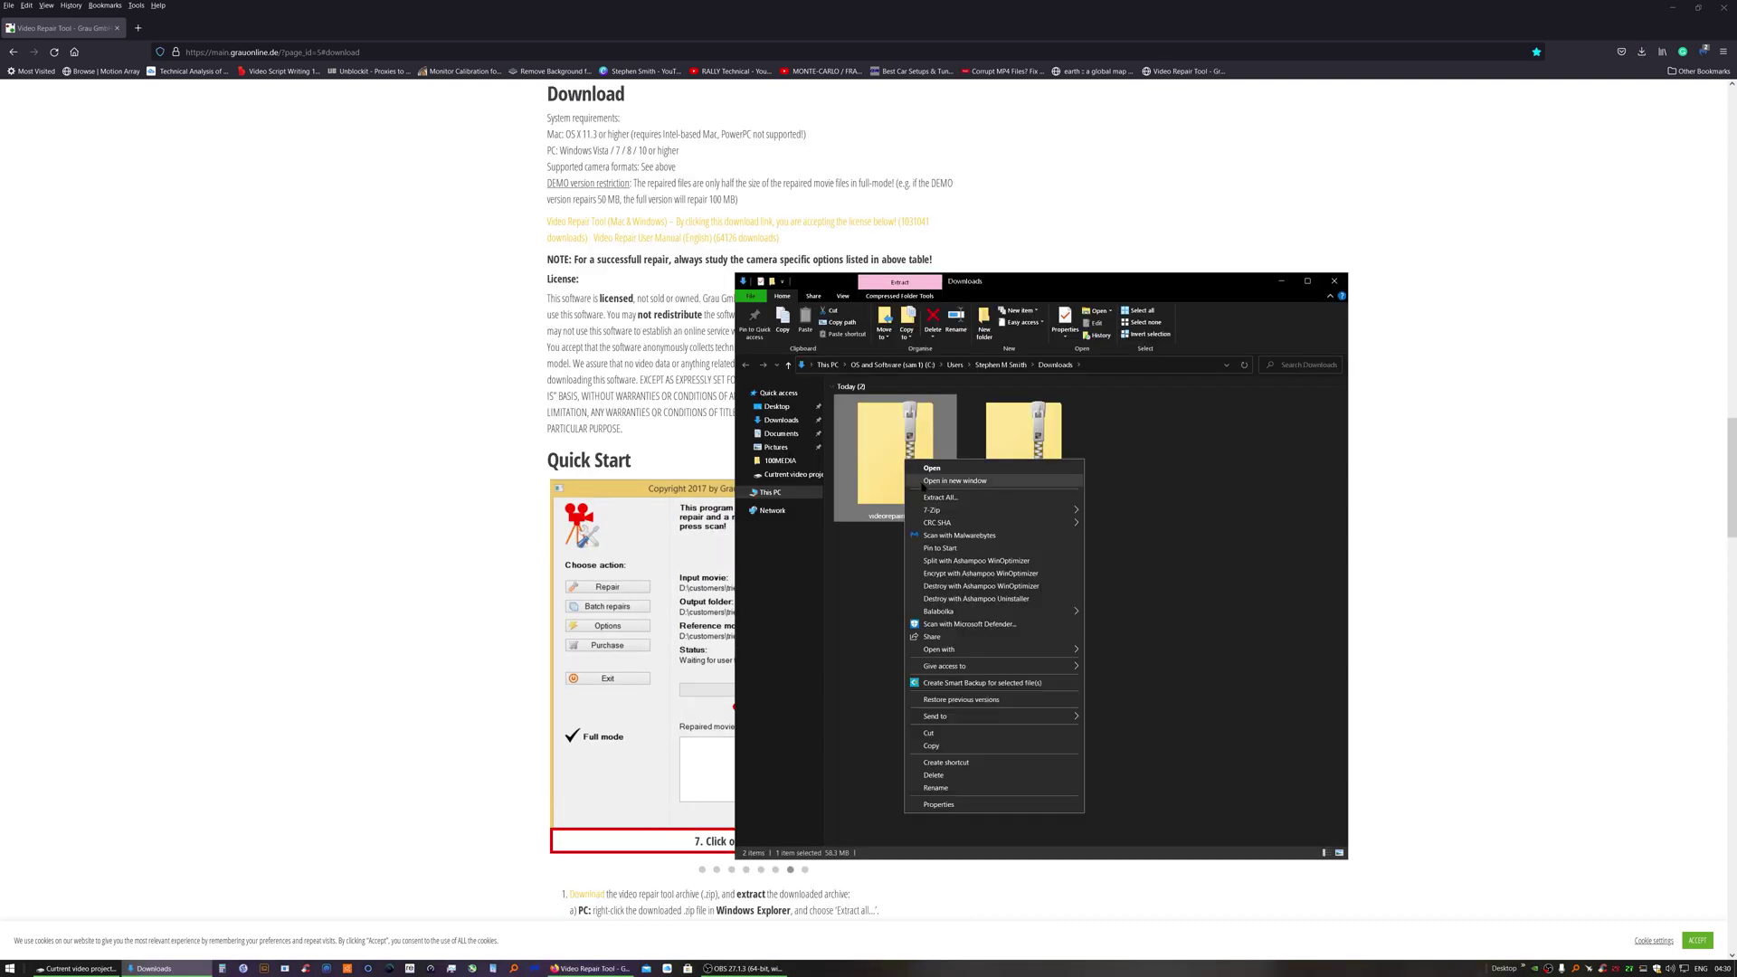
pyautogui.click(941, 498)
pyautogui.click(957, 600)
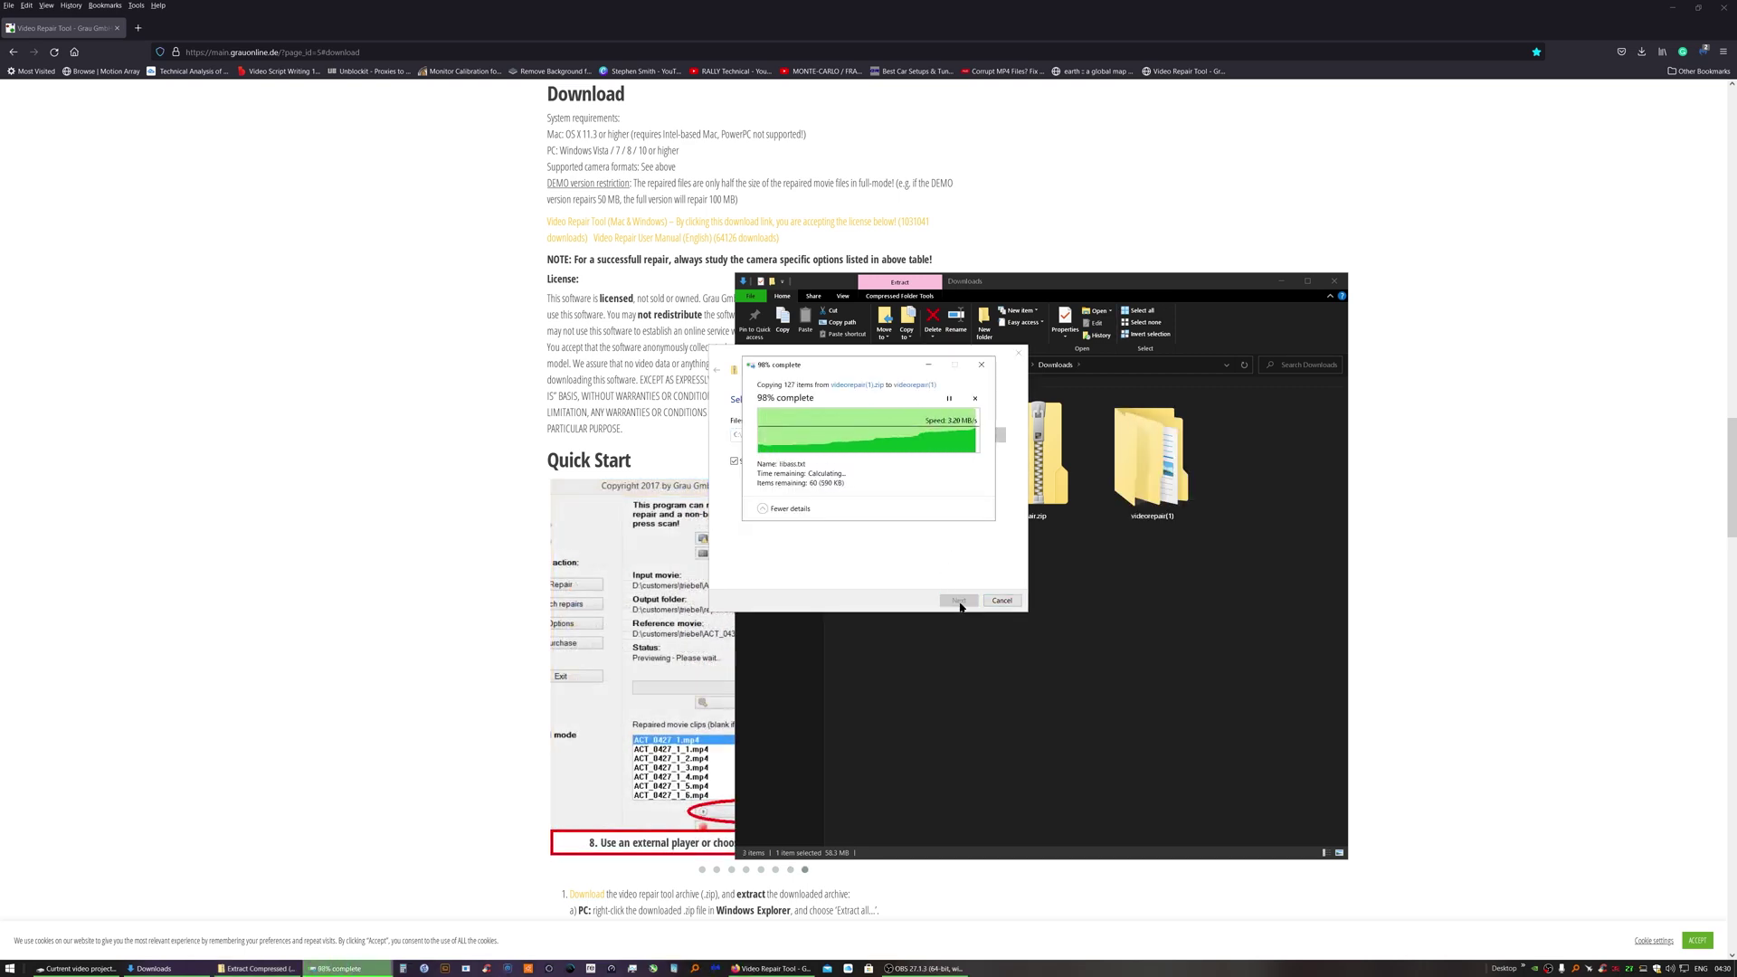
pyautogui.press('Down')
pyautogui.press('Return')
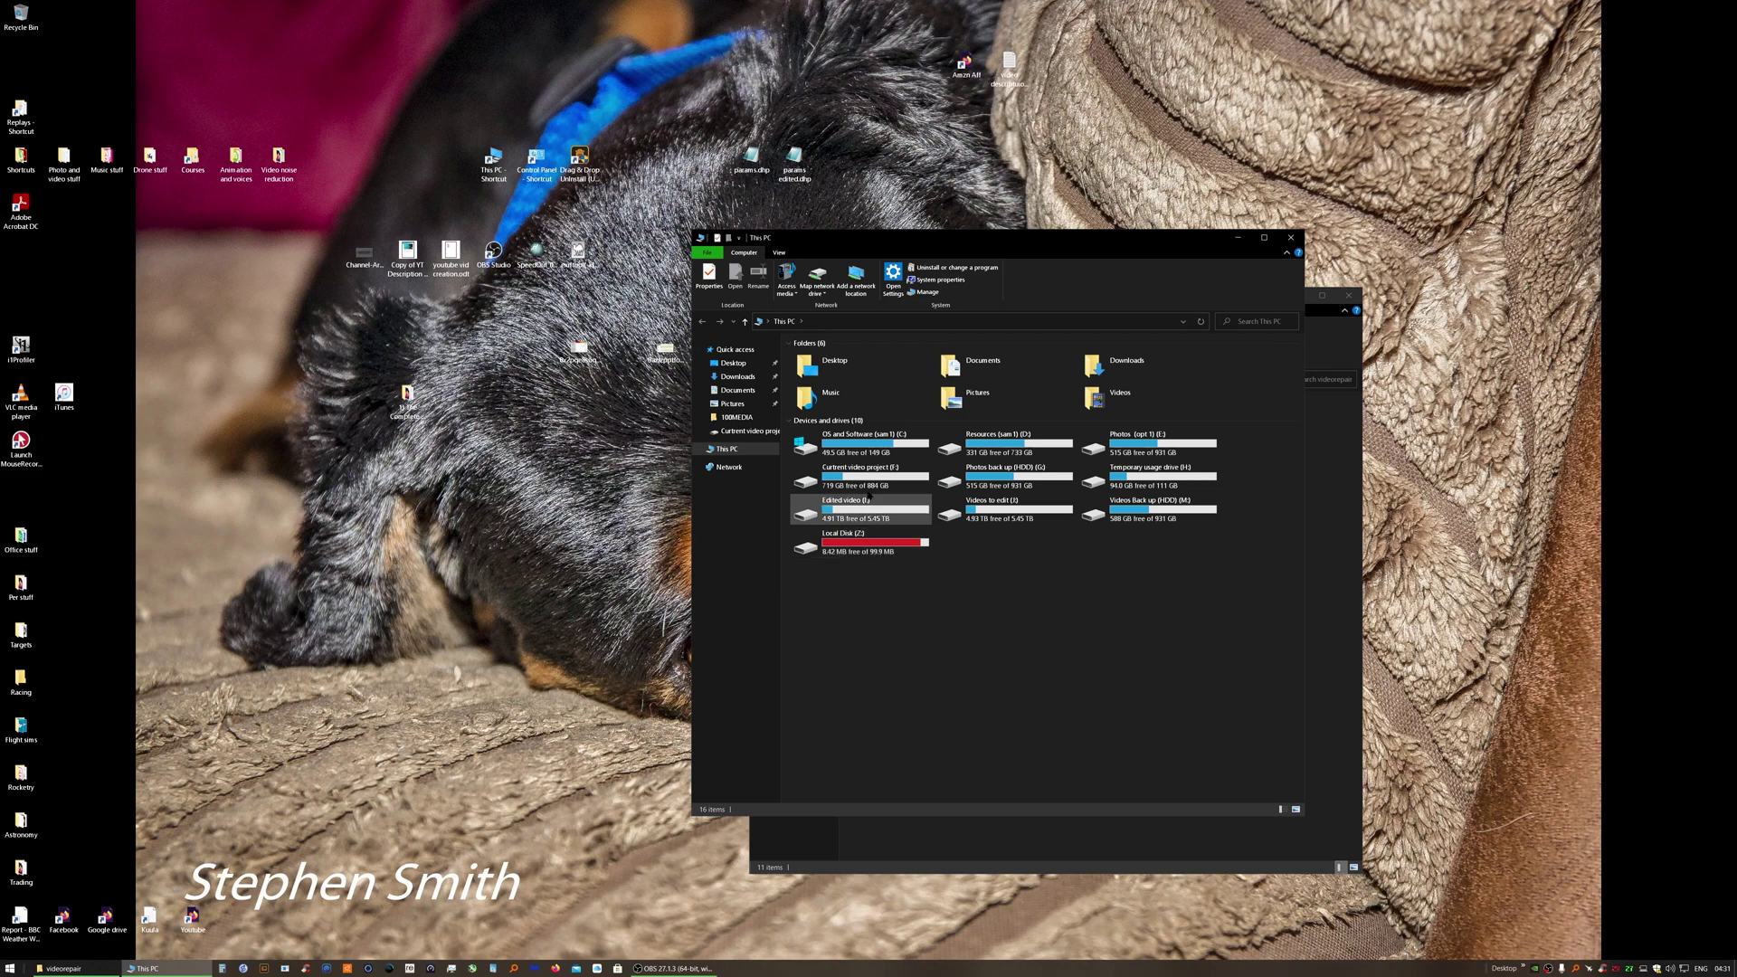
# - Open the Current video project (F:) drive and select the DJI_0681.MP4 and DJI_0001.MP4 clips
pyautogui.click(869, 477)
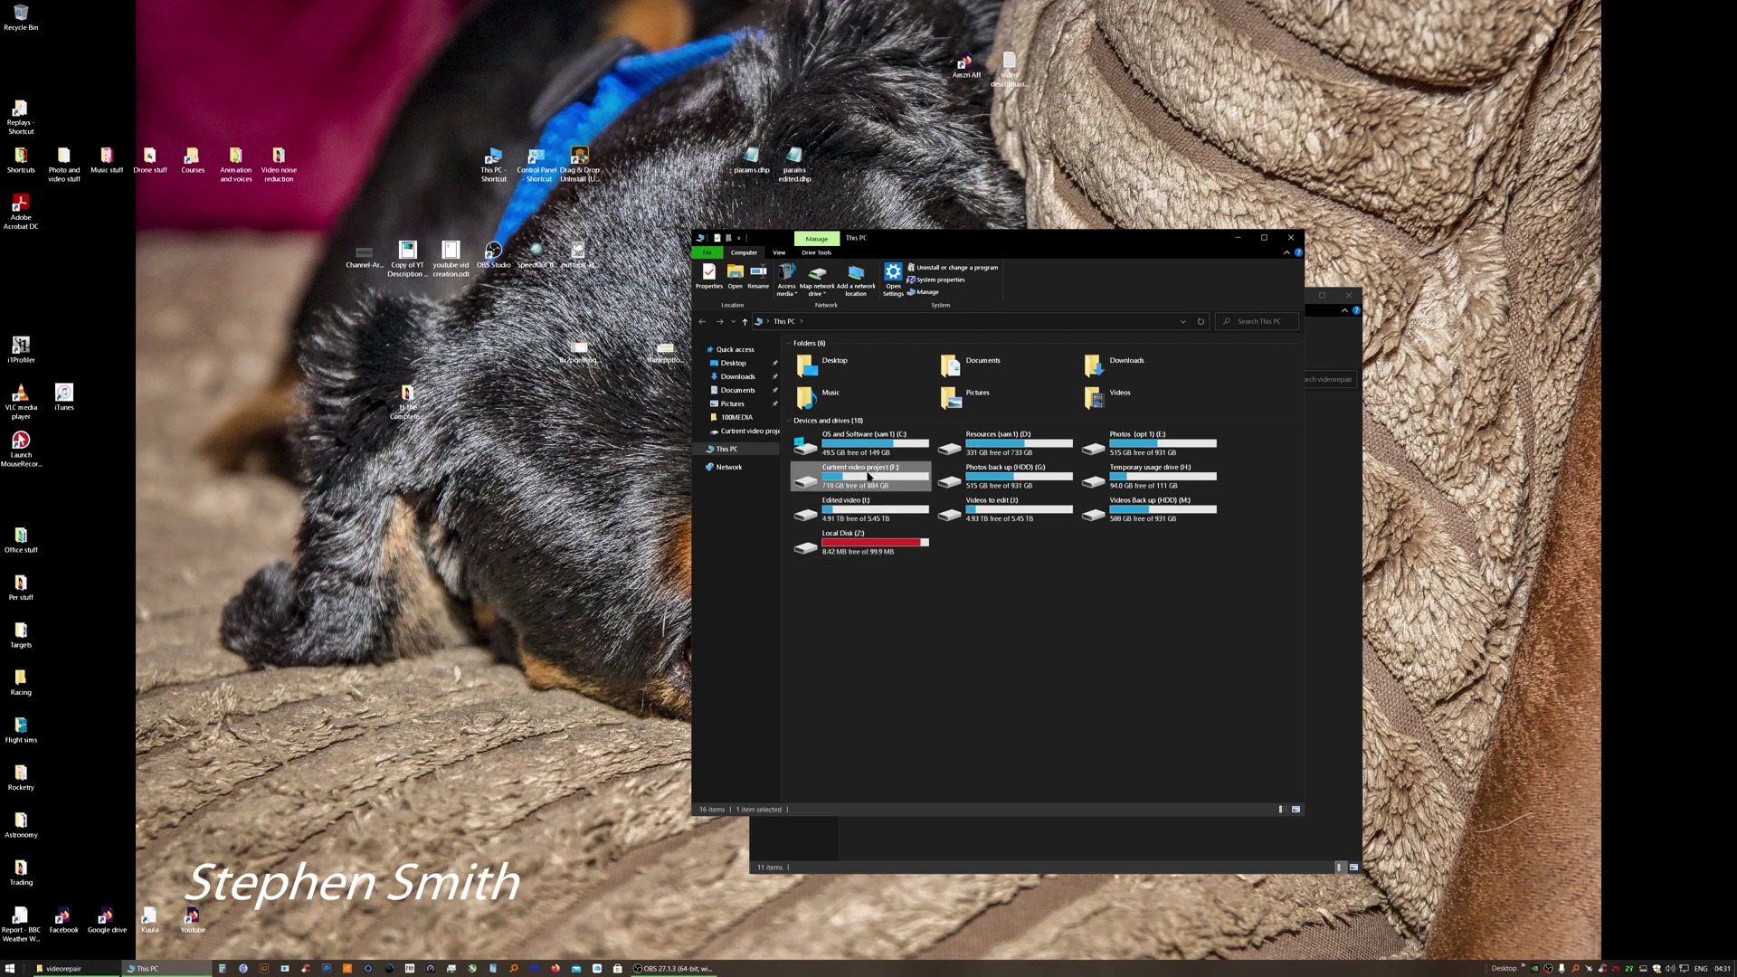
pyautogui.doubleClick(869, 477)
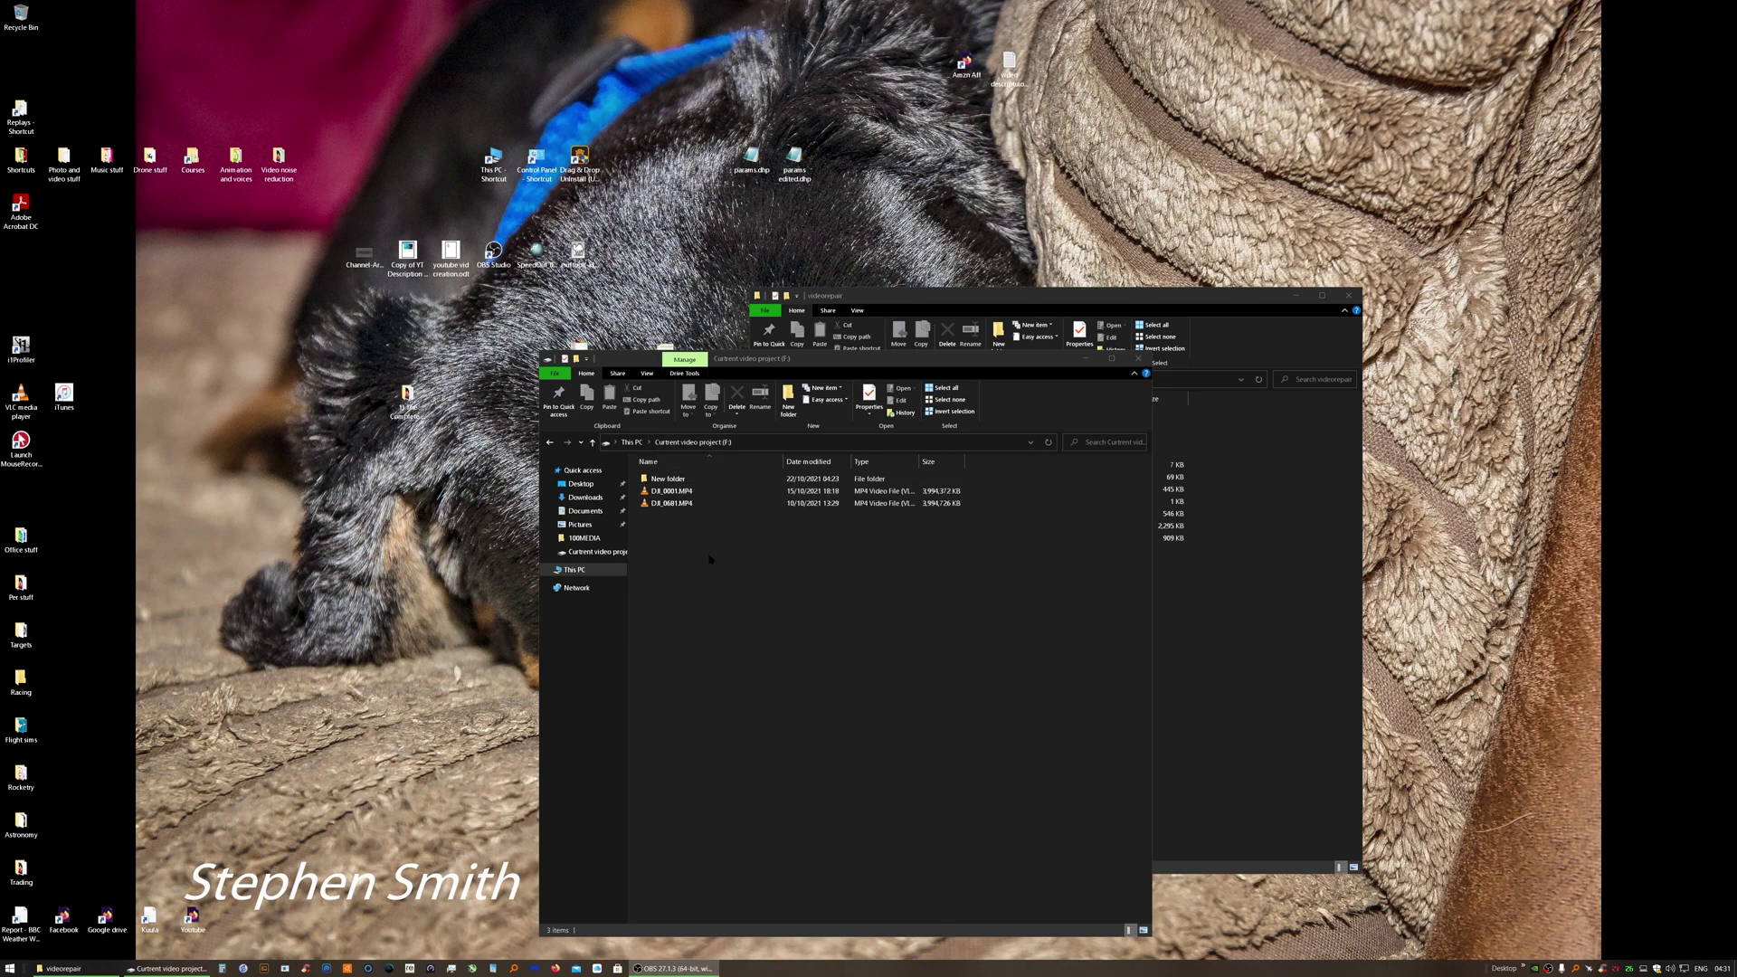
pyautogui.click(678, 504)
pyautogui.click(679, 492)
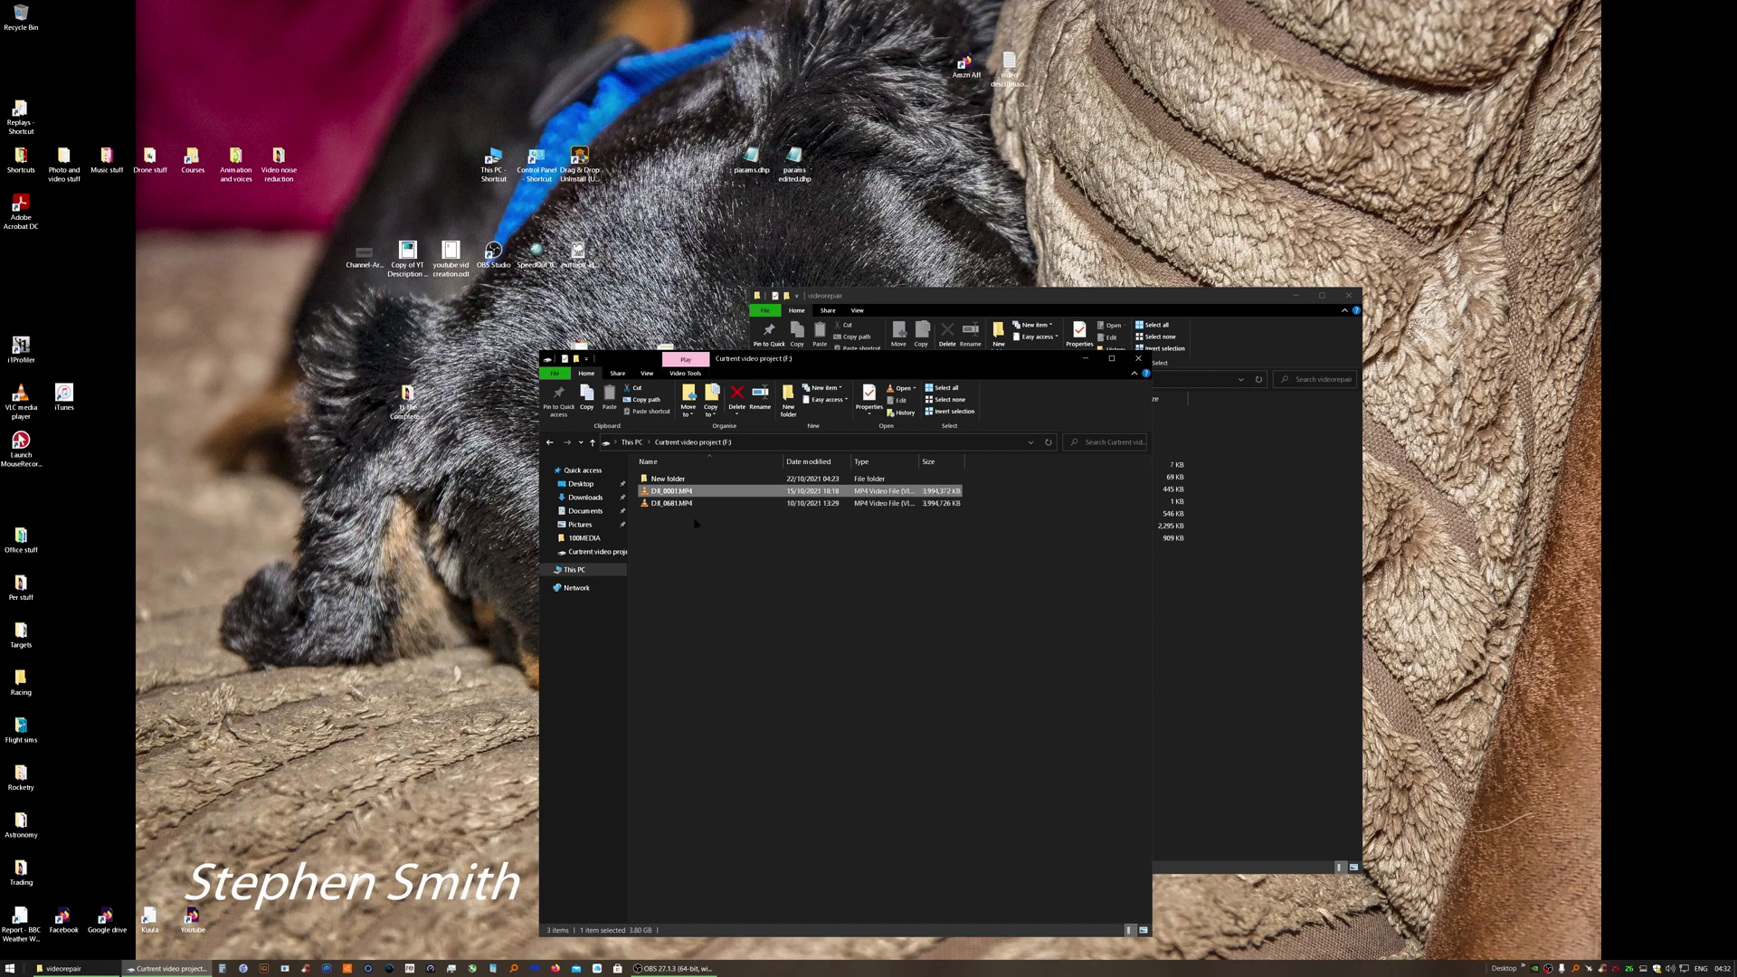
# - Rename DJI_0681.MP4 to 1.MP4
pyautogui.rightClick(678, 503)
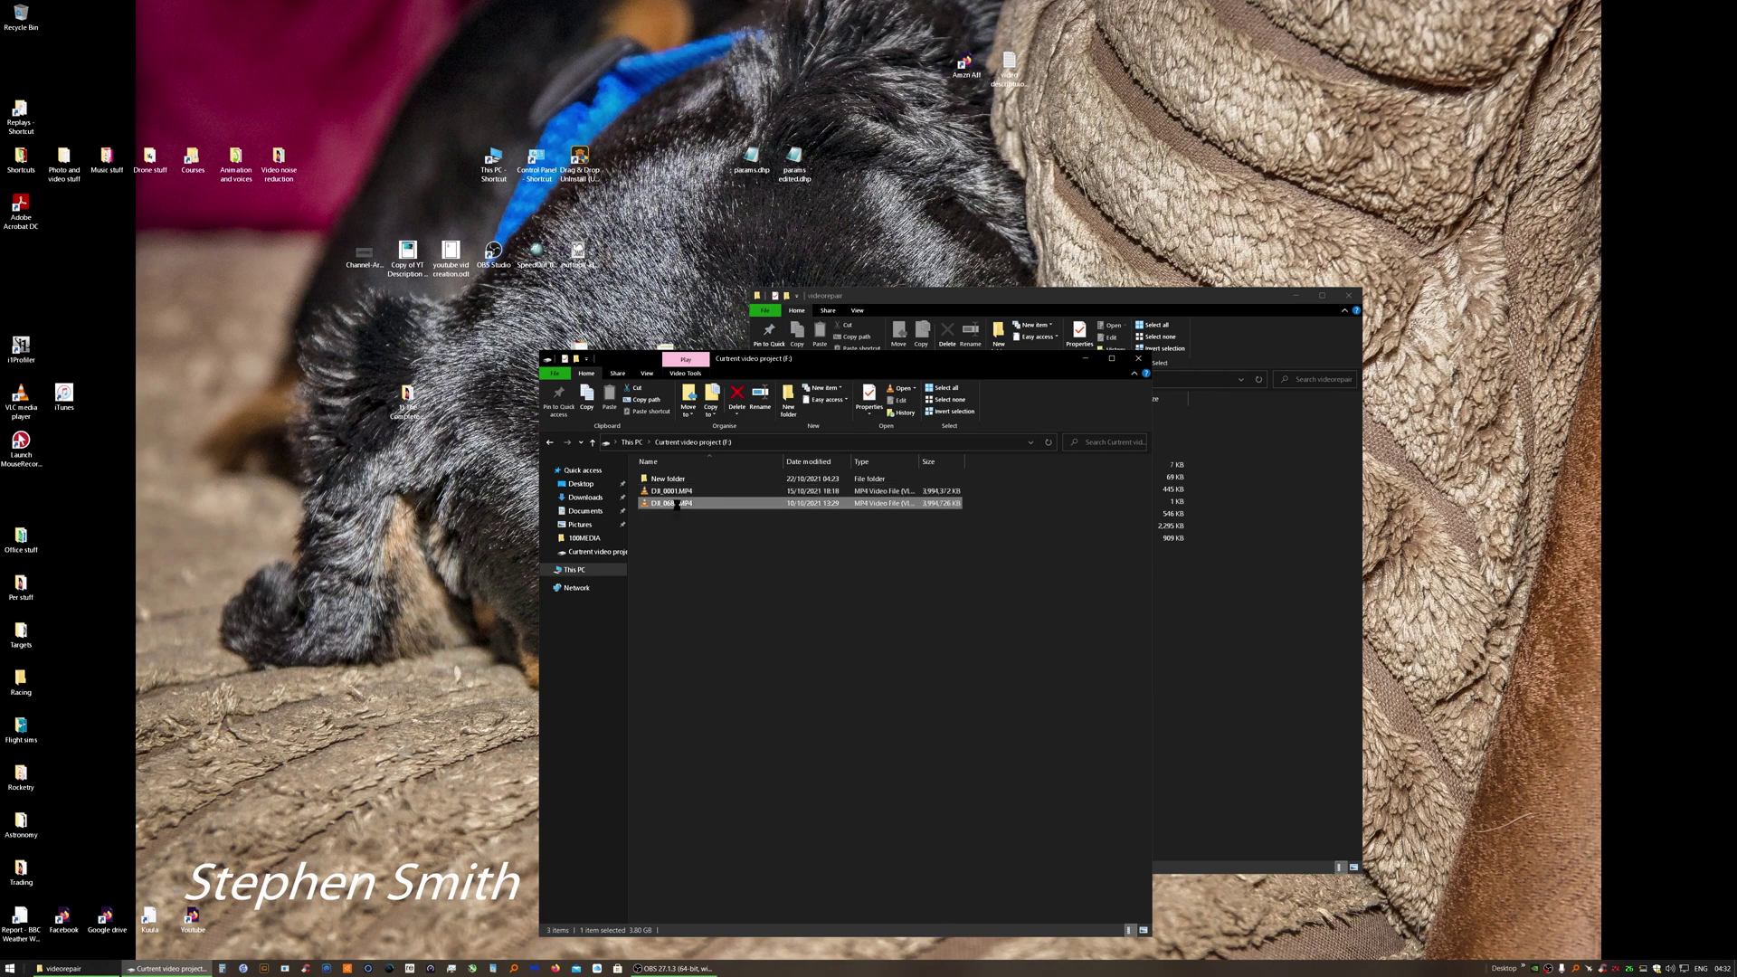
pyautogui.write('m')
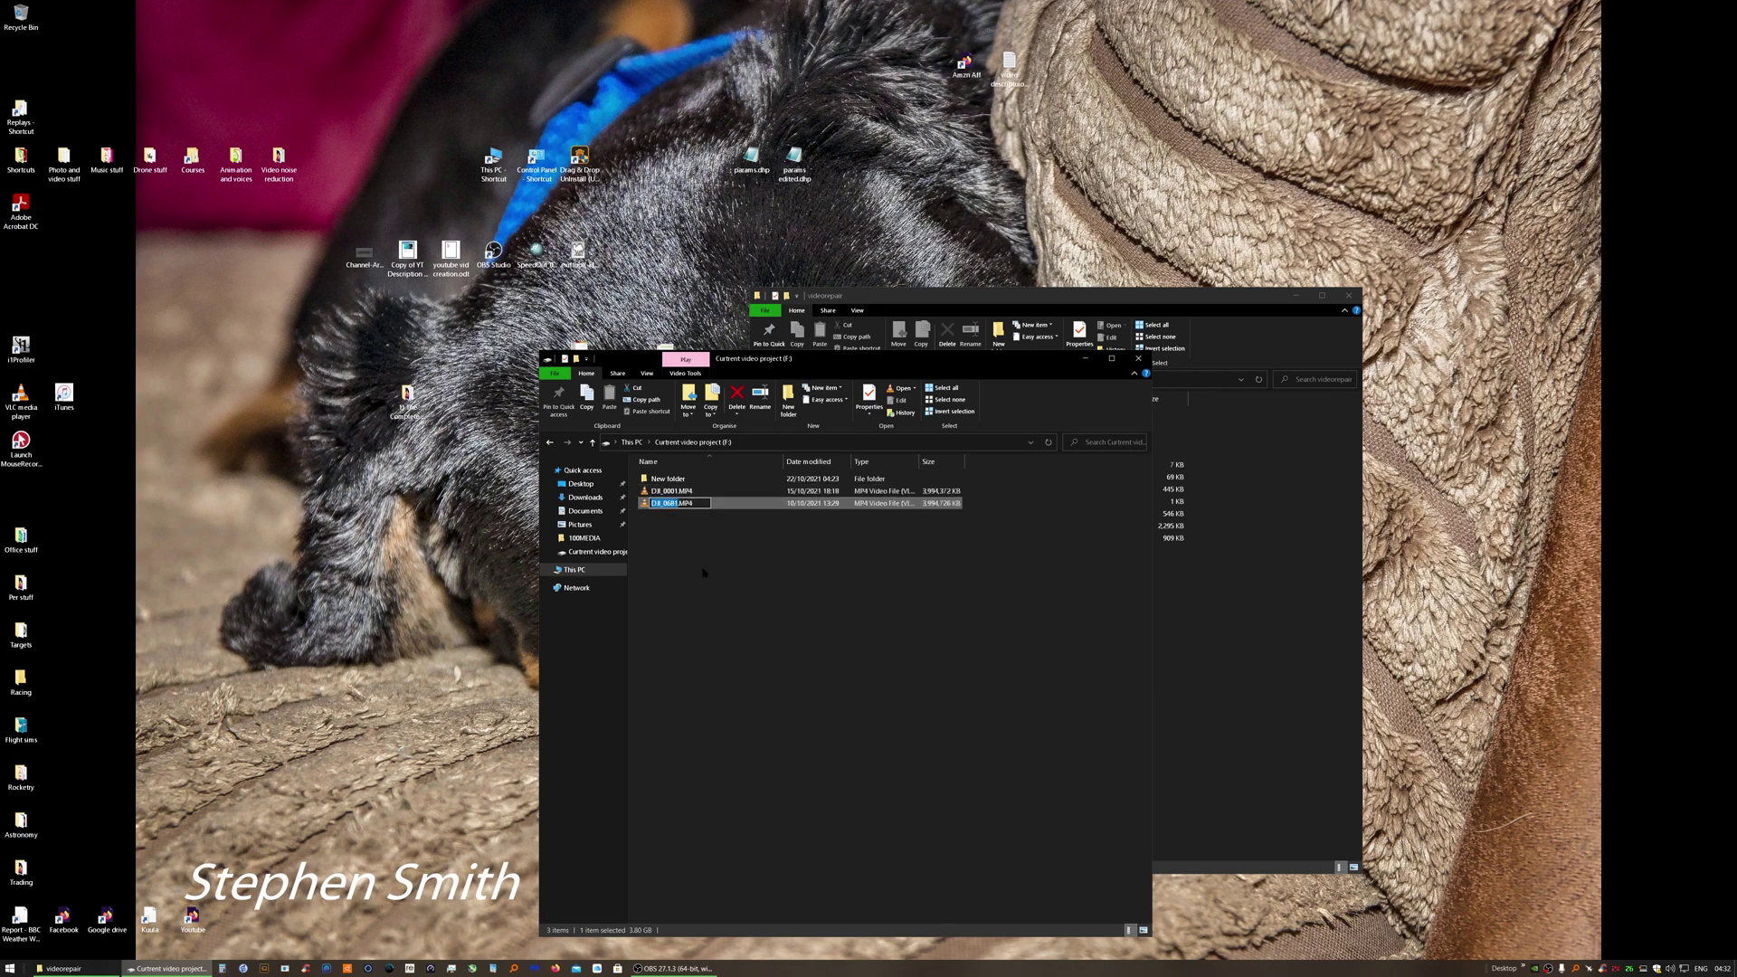
pyautogui.write('1')
pyautogui.click(666, 572)
# - Paste a duplicate of 1.MP4 into the folder and rename the copy to 2.MP4
pyautogui.rightClick(673, 509)
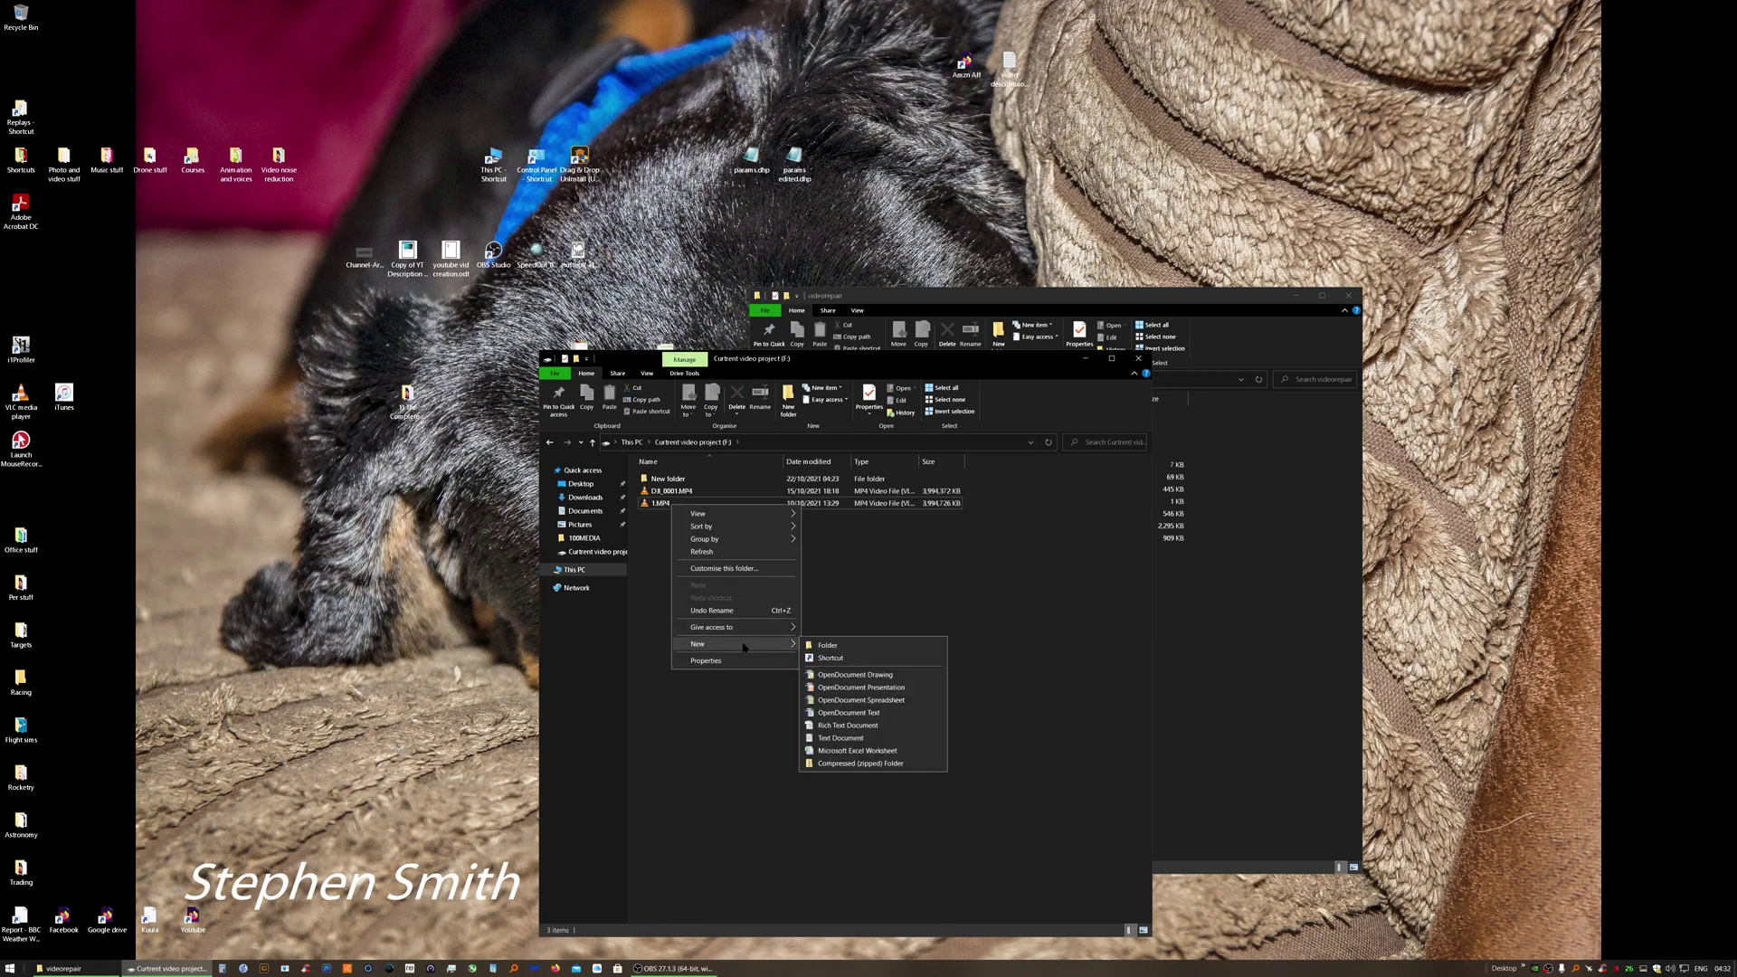
pyautogui.click(736, 706)
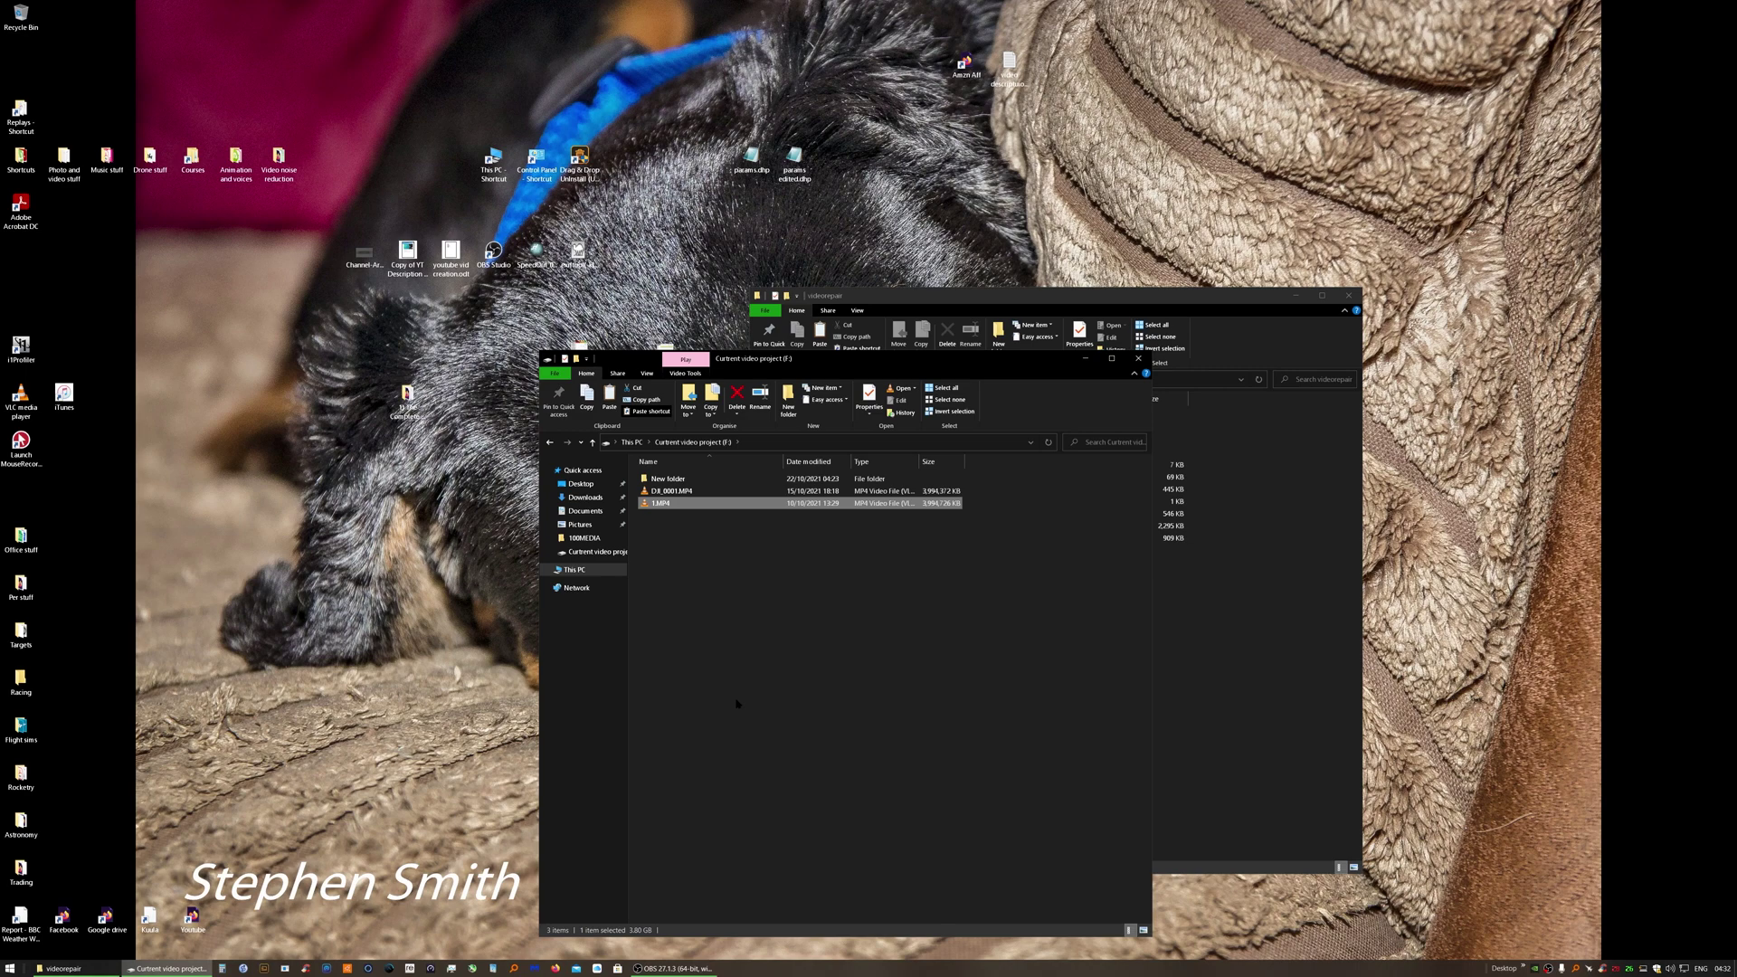
pyautogui.rightClick(740, 703)
pyautogui.click(766, 780)
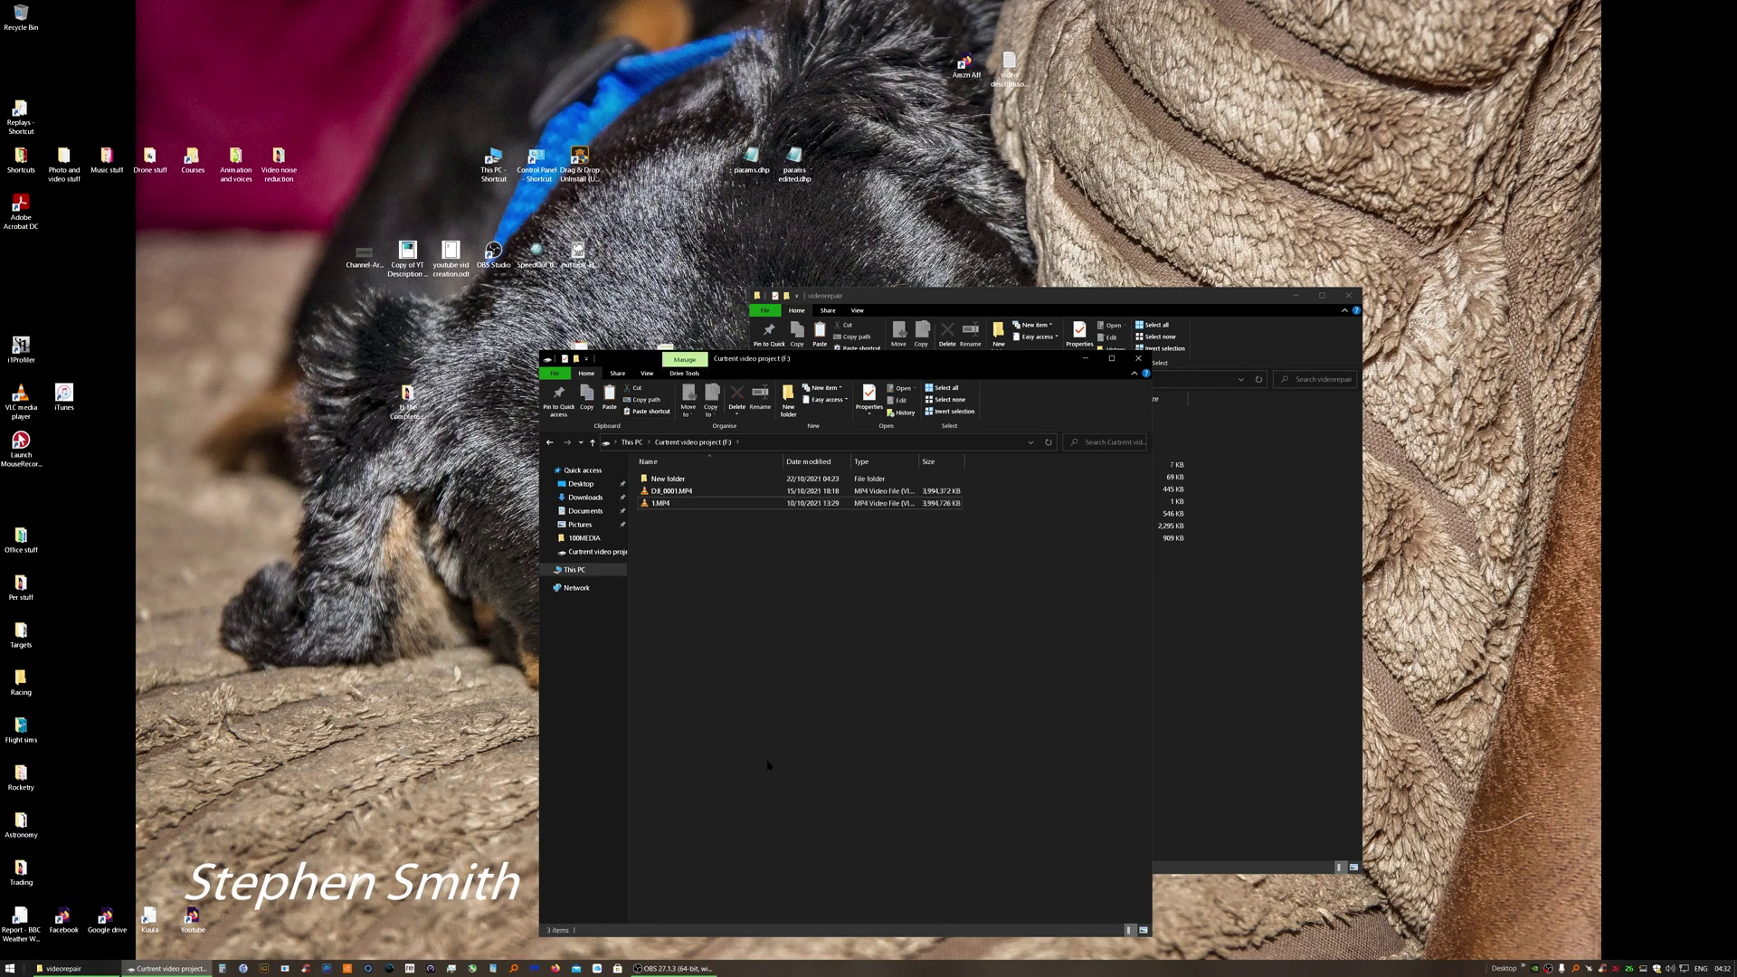
pyautogui.rightClick(665, 515)
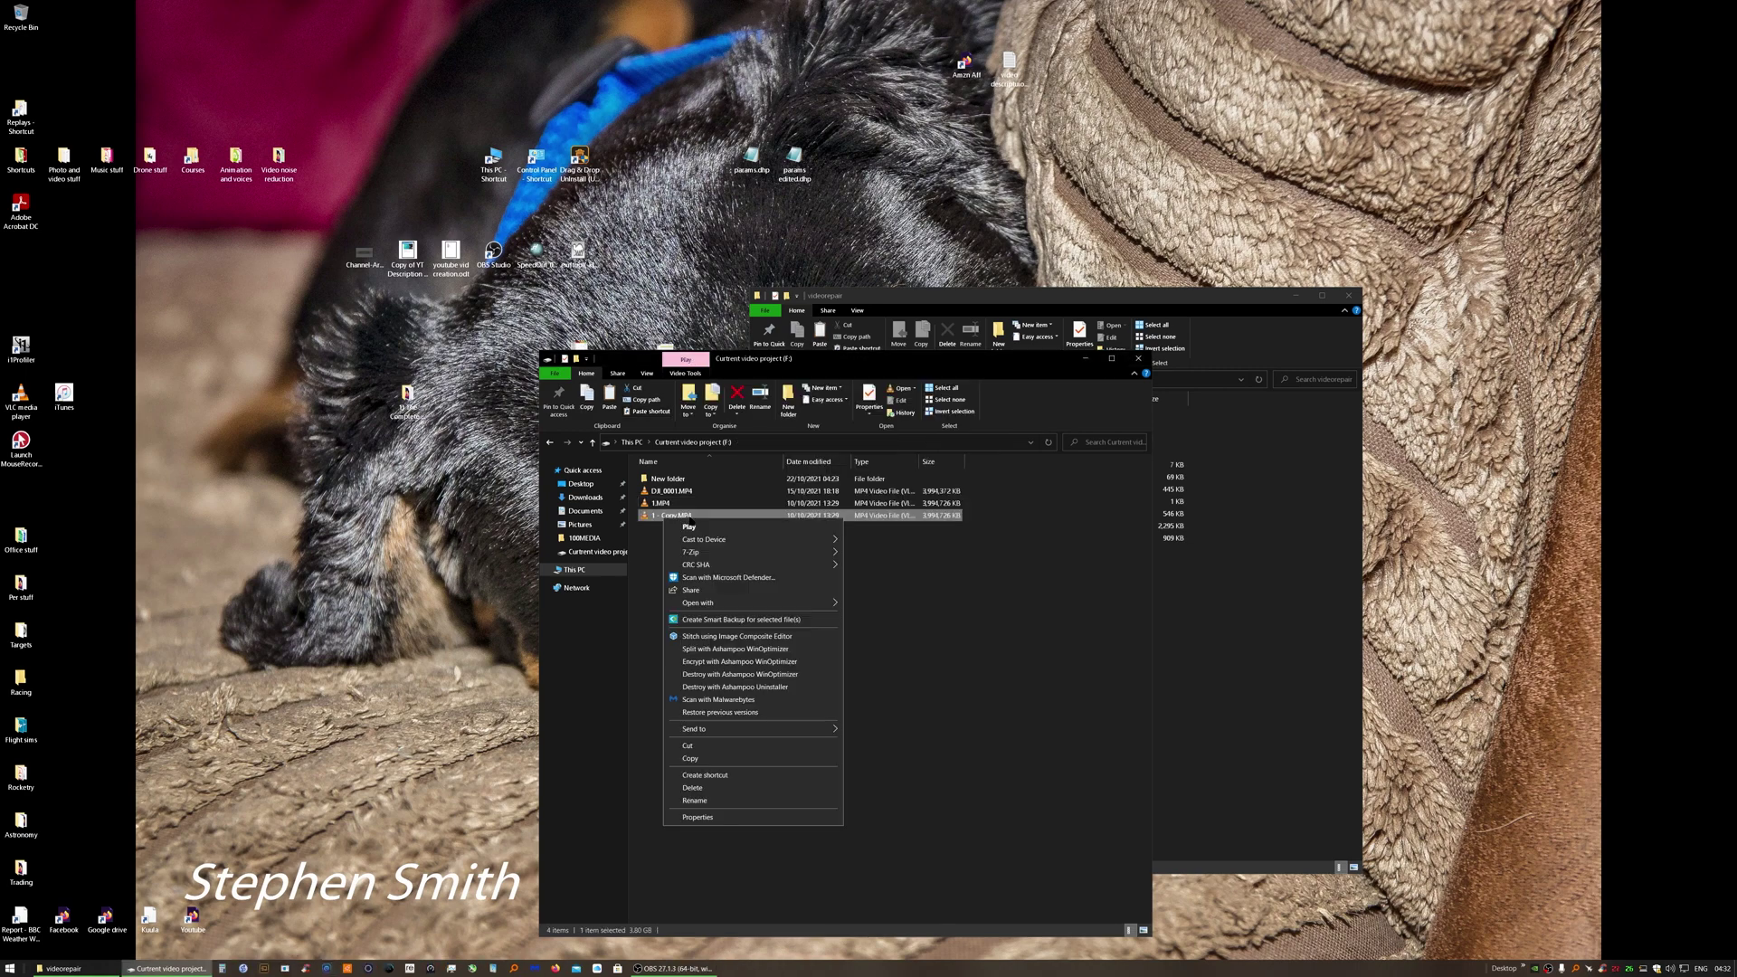
pyautogui.click(694, 801)
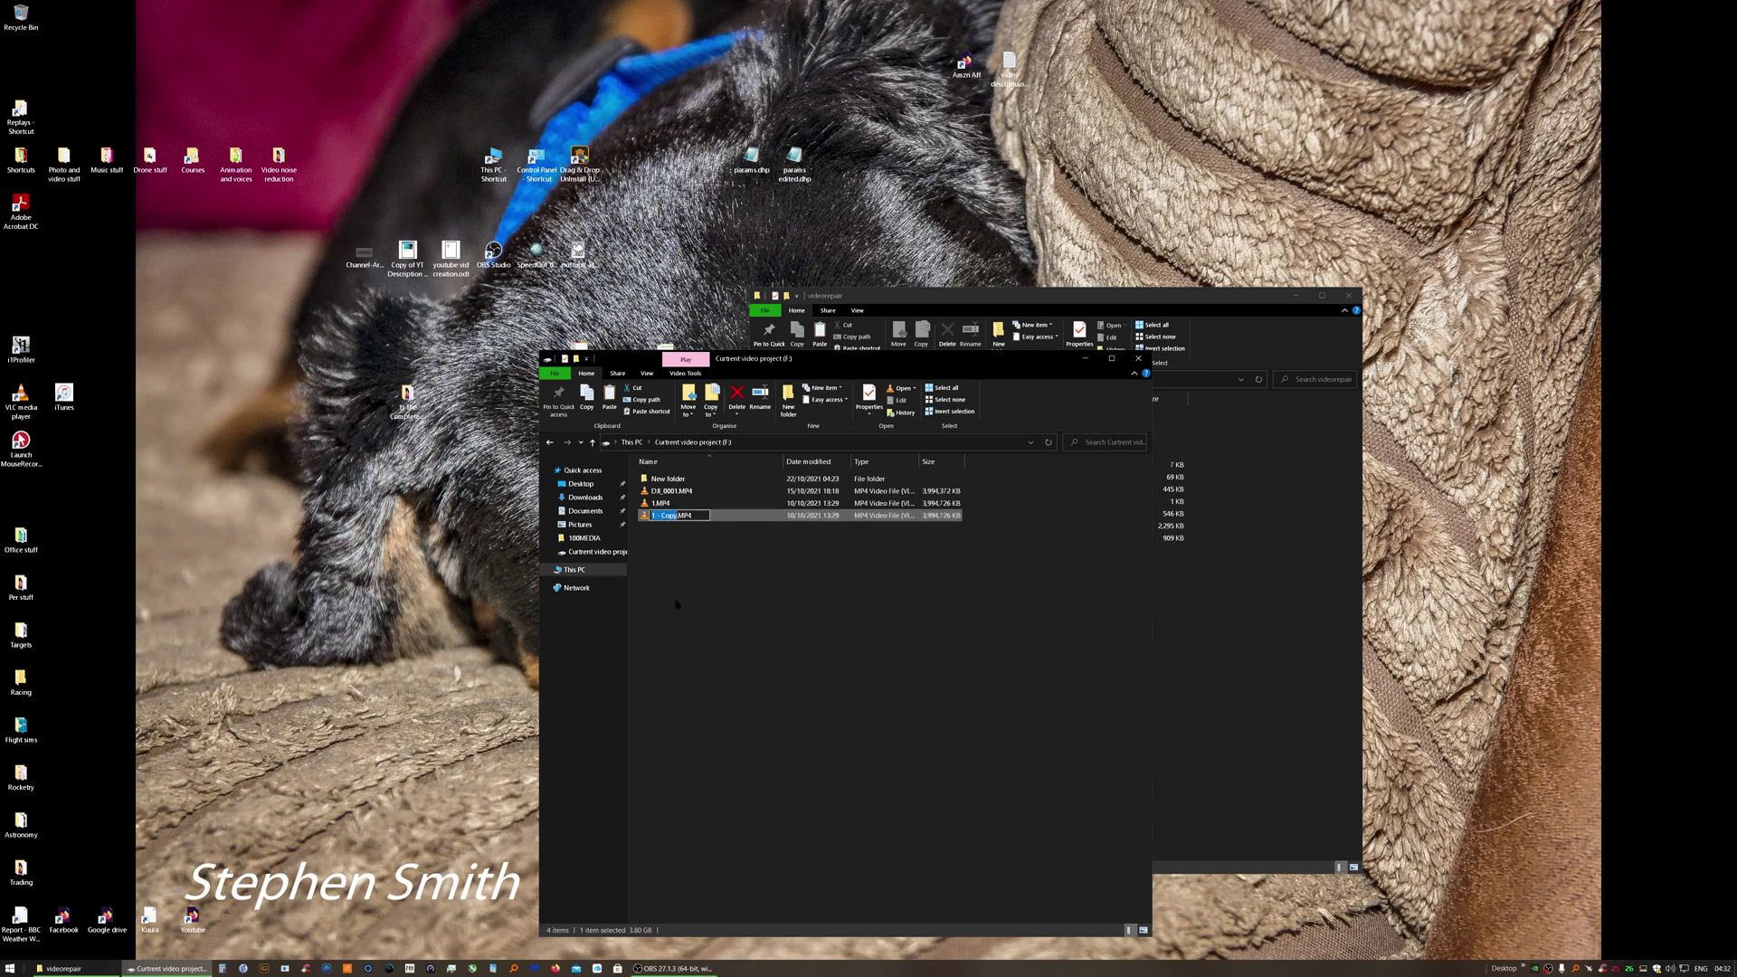
pyautogui.write('2')
pyautogui.press('Return')
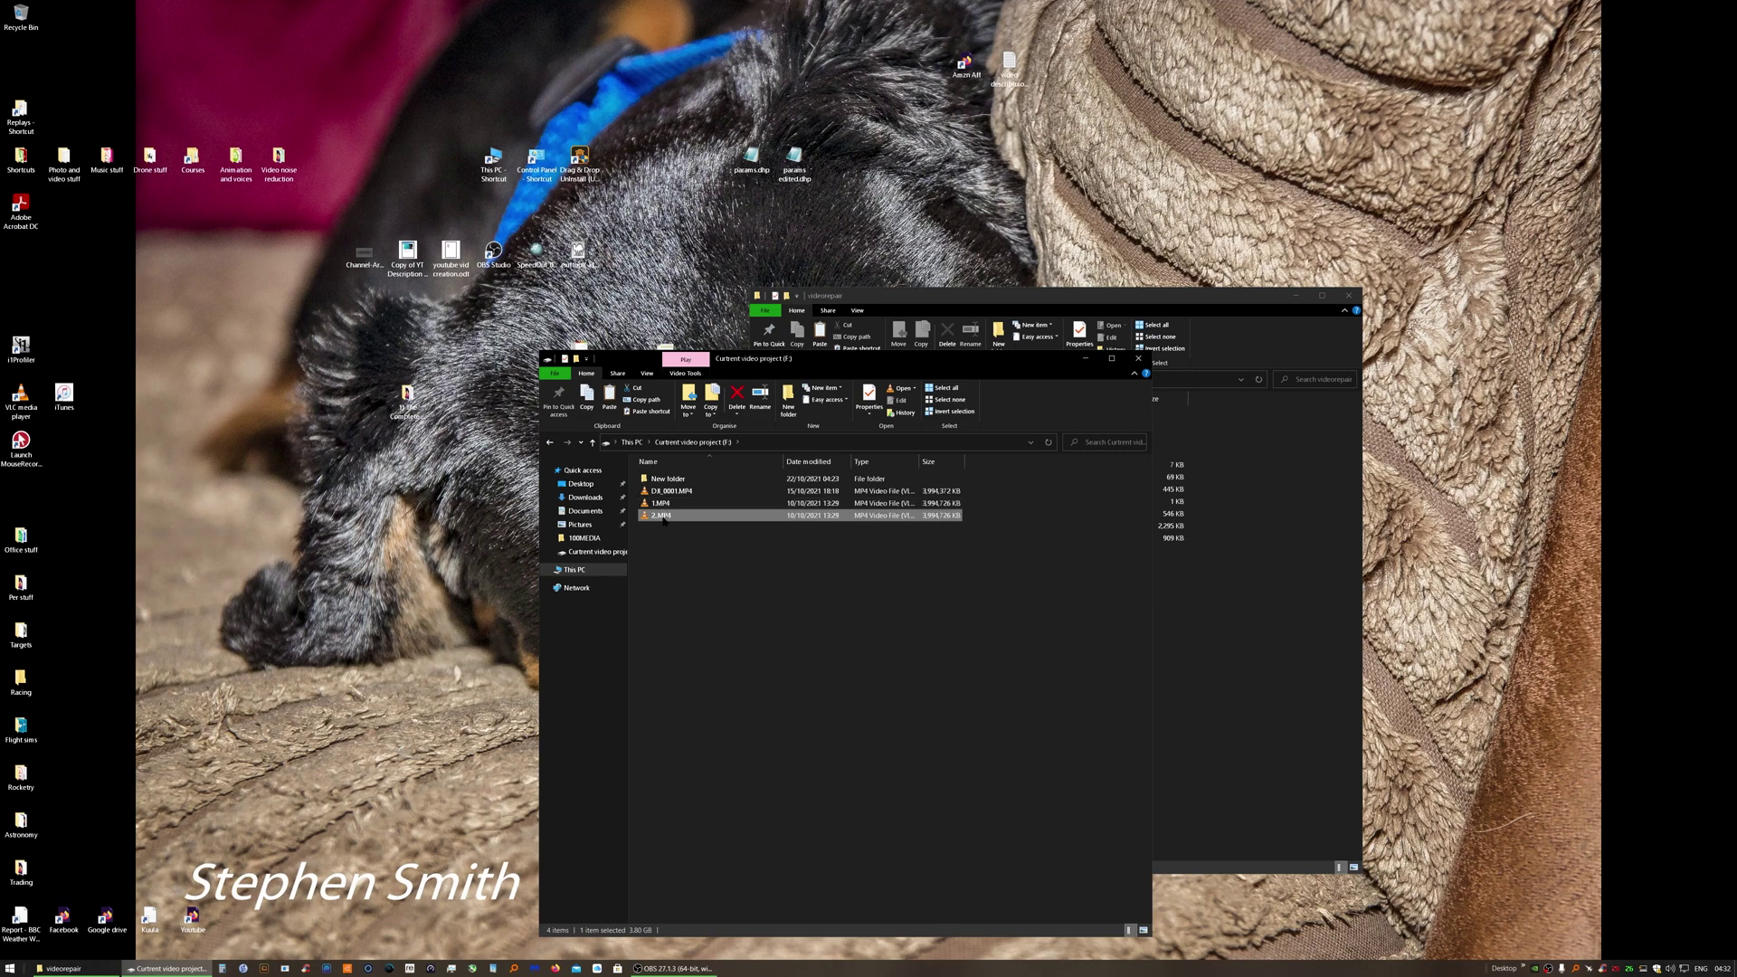
# - Launch a maximised Command Prompt by running cmd from the Win+X Run box
pyautogui.click(688, 548)
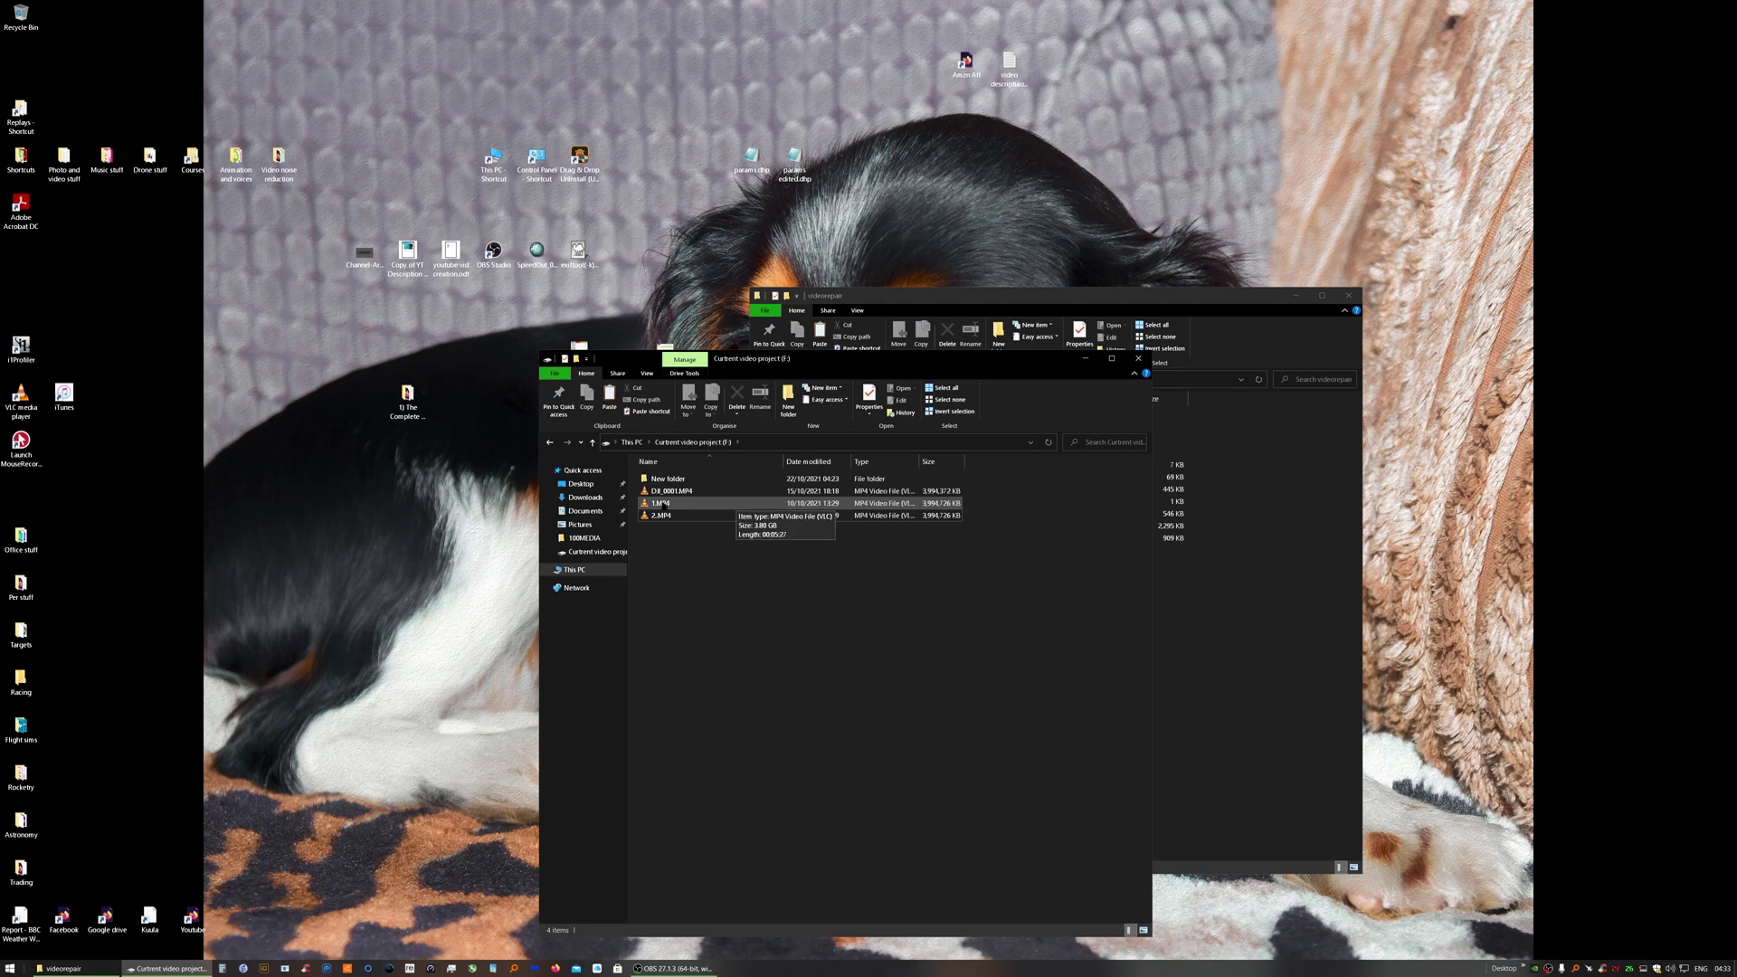
pyautogui.click(695, 506)
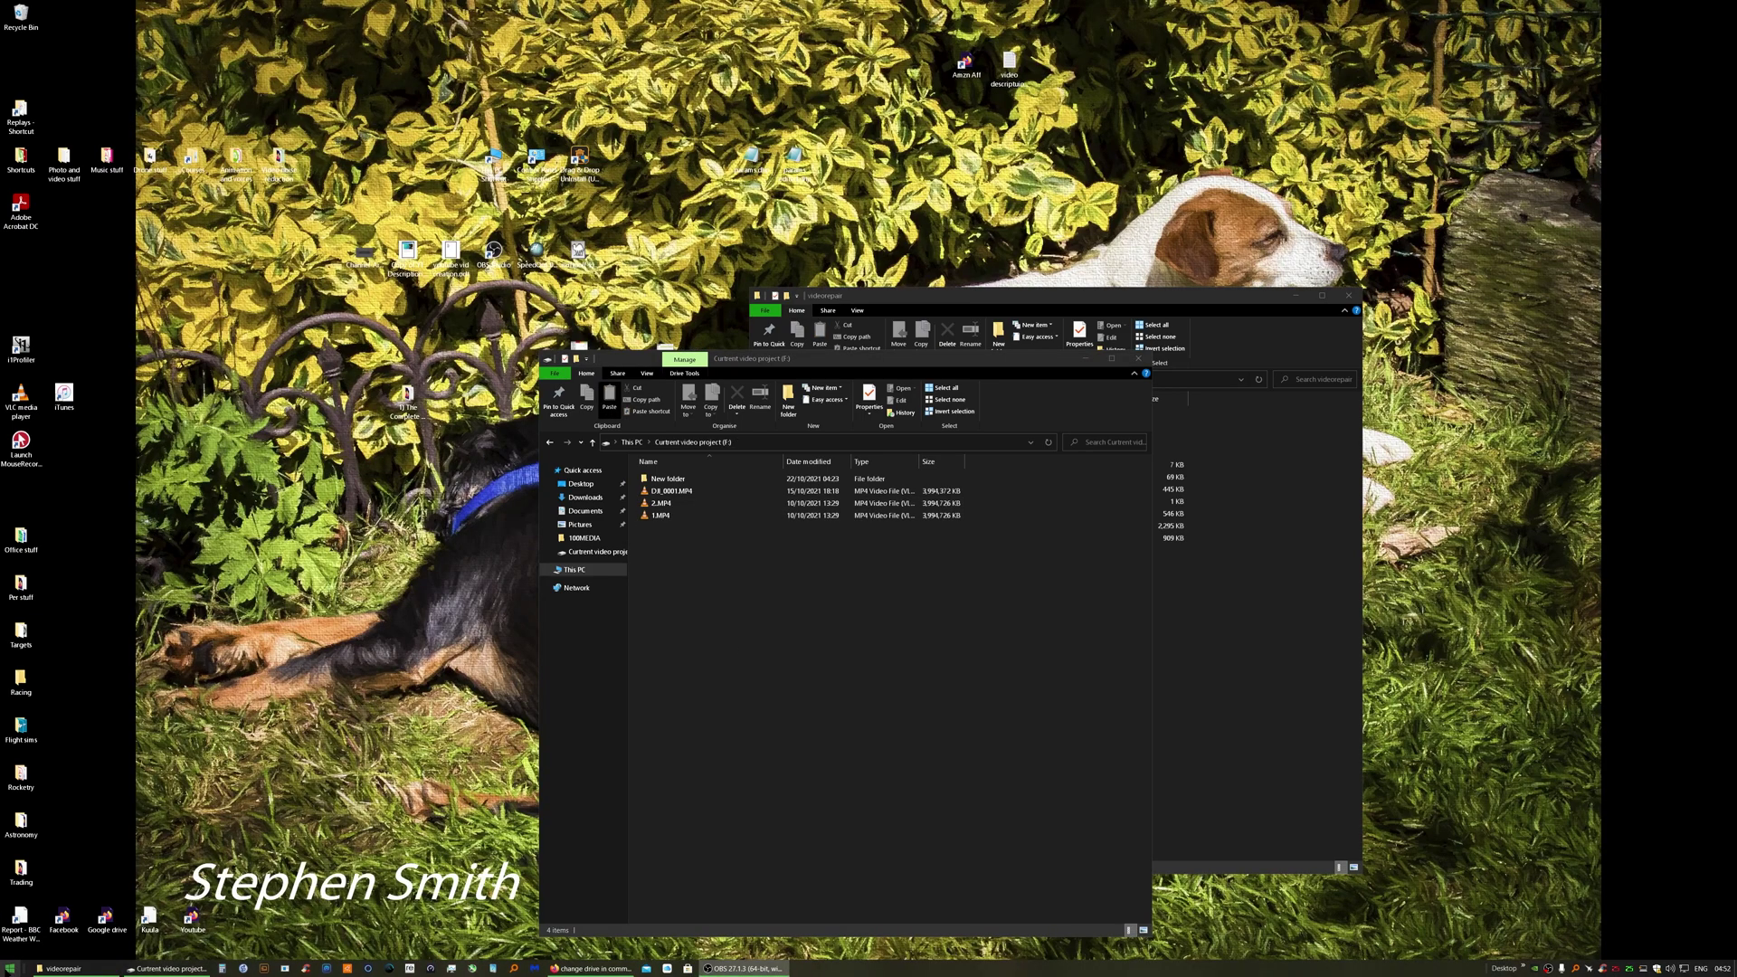
pyautogui.rightClick(11, 968)
pyautogui.click(44, 913)
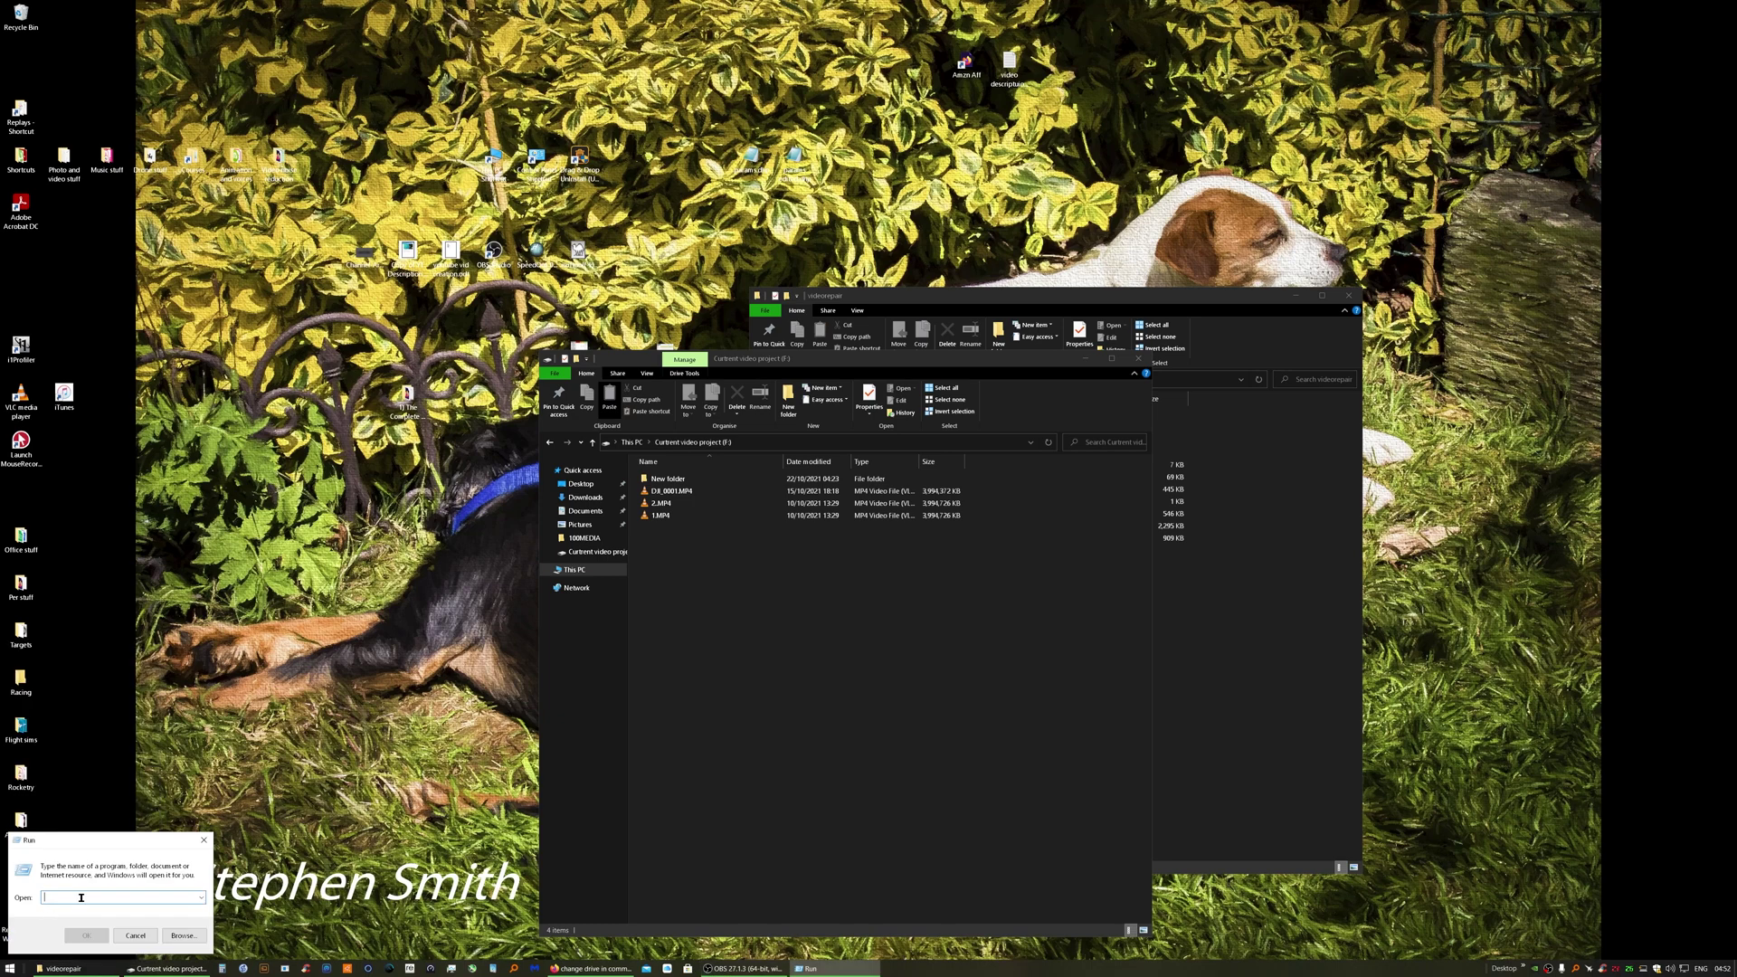
pyautogui.write('cmd')
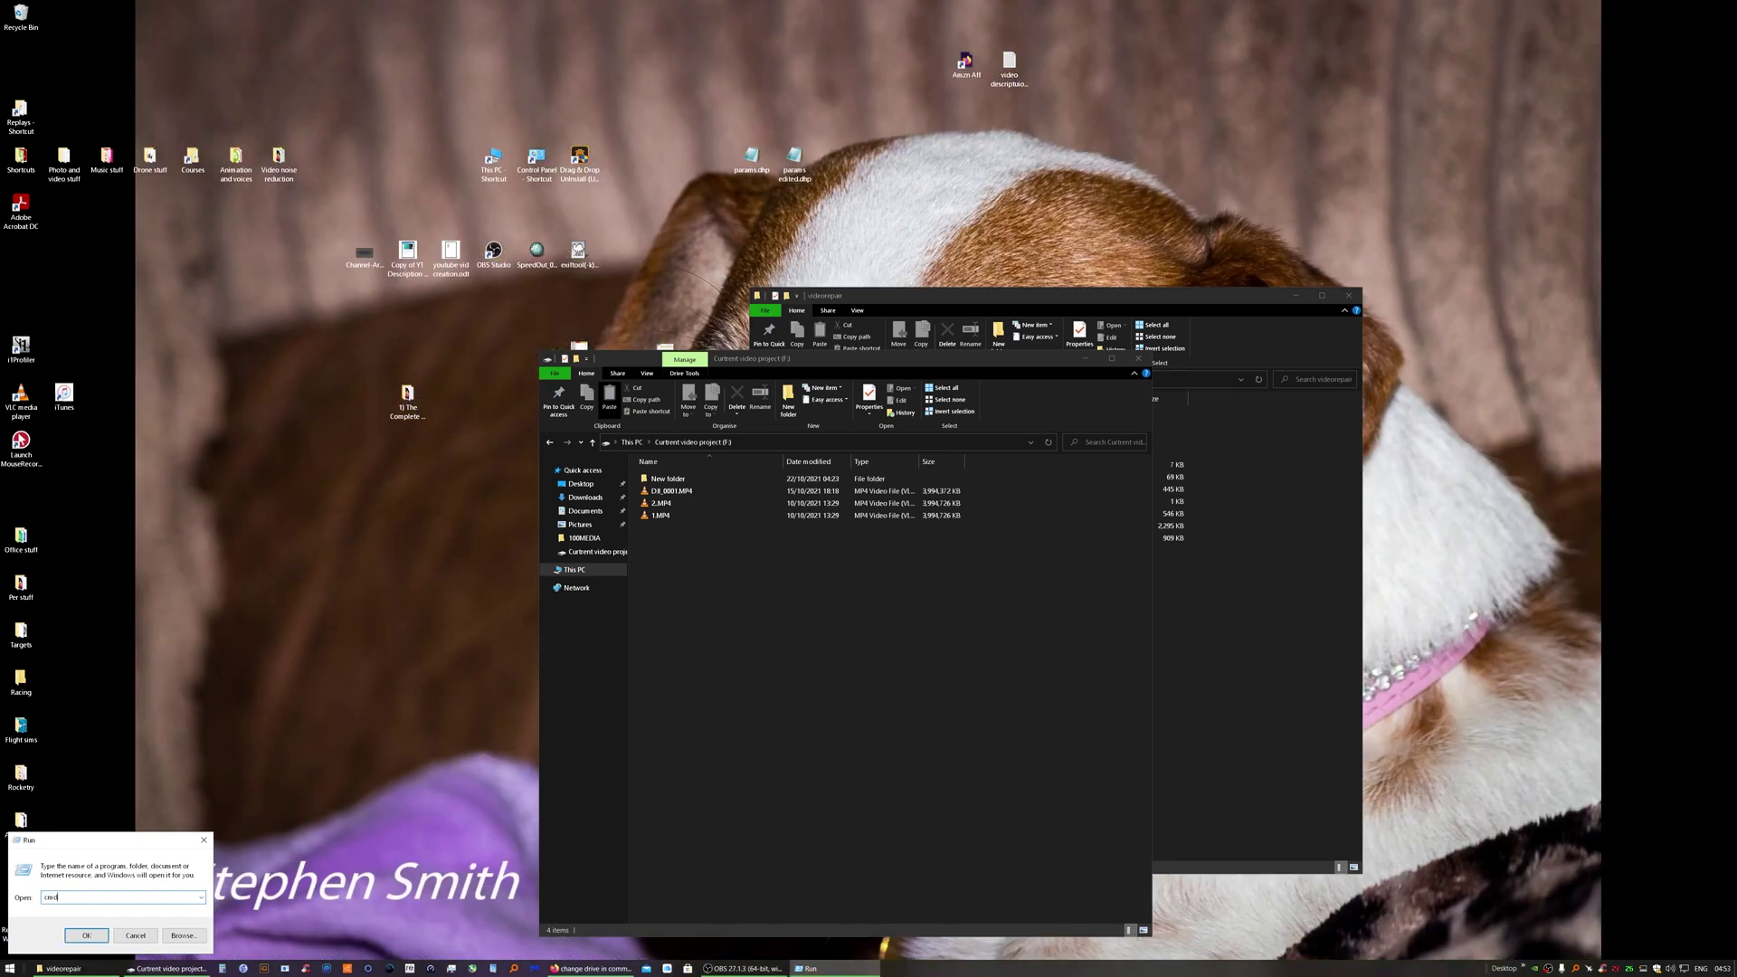
pyautogui.press('Return')
pyautogui.press('super+Up')
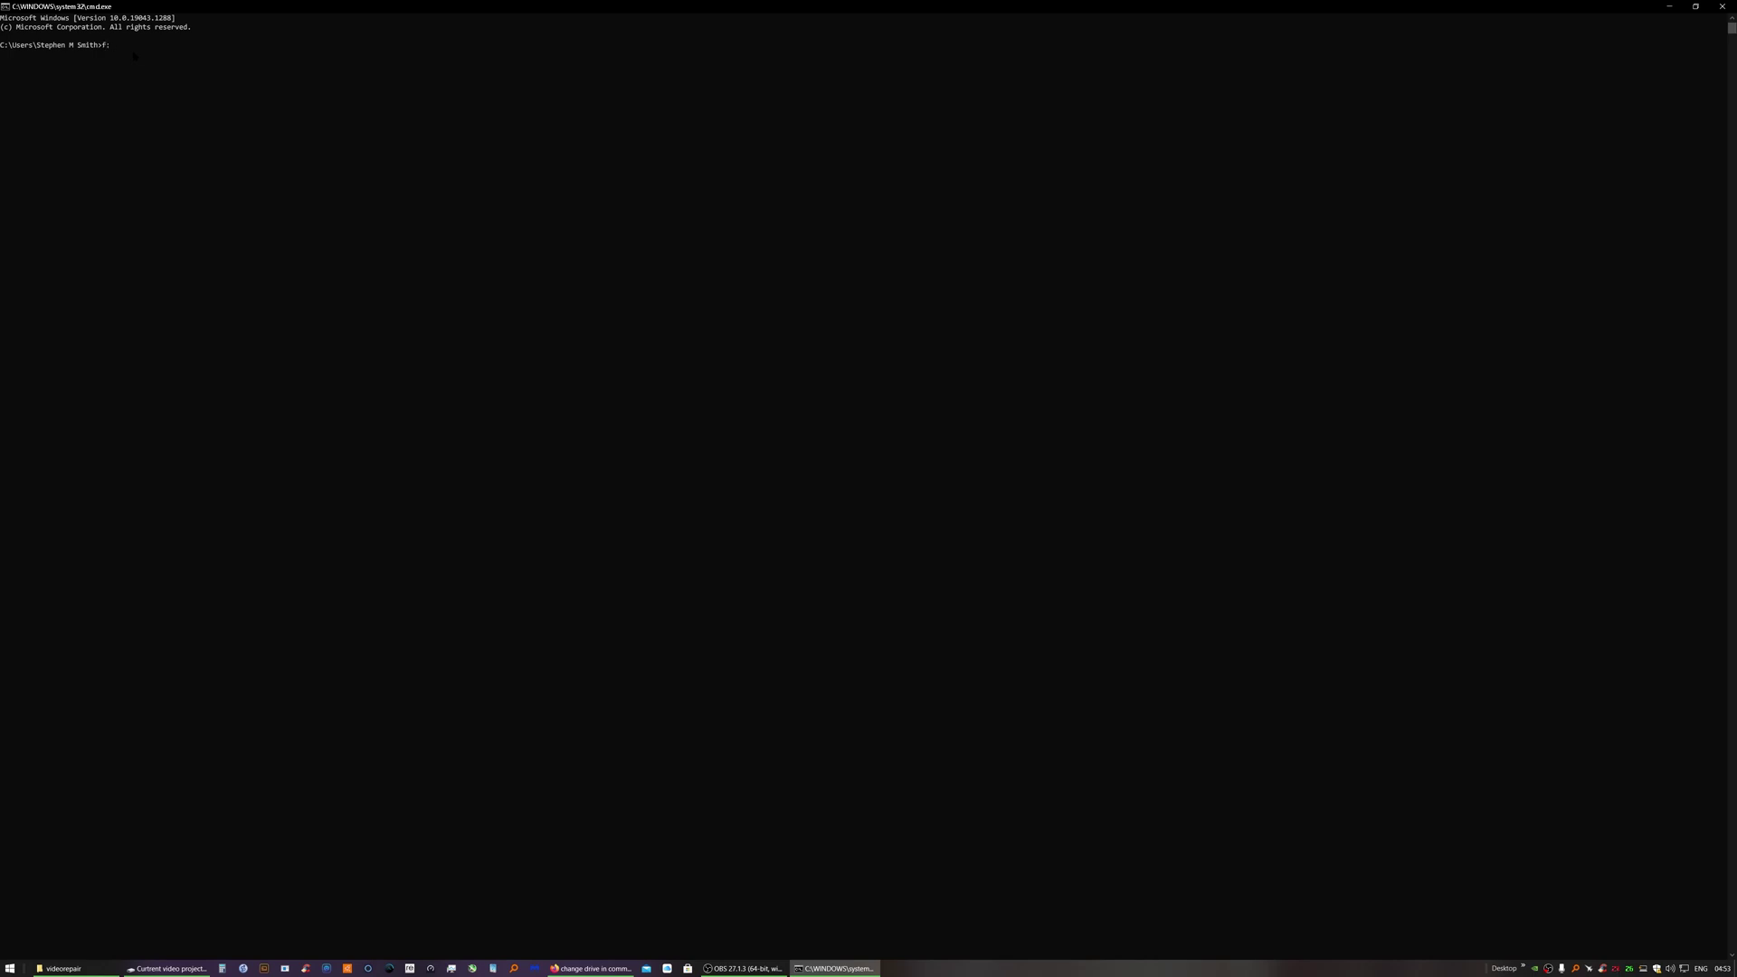
# - Switch the Command Prompt to drive F: and shrink it back to a small window
pyautogui.write('f:')
pyautogui.press('Return')
pyautogui.press('super+Down')
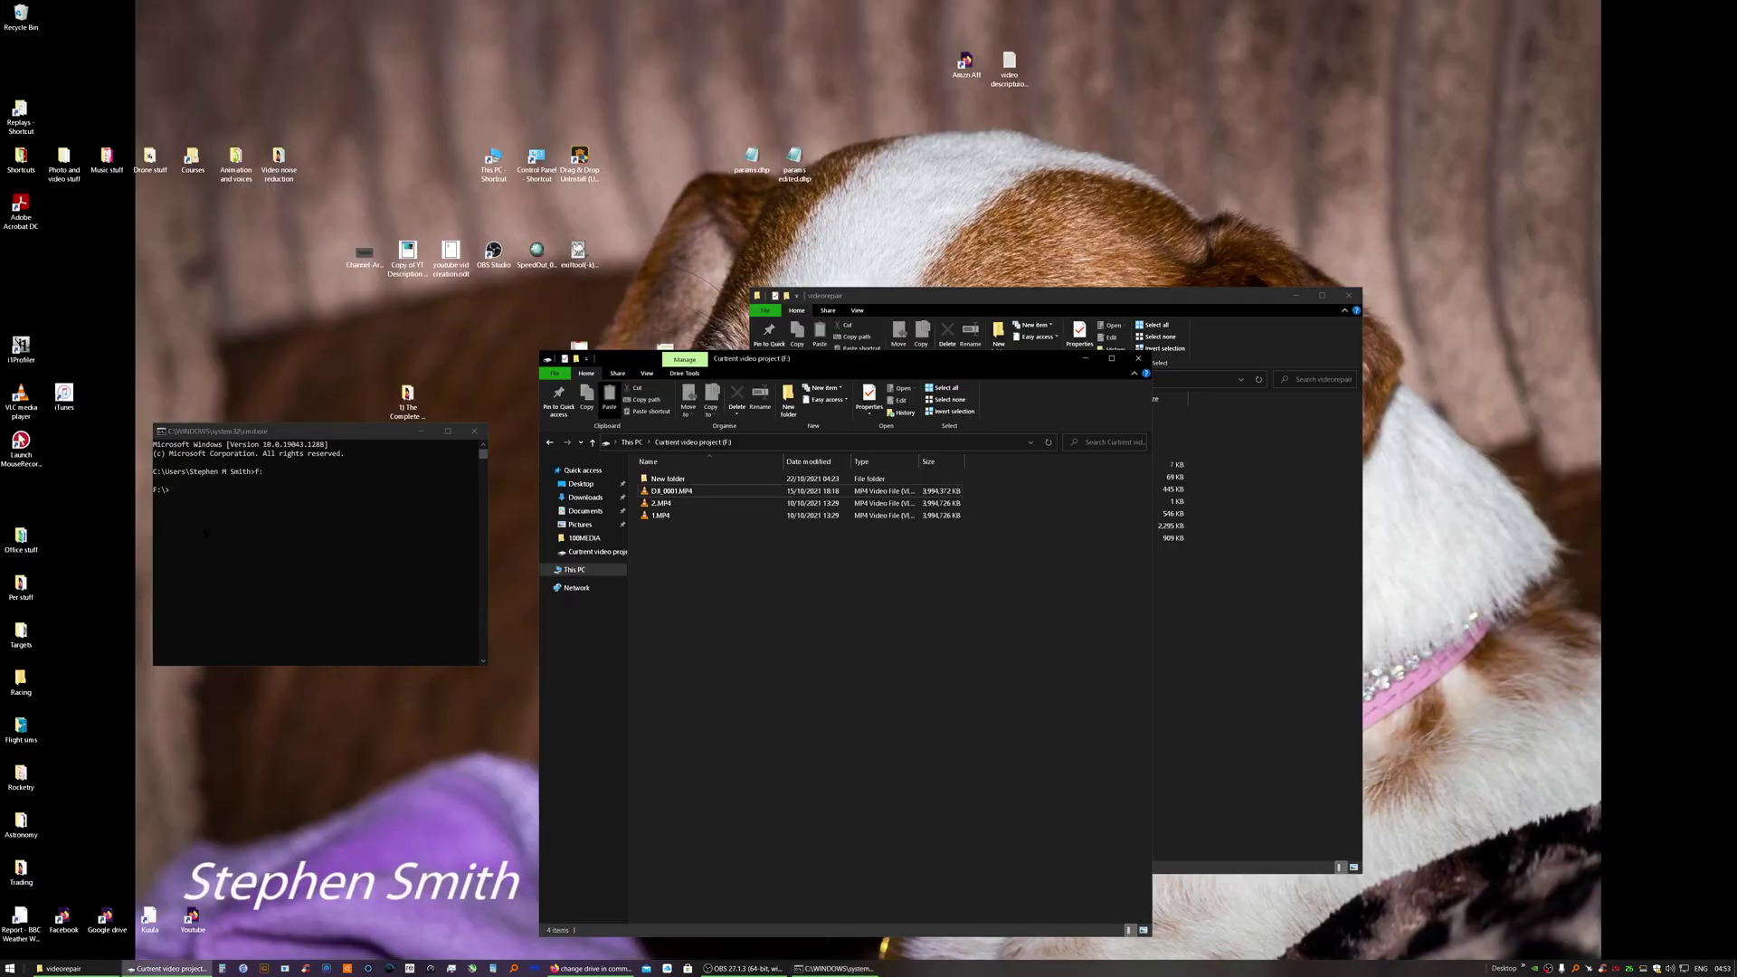
# - Create a new folder named 'repair vid' on the project drive
pyautogui.rightClick(732, 596)
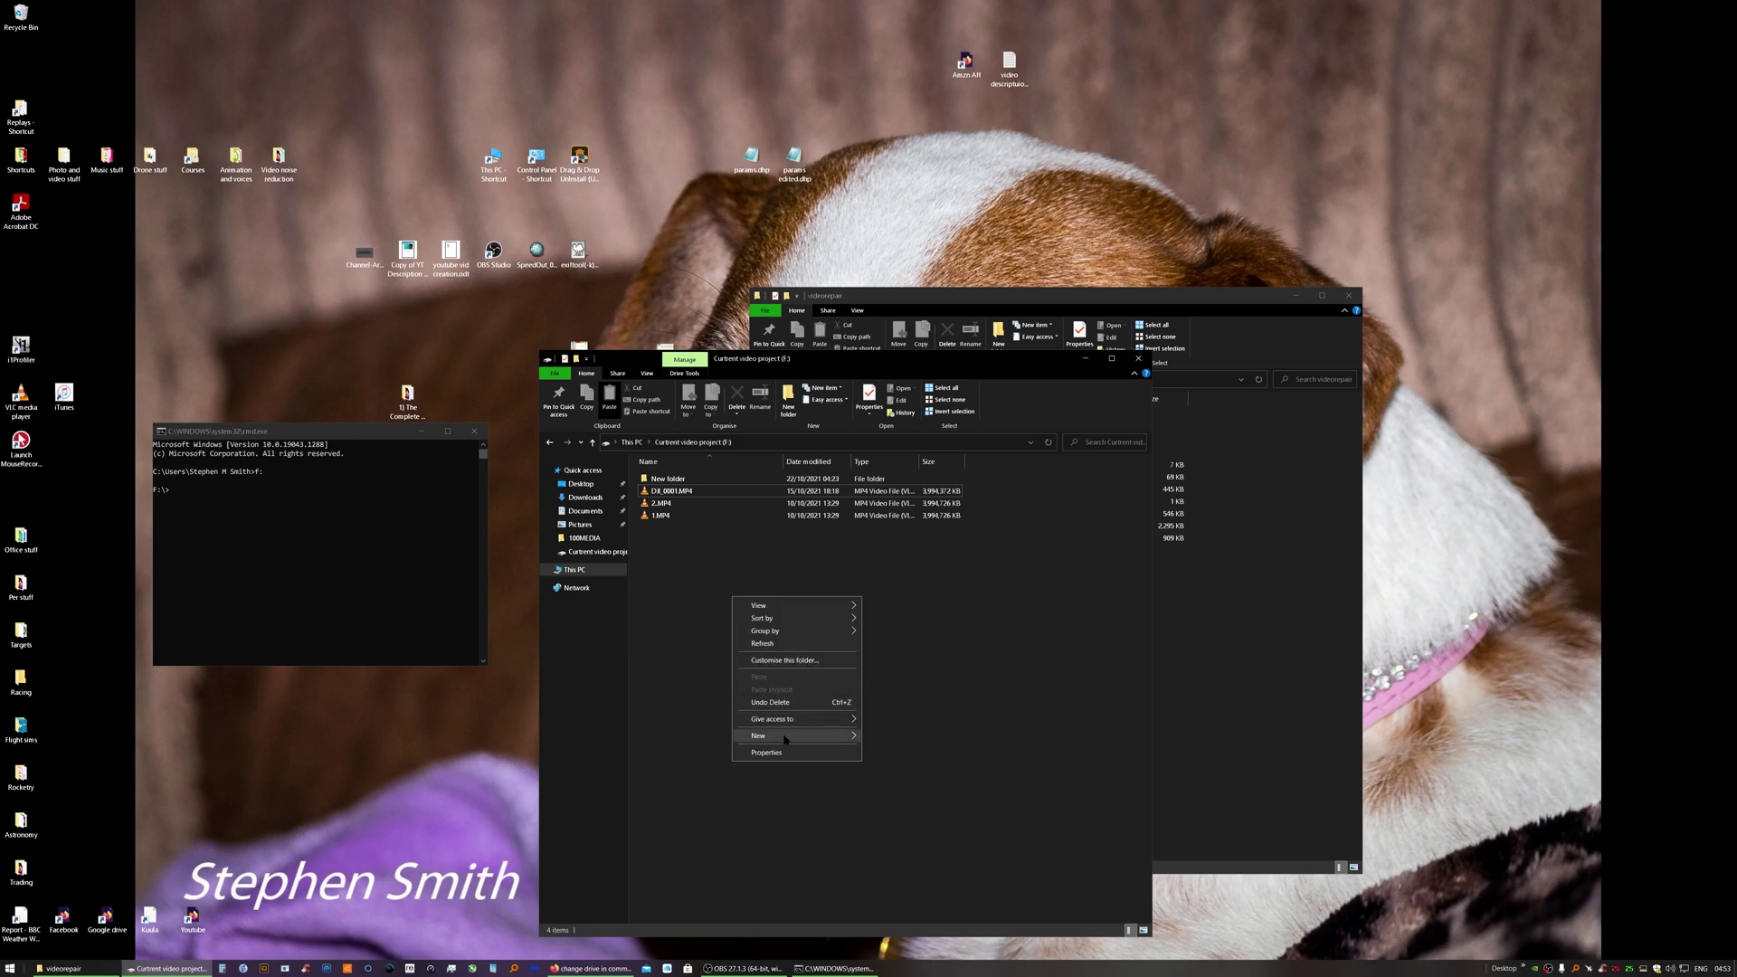
pyautogui.moveTo(785, 739)
pyautogui.click(905, 737)
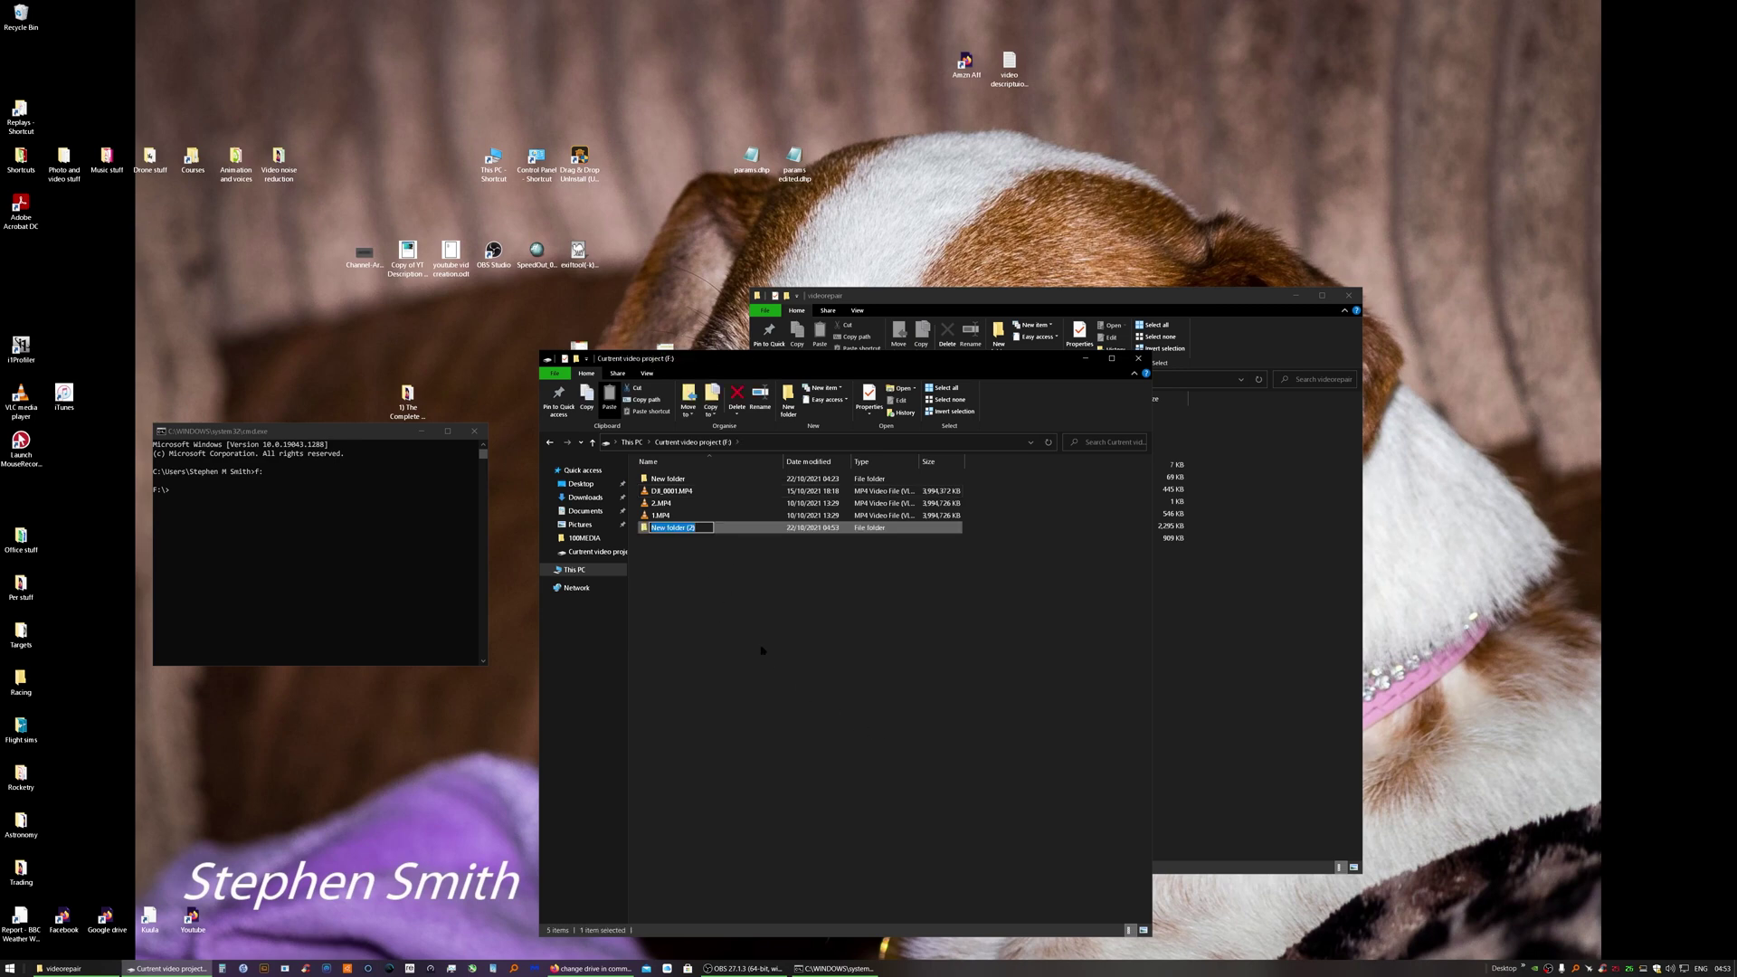
pyautogui.write('repair vid')
pyautogui.click(675, 505)
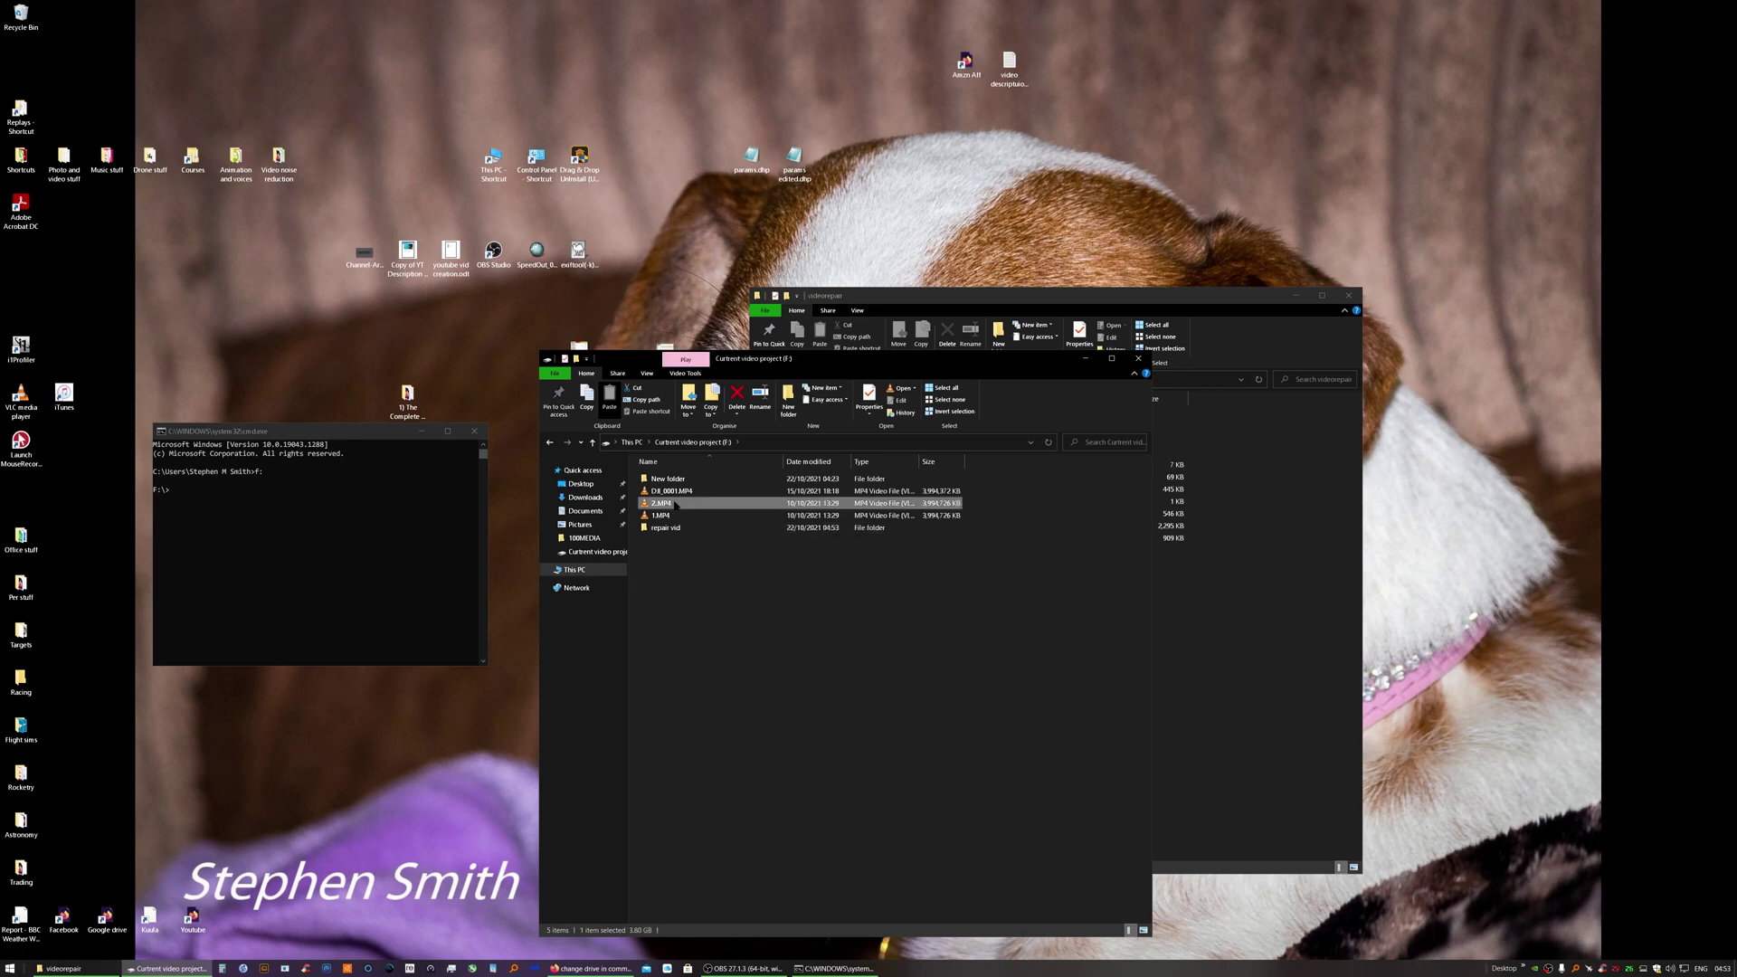
# - Move 1.MP4 and 2.MP4 into repair vid, then begin a cd command in Command Prompt
pyautogui.keyDown('shift'); pyautogui.click(662, 516); pyautogui.keyUp('shift')
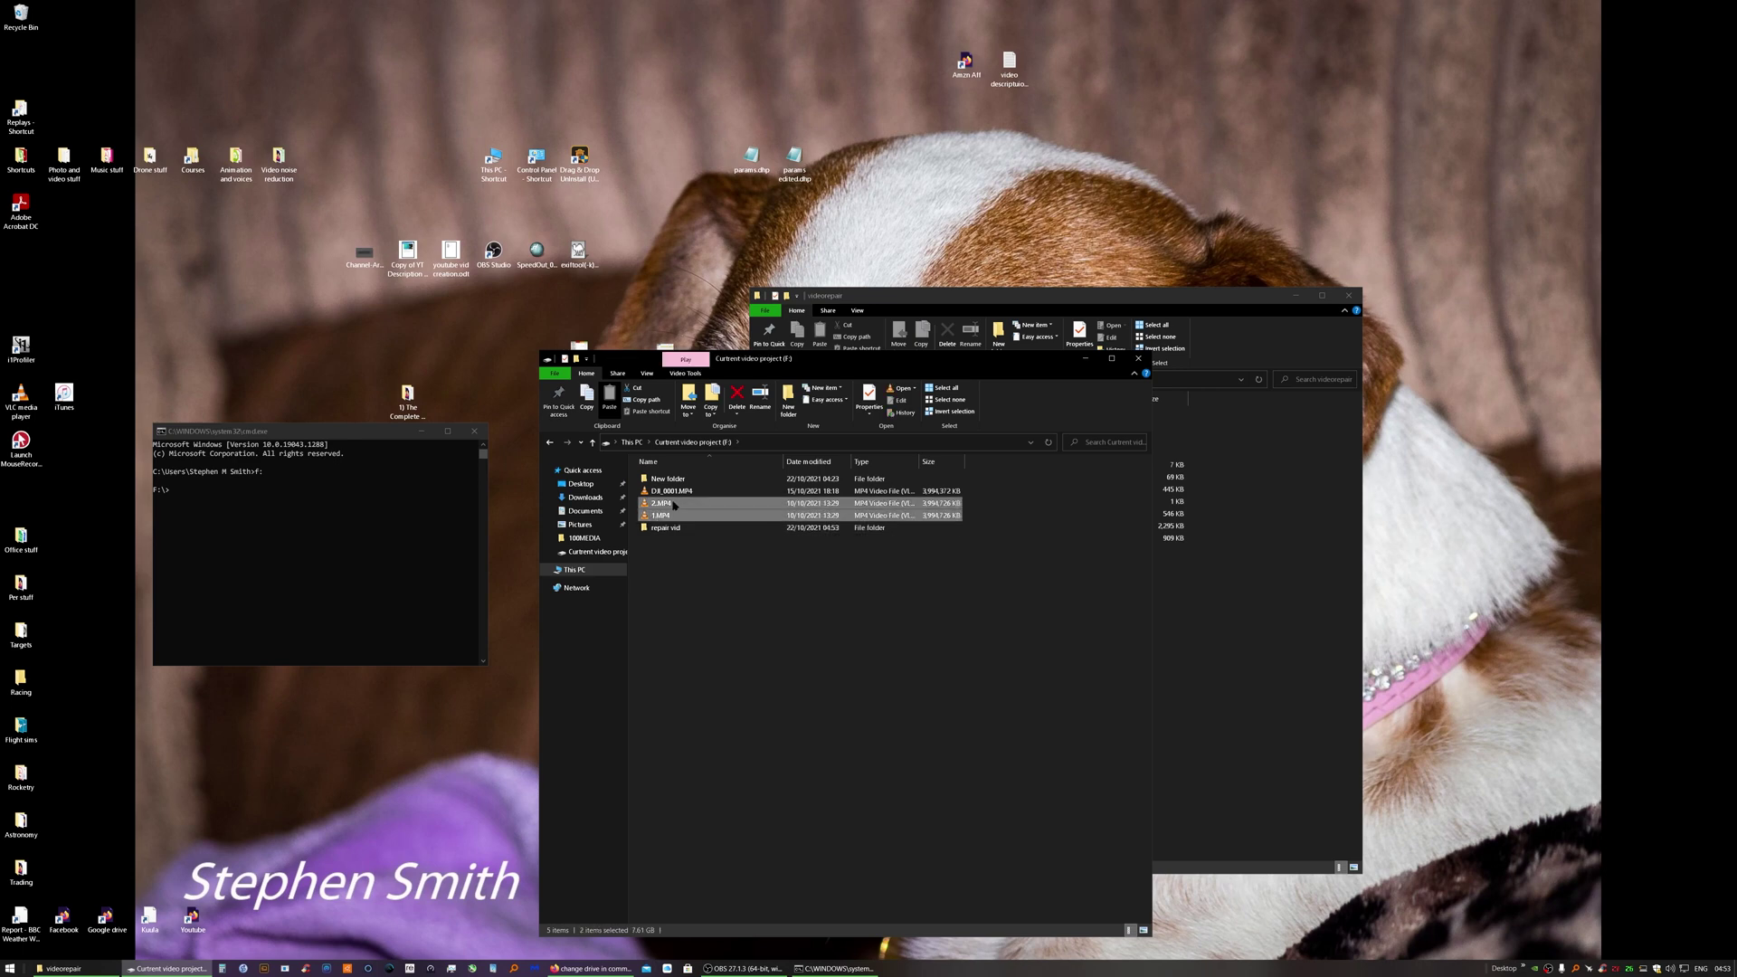
pyautogui.press('Delete')
pyautogui.click(185, 516)
pyautogui.write('cd')
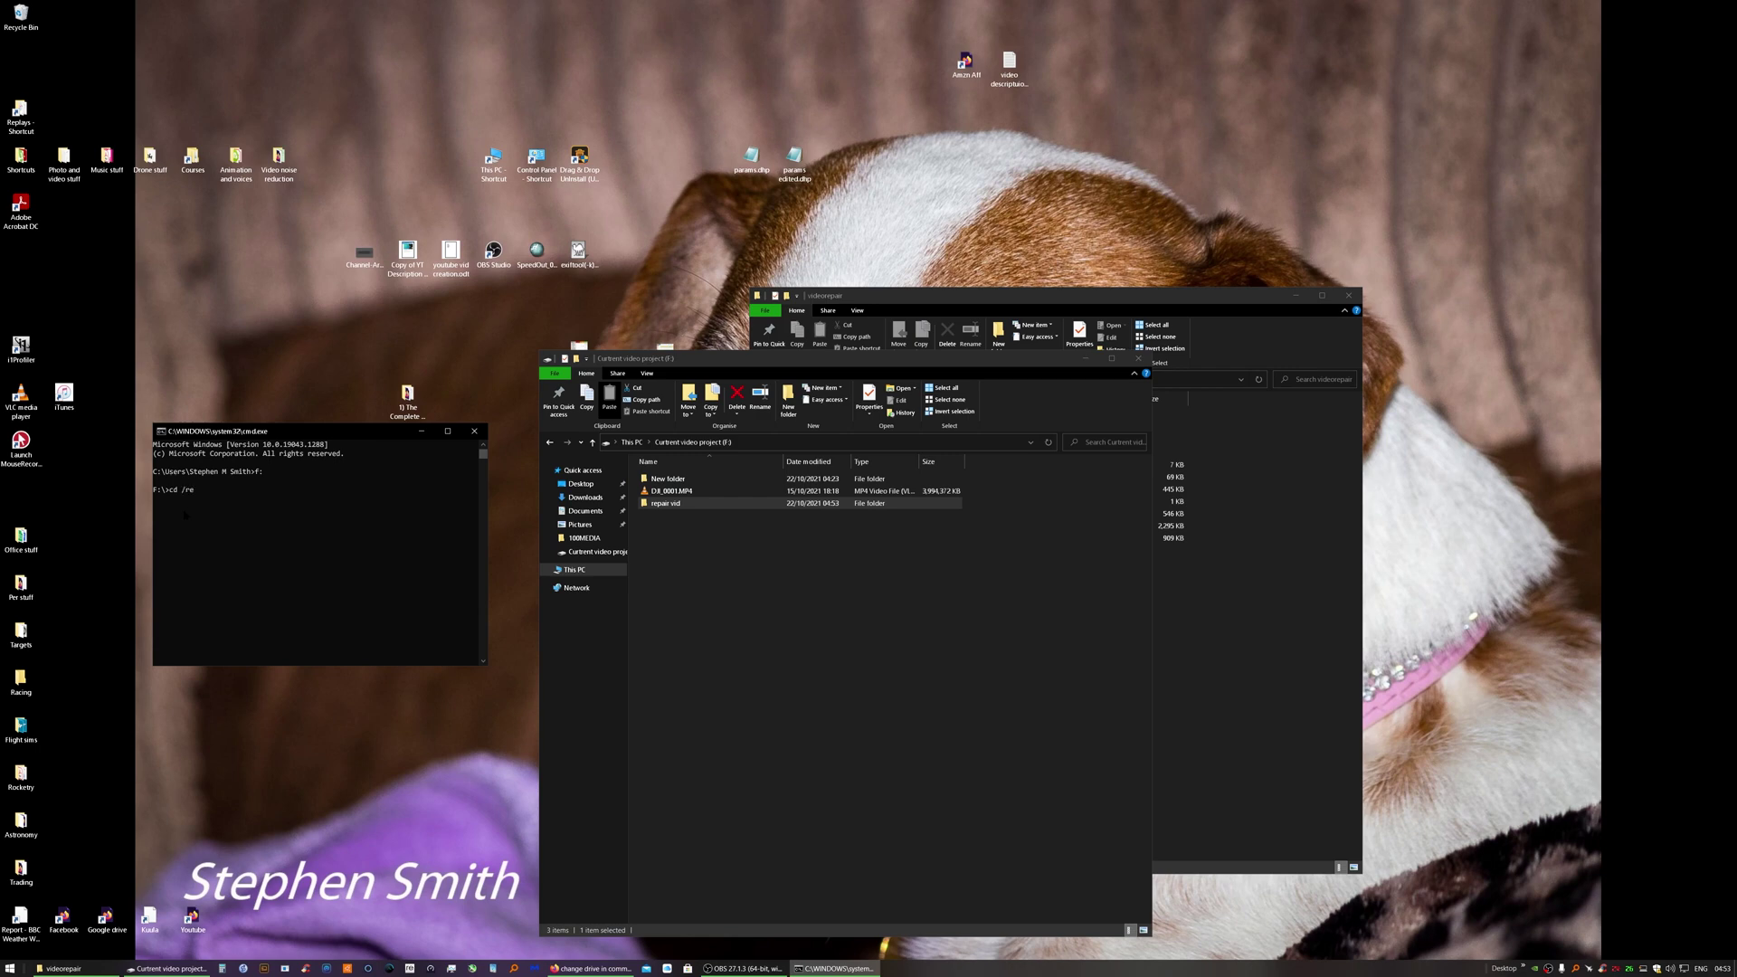
# - Change into the repair vid folder and run copy/b 1.mp4+2.mp4 1.mp4 to join the clips
pyautogui.write('/rep')
pyautogui.press('Tab')
pyautogui.press('Return')
pyautogui.write('copy/b 1.mp4+2.mp4')
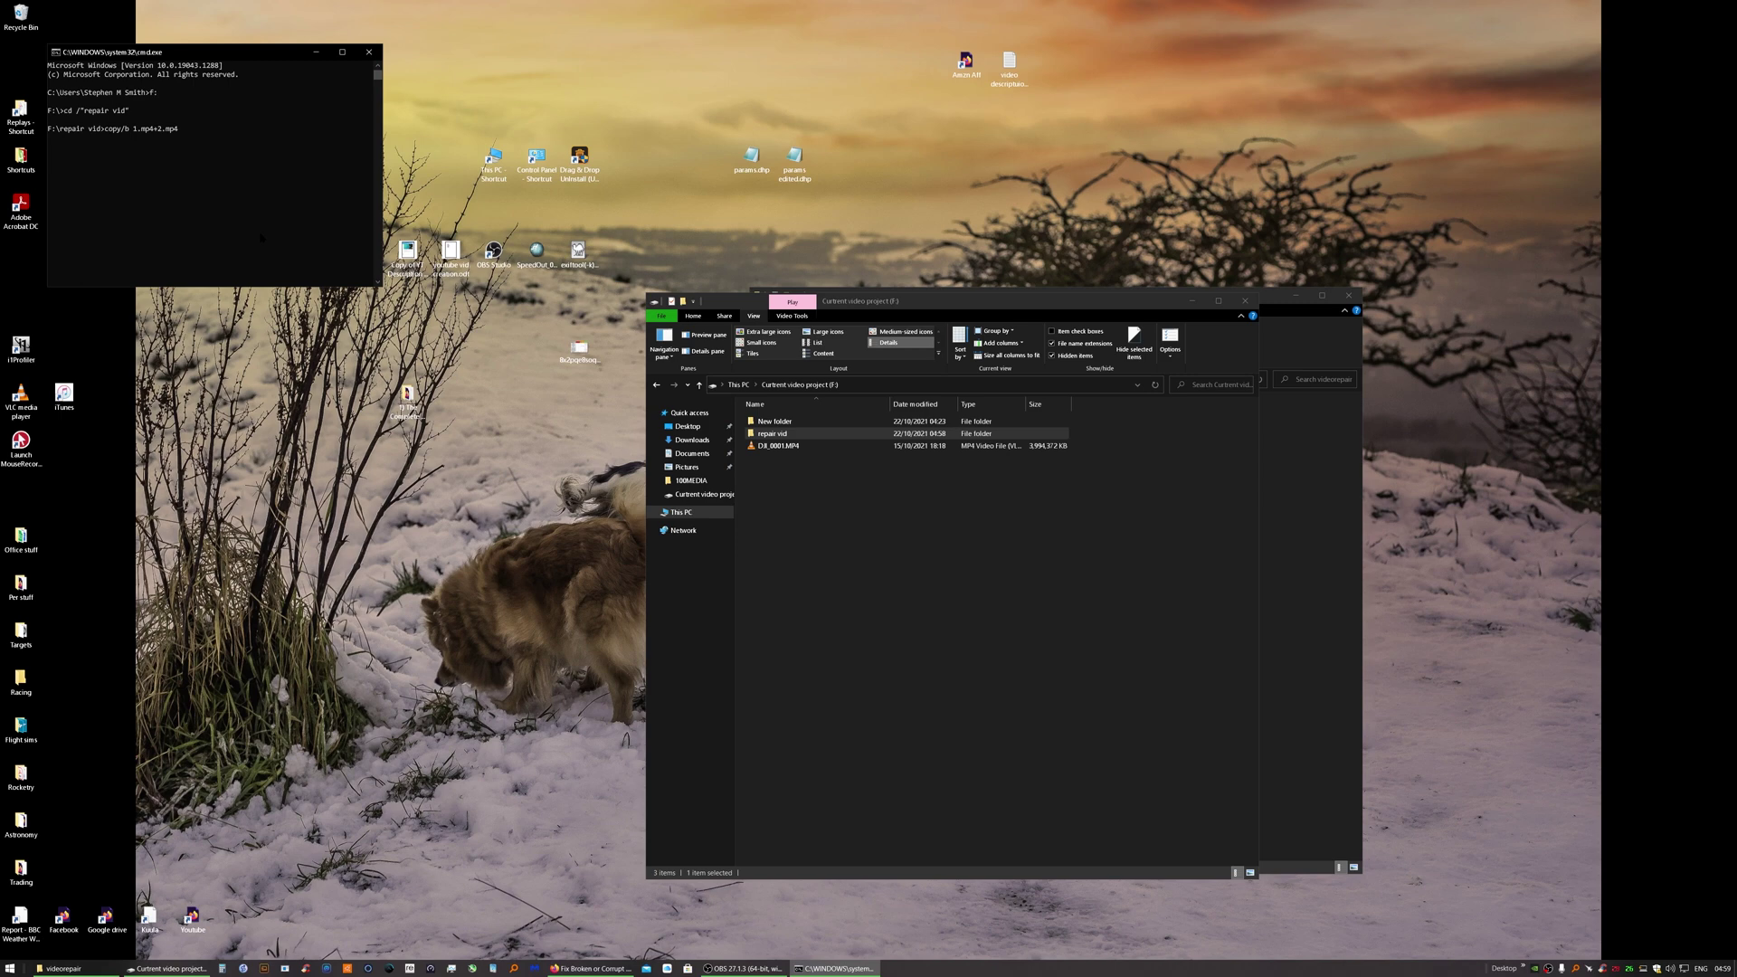
pyautogui.press('Return')
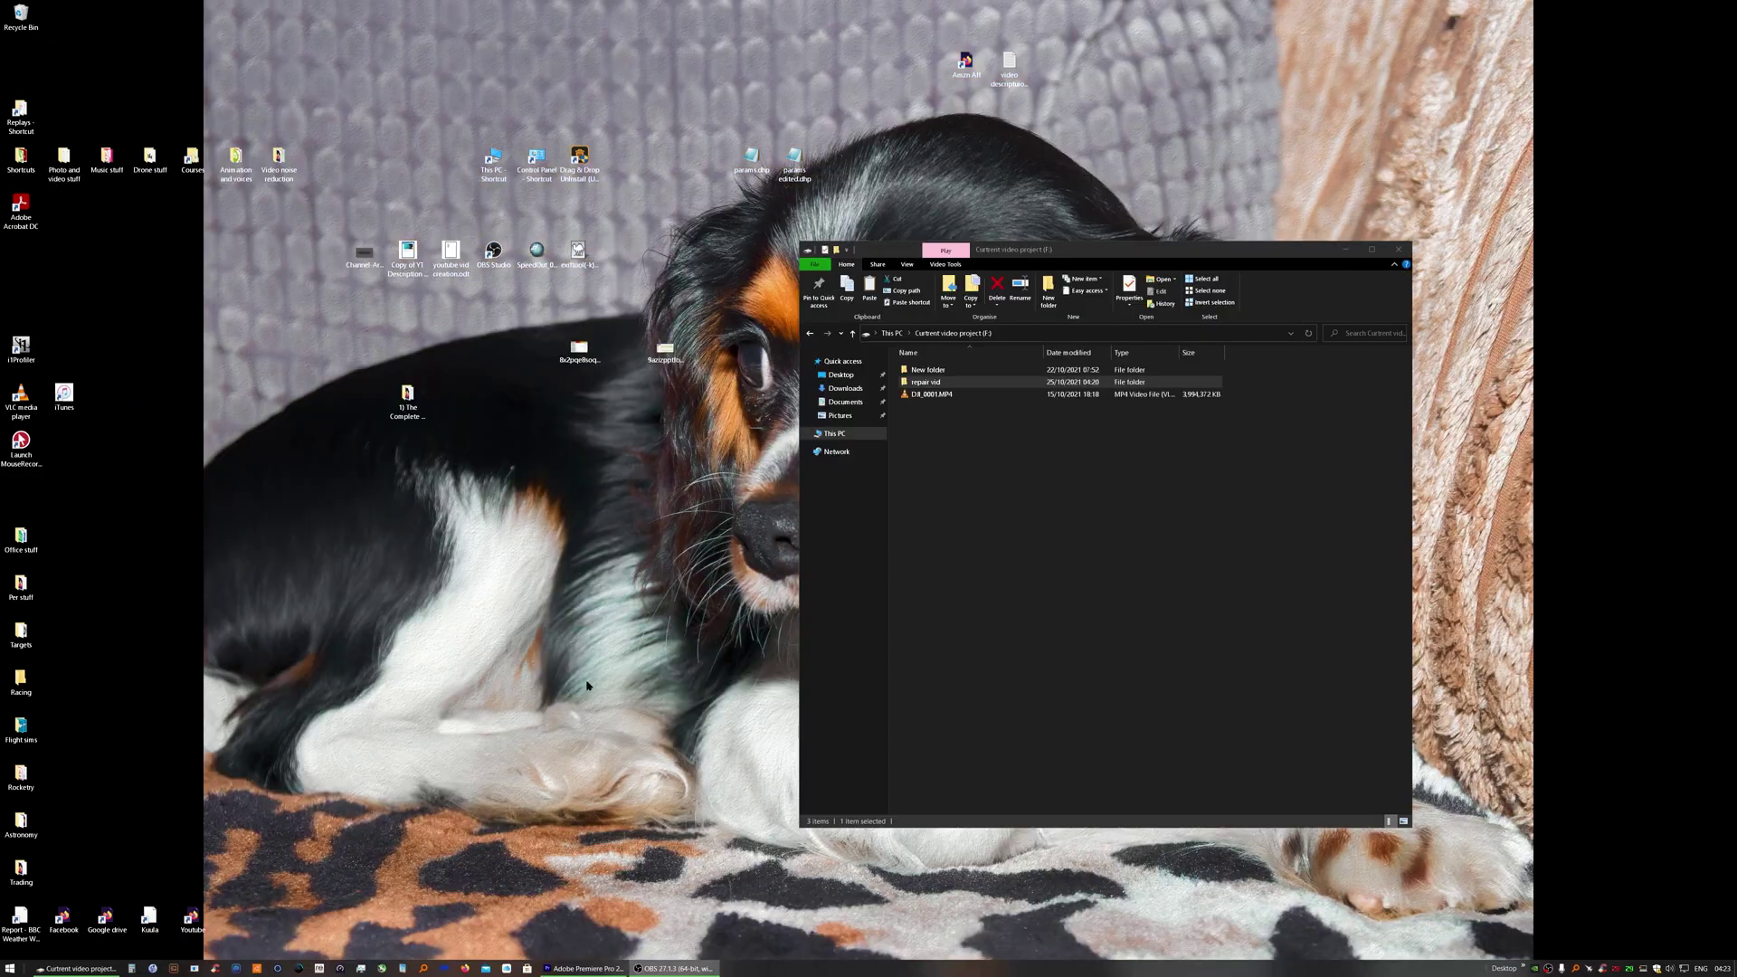
# - Open repair vid, confirm 1.MP4 has grown to 6.51 GB, and close the window
pyautogui.doubleClick(921, 383)
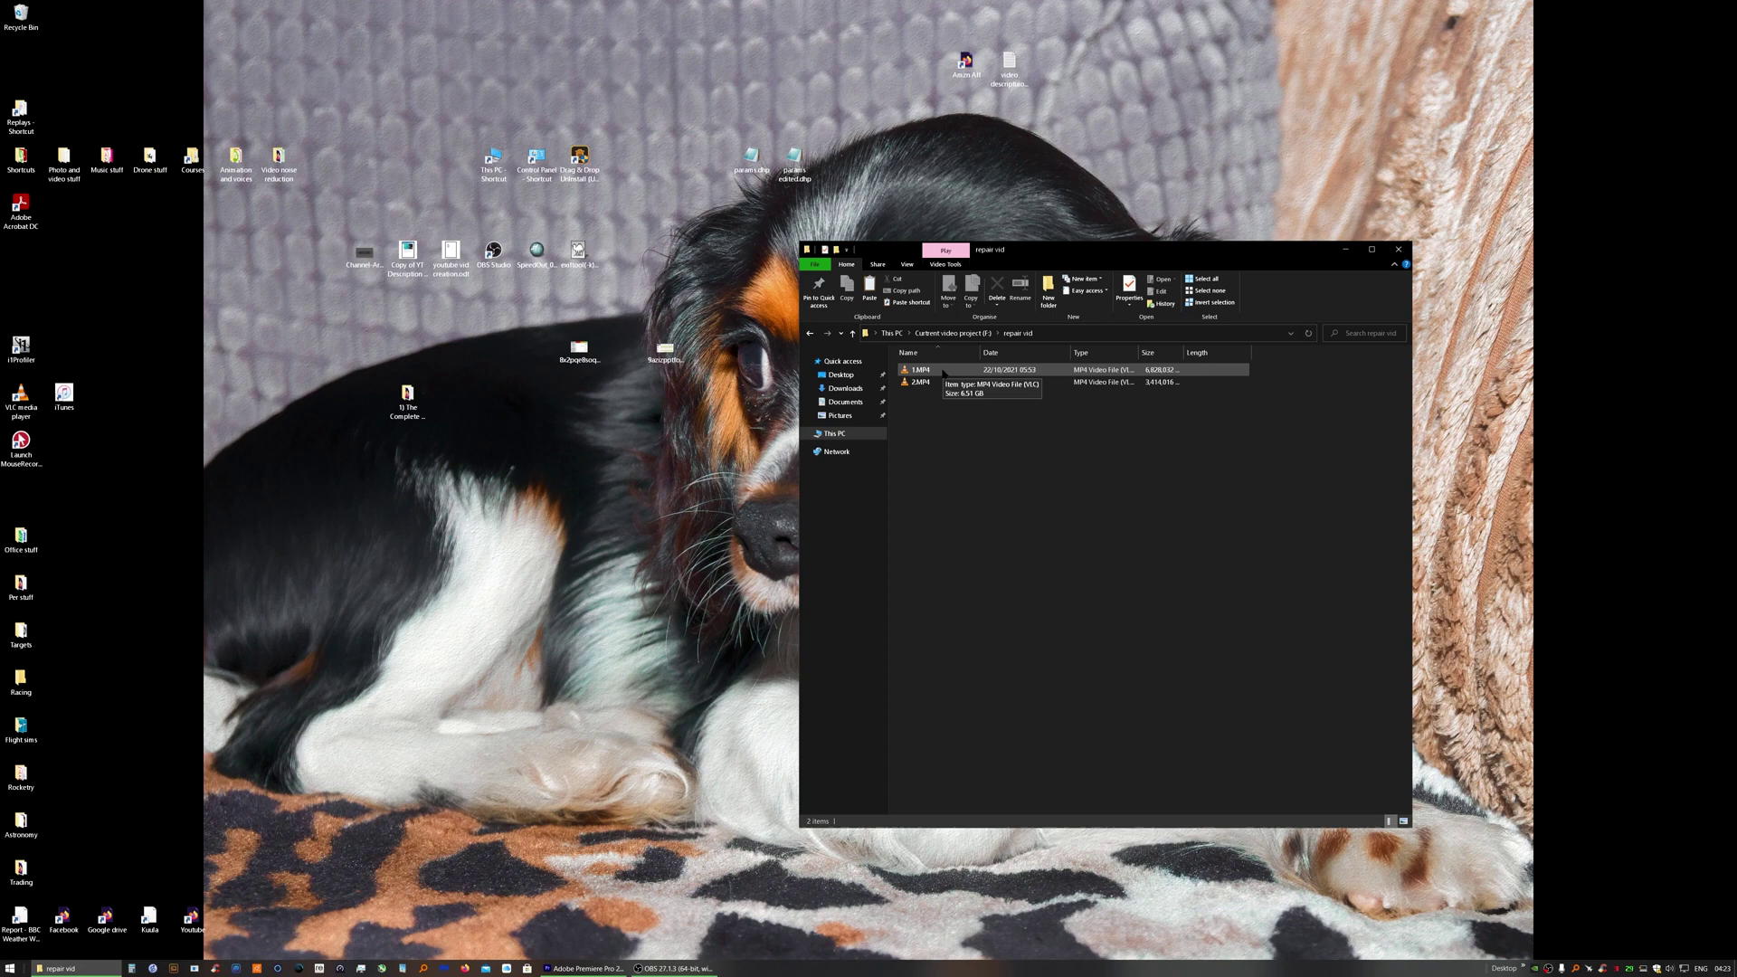
pyautogui.hotkey('alt', 'F4')
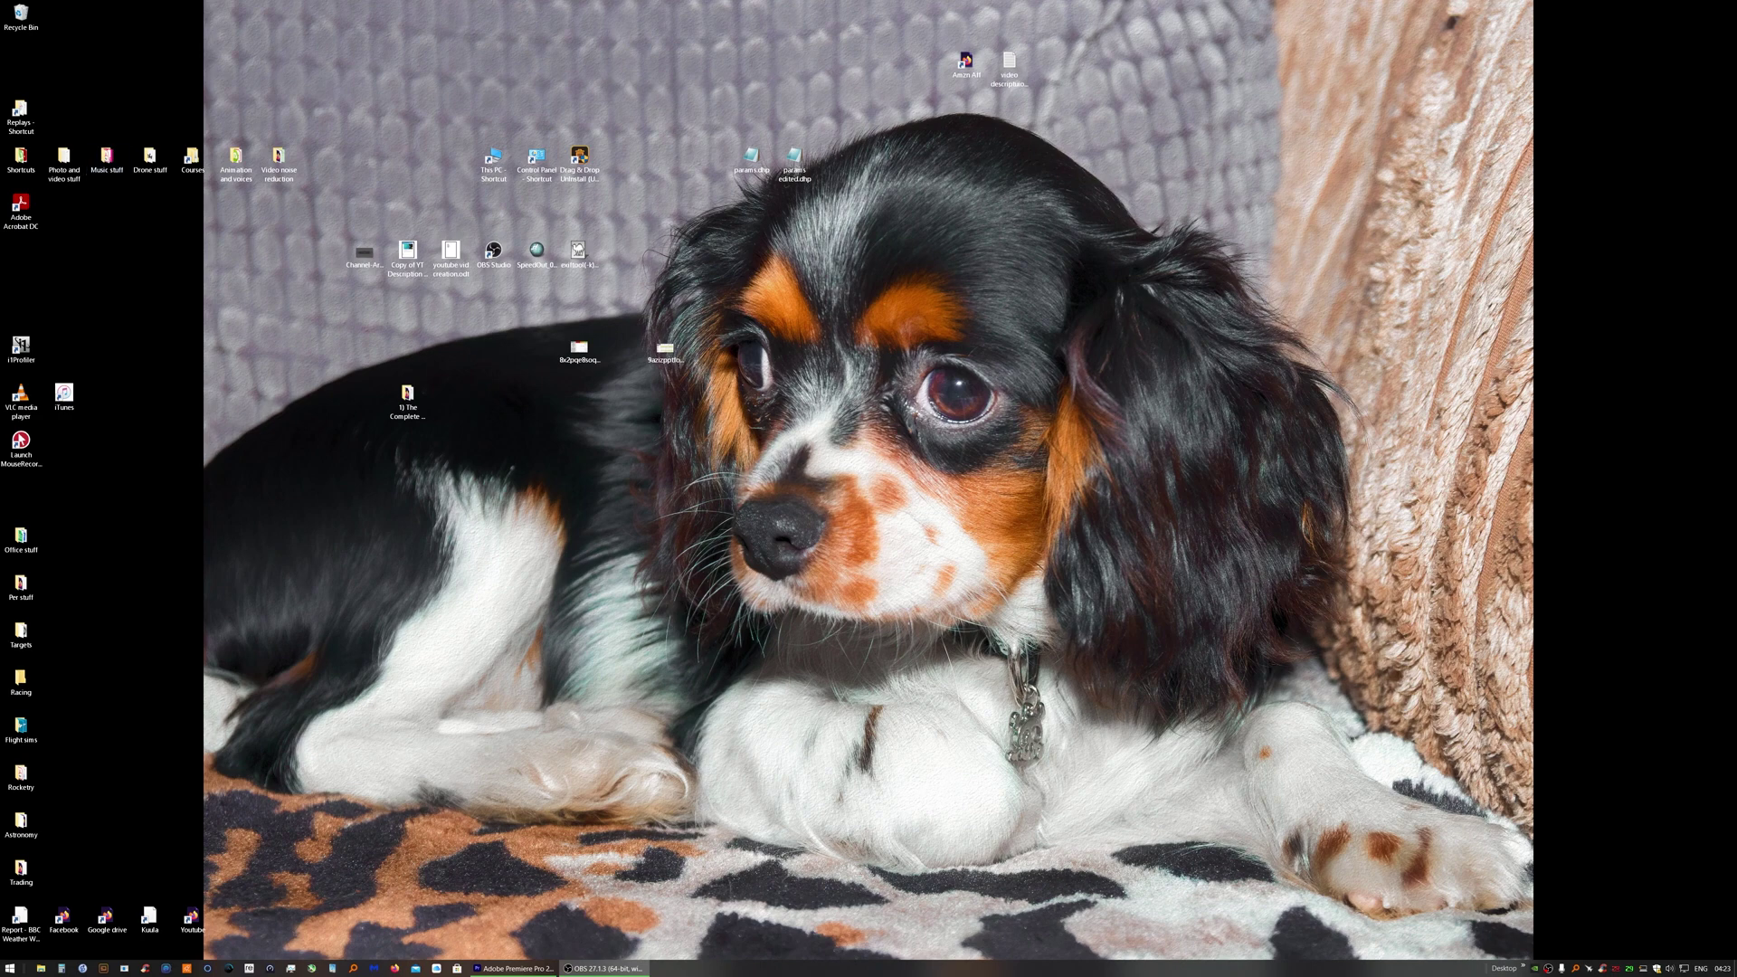
# - Run gs.exe from Shortcuts > 2 Video Software > videorepair > videorepair in English, dismissing the demo notice
pyautogui.doubleClick(36, 159)
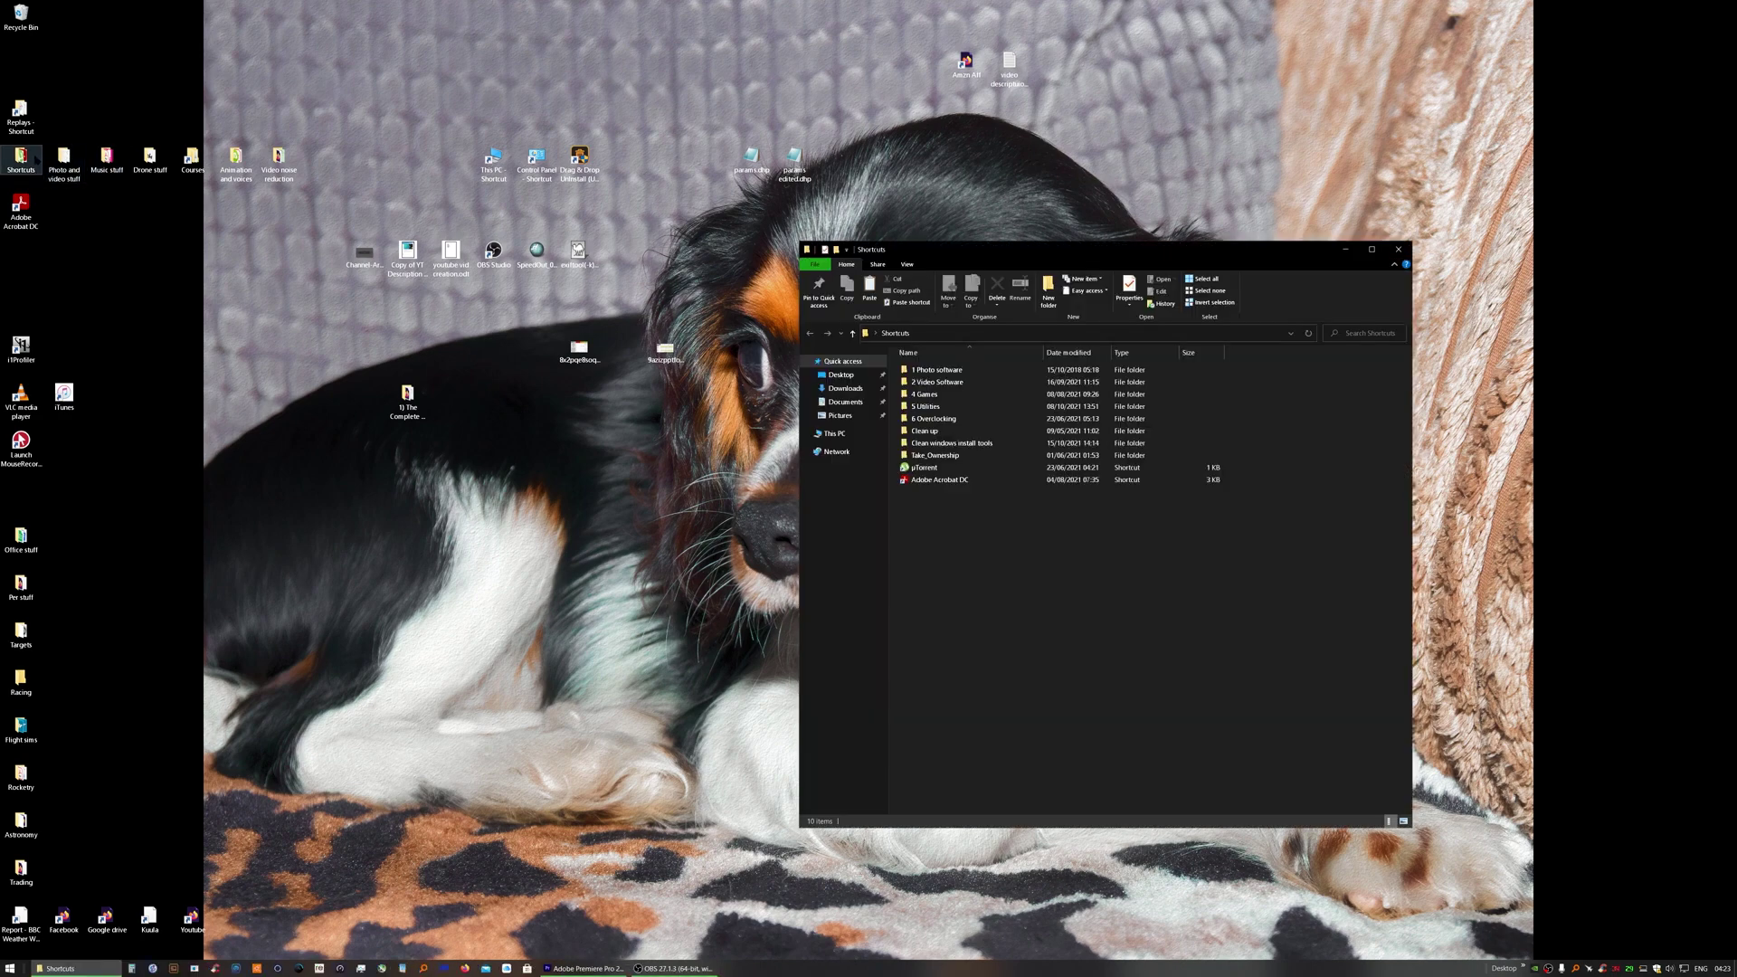
pyautogui.doubleClick(962, 384)
pyautogui.doubleClick(960, 383)
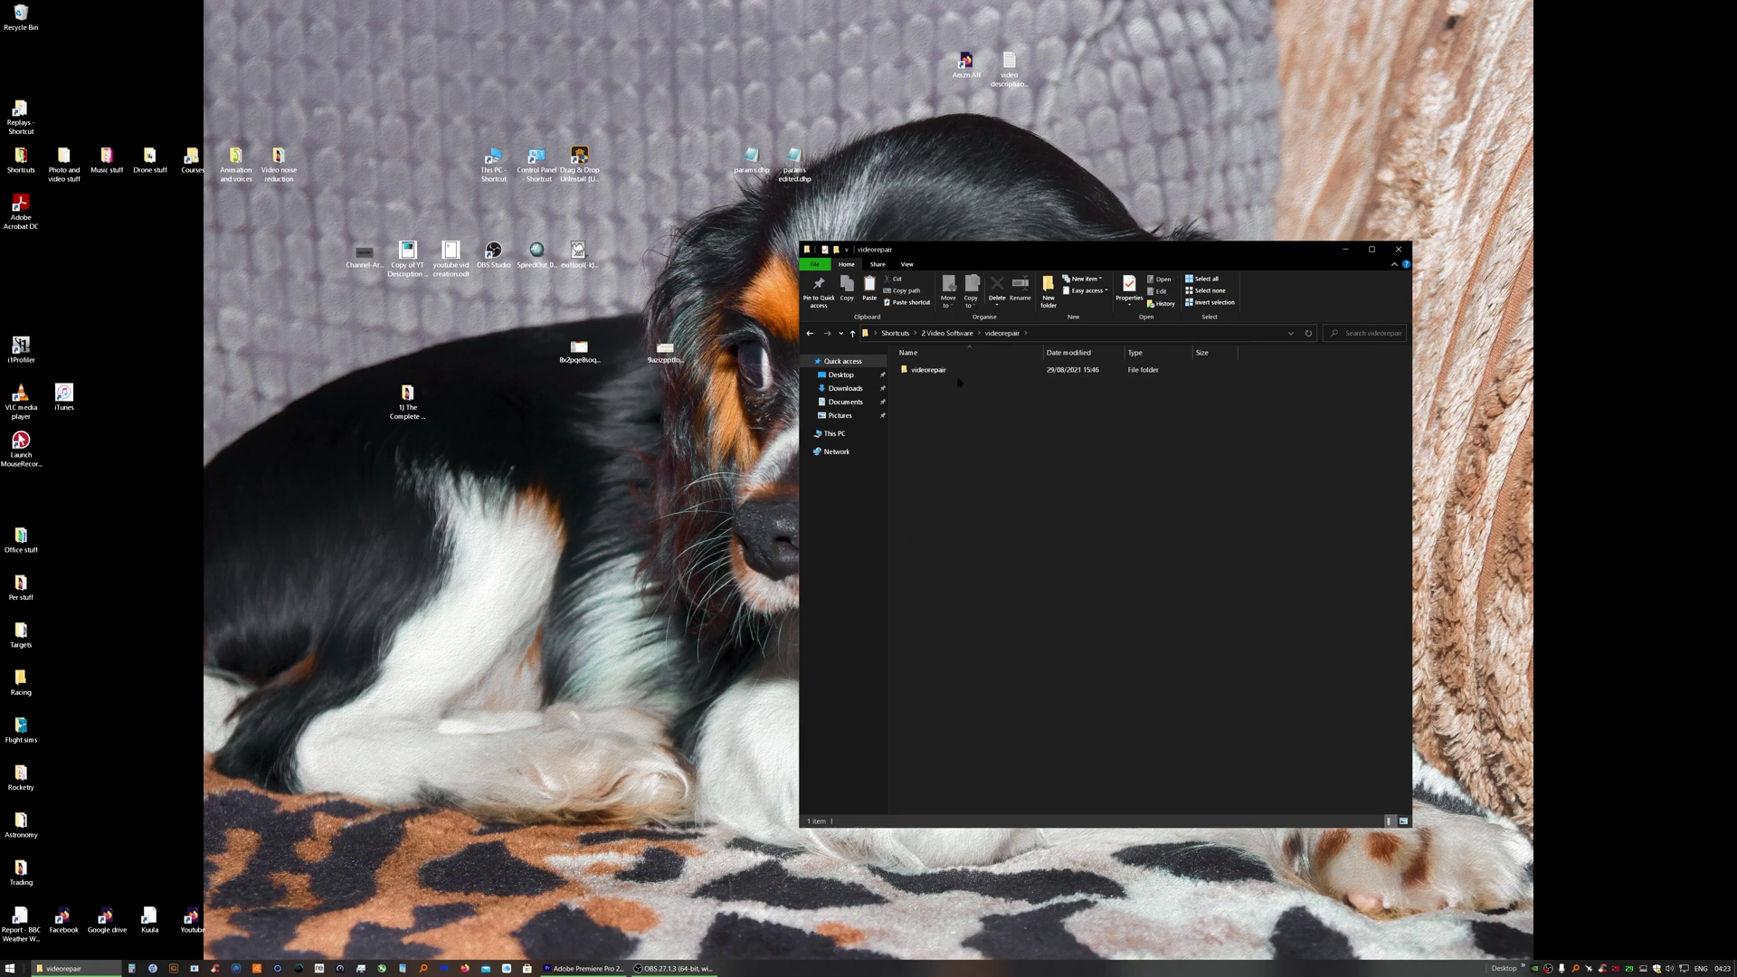
pyautogui.doubleClick(947, 370)
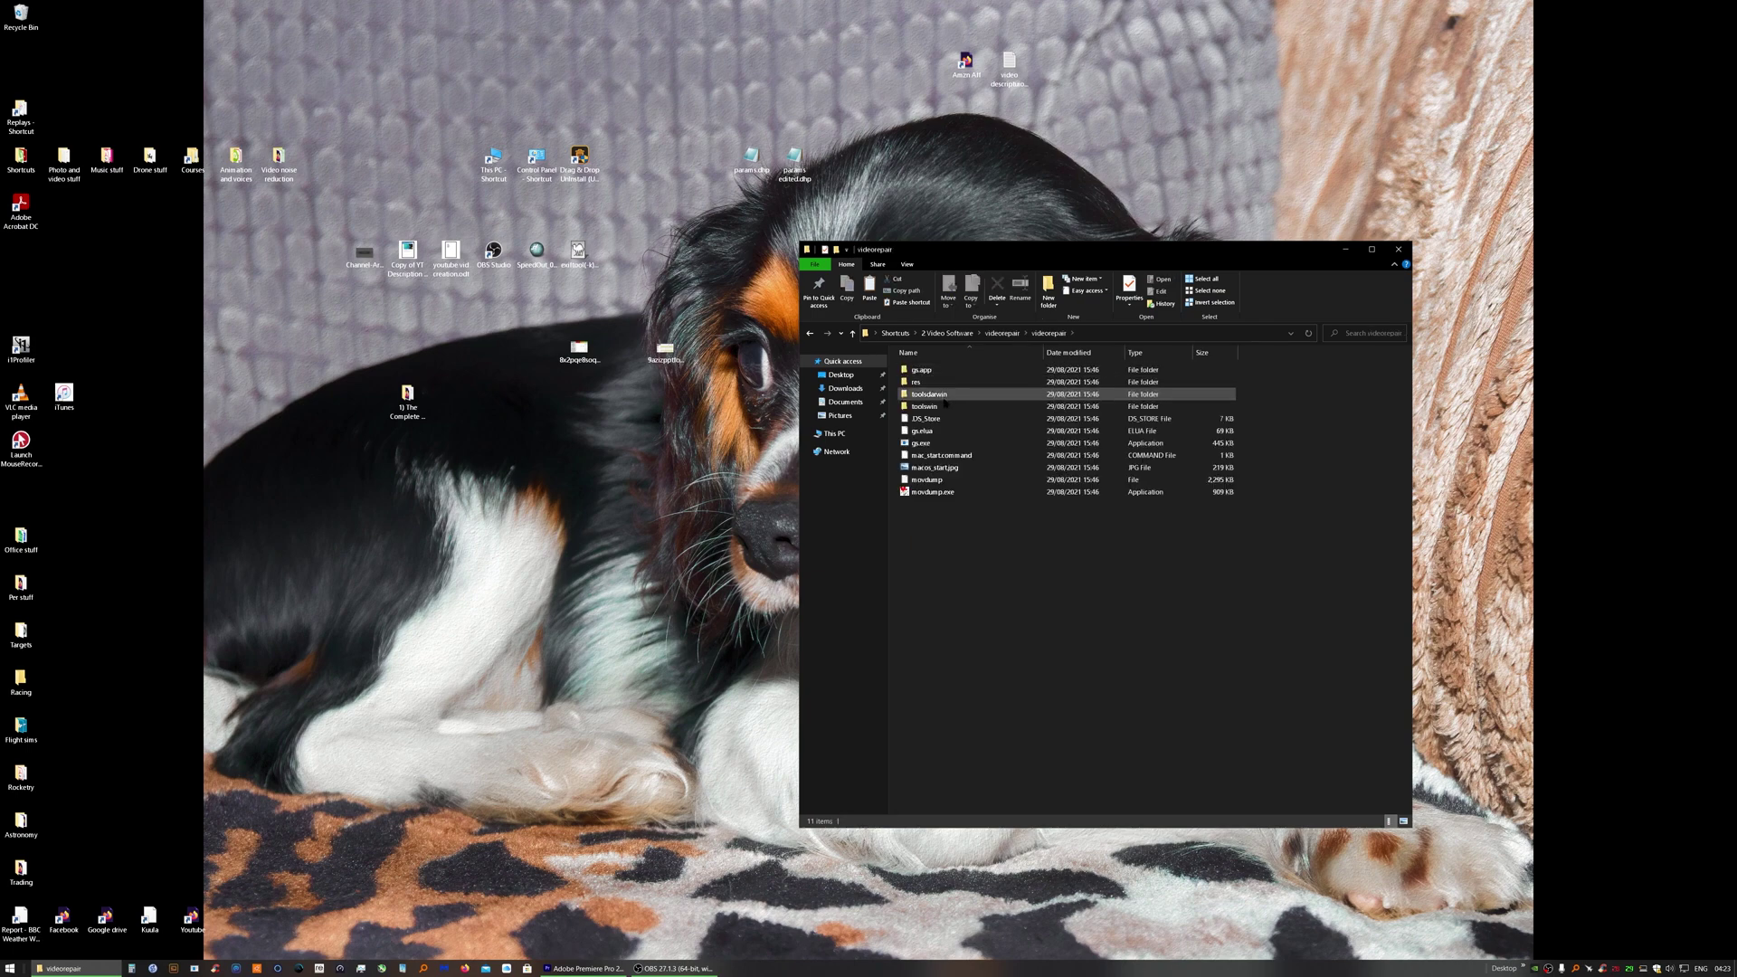
pyautogui.doubleClick(930, 442)
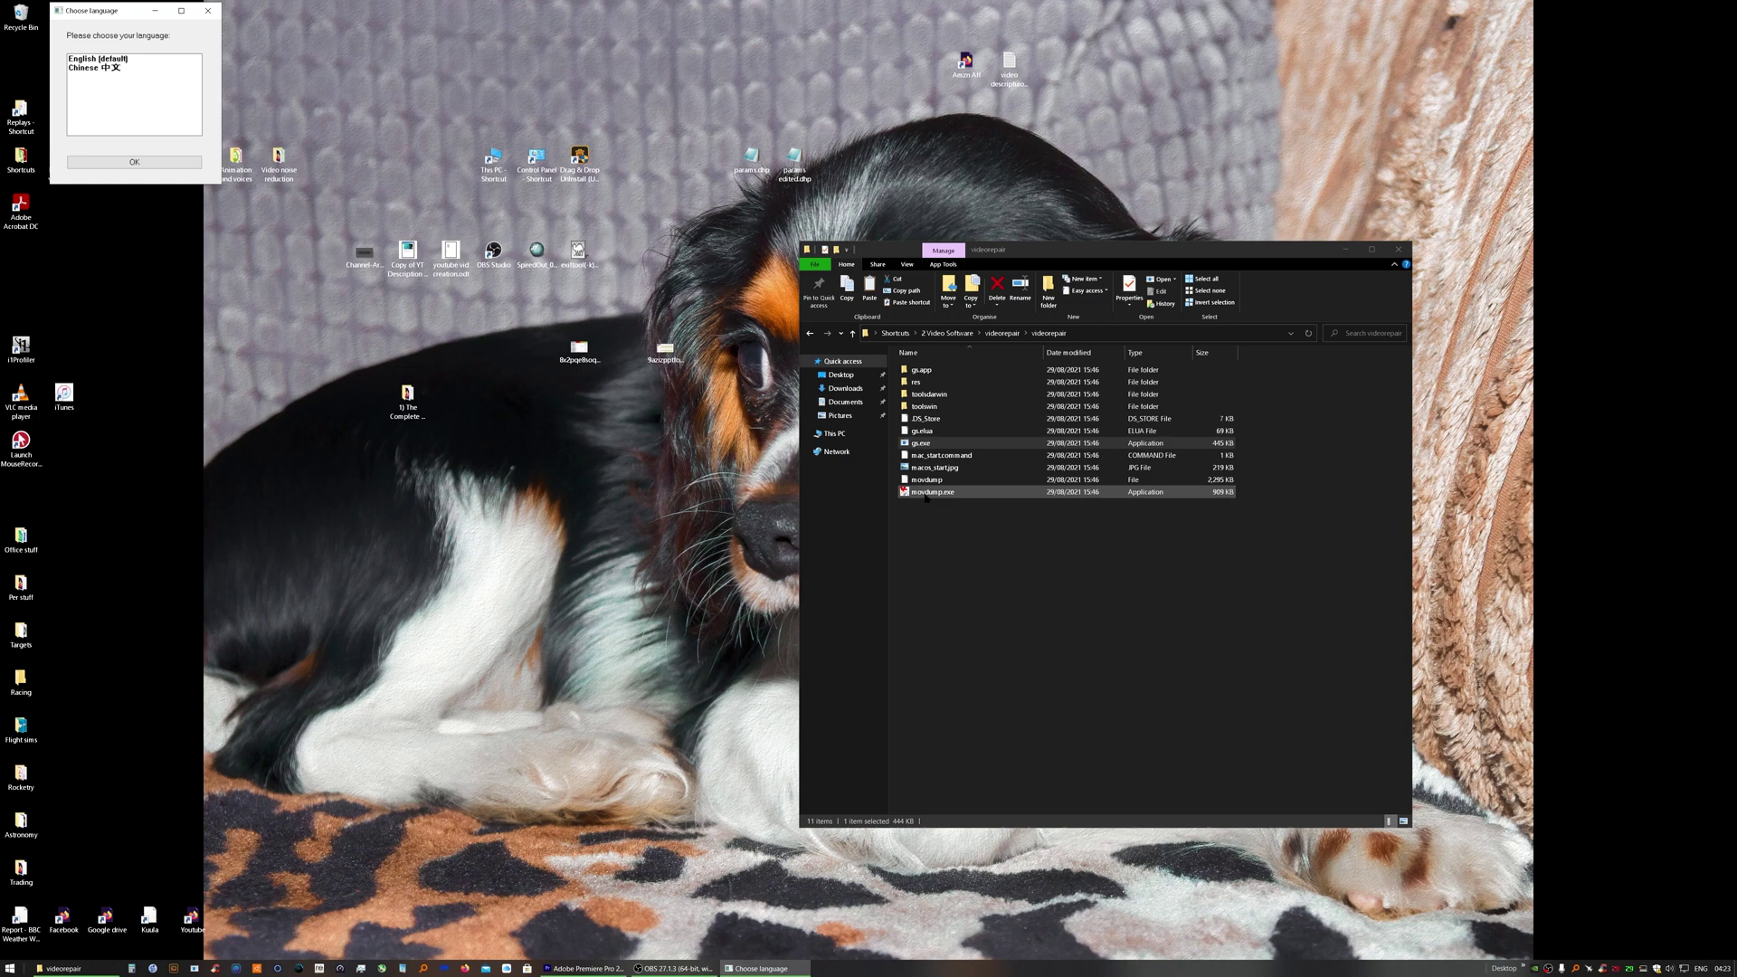
pyautogui.click(99, 59)
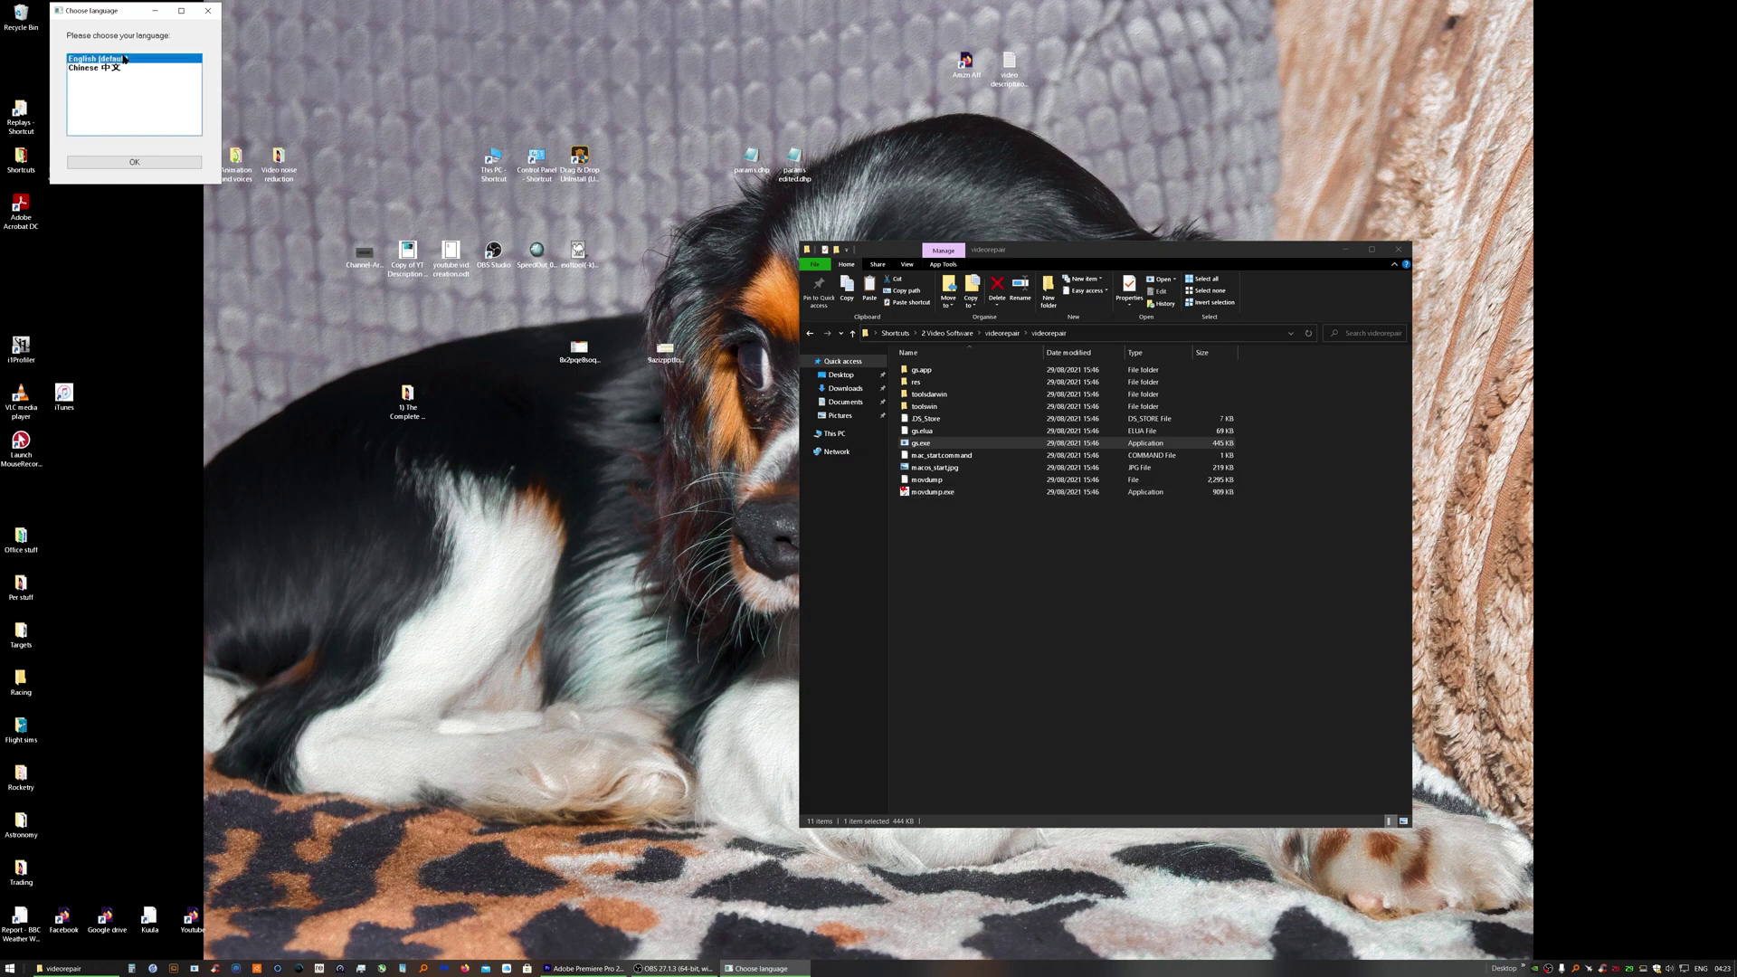
pyautogui.click(150, 162)
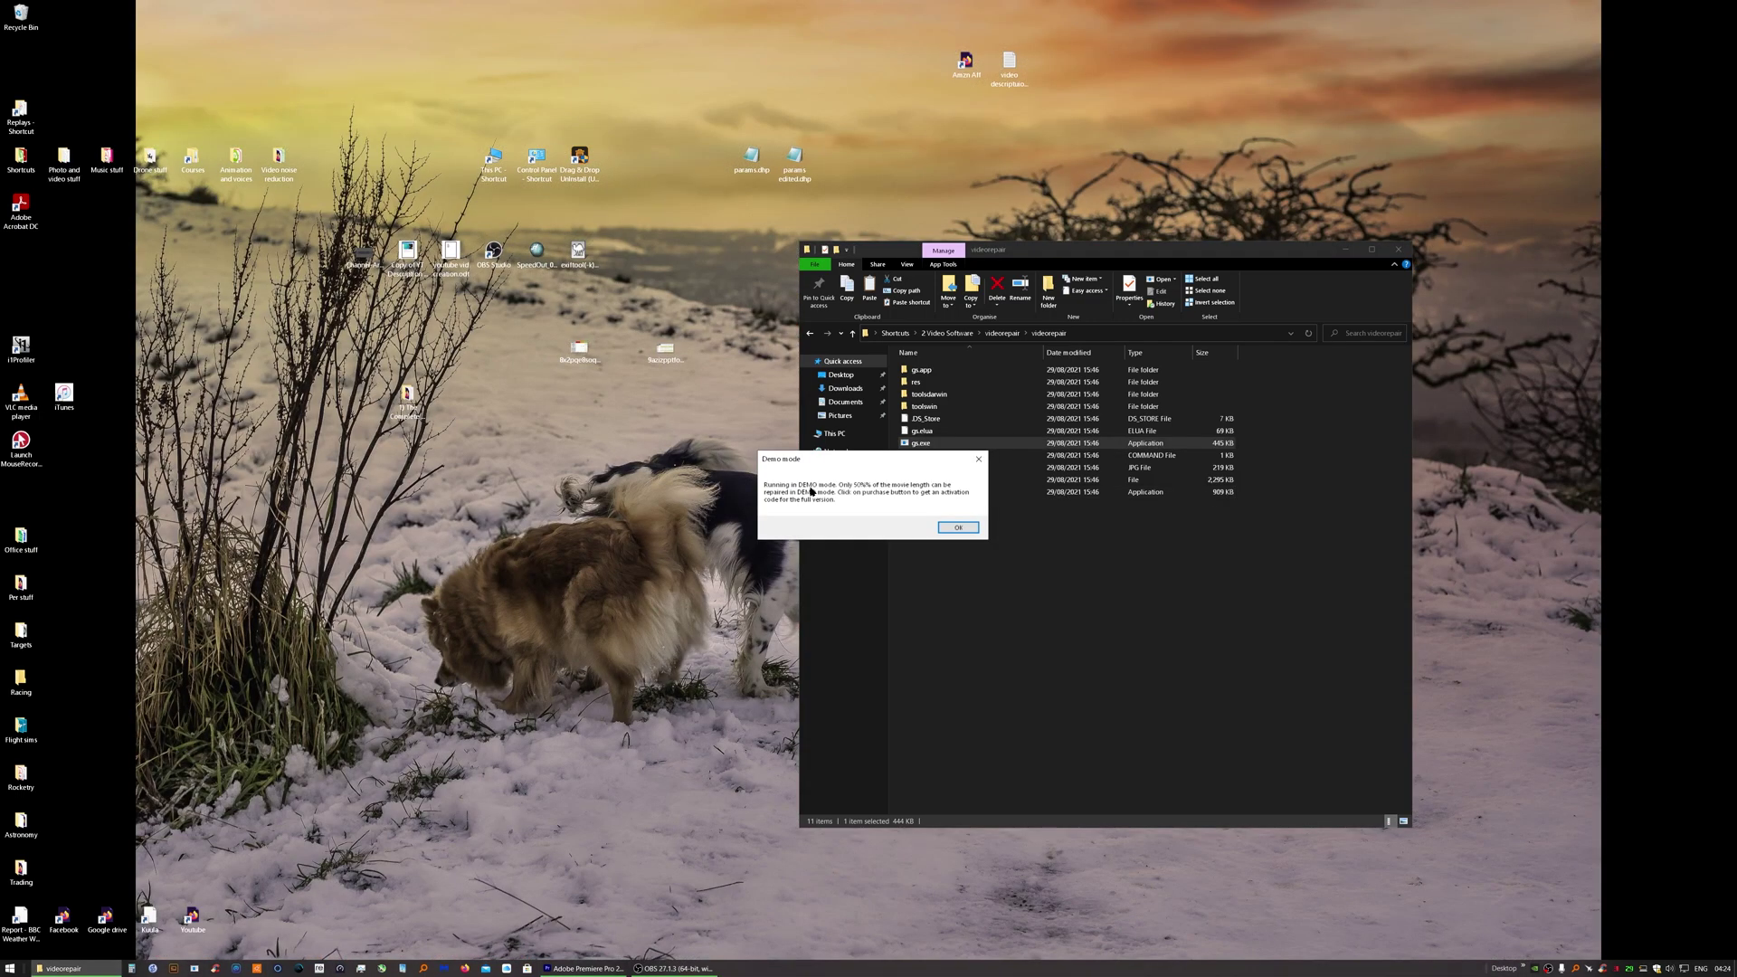
pyautogui.click(957, 527)
# - Load repair vid\1.MP4 as the broken movie to repair
pyautogui.click(268, 64)
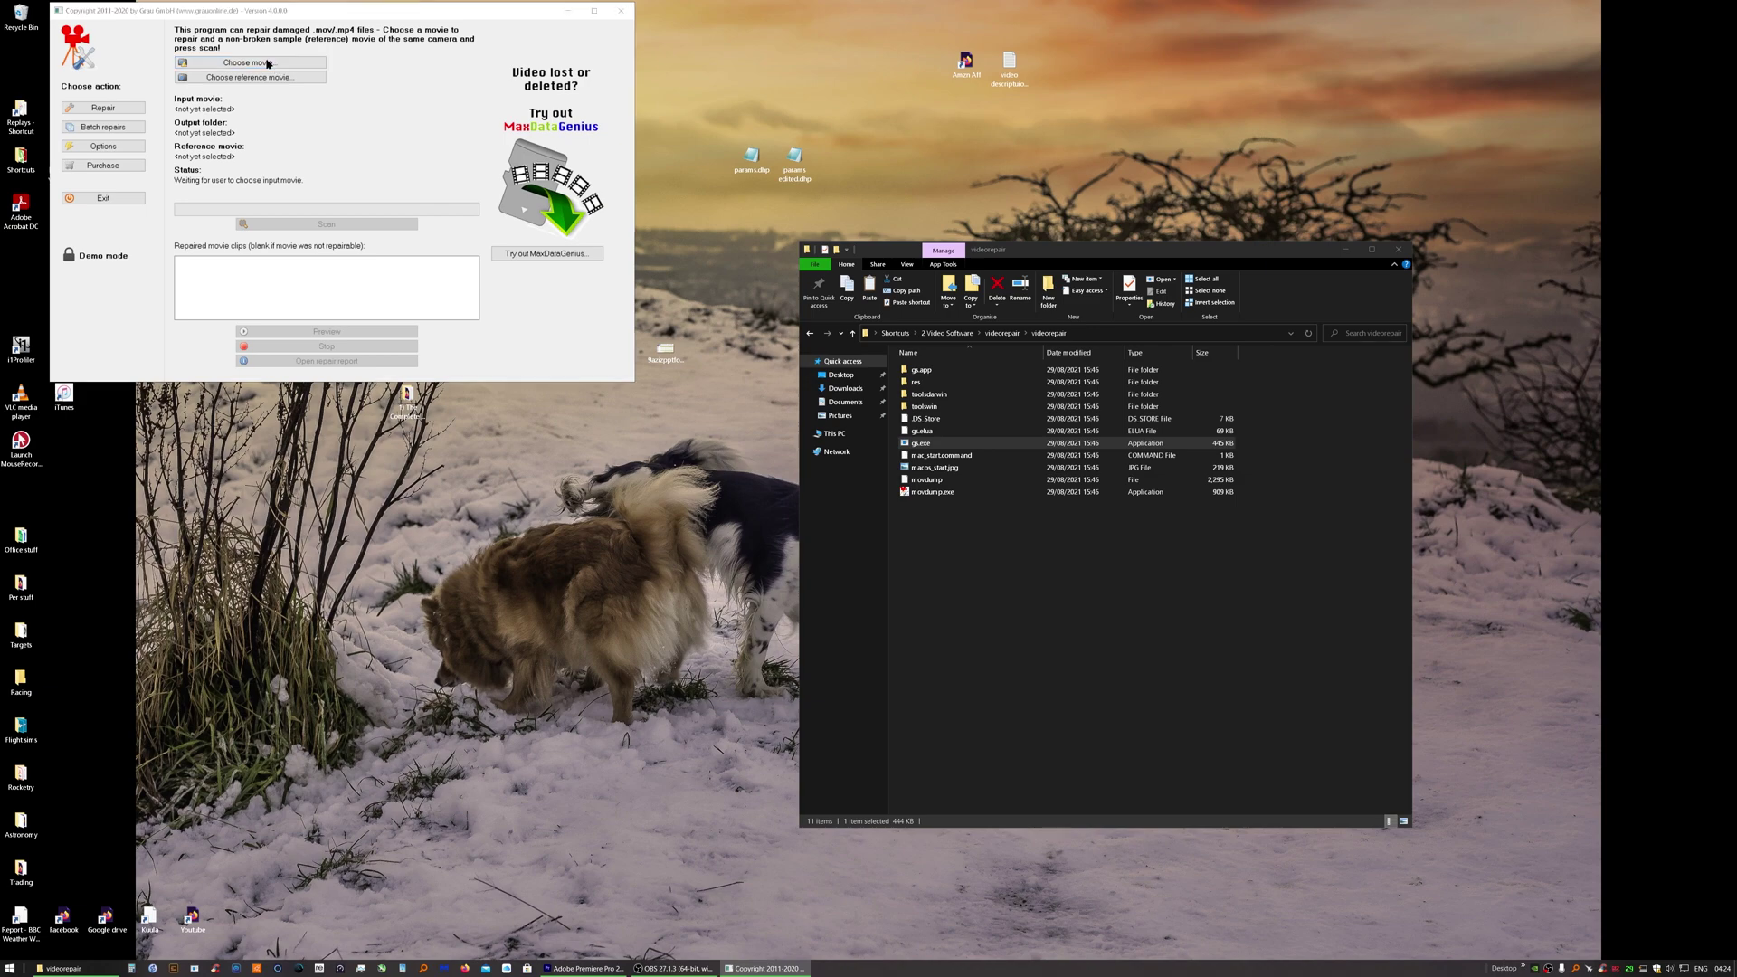
pyautogui.doubleClick(180, 113)
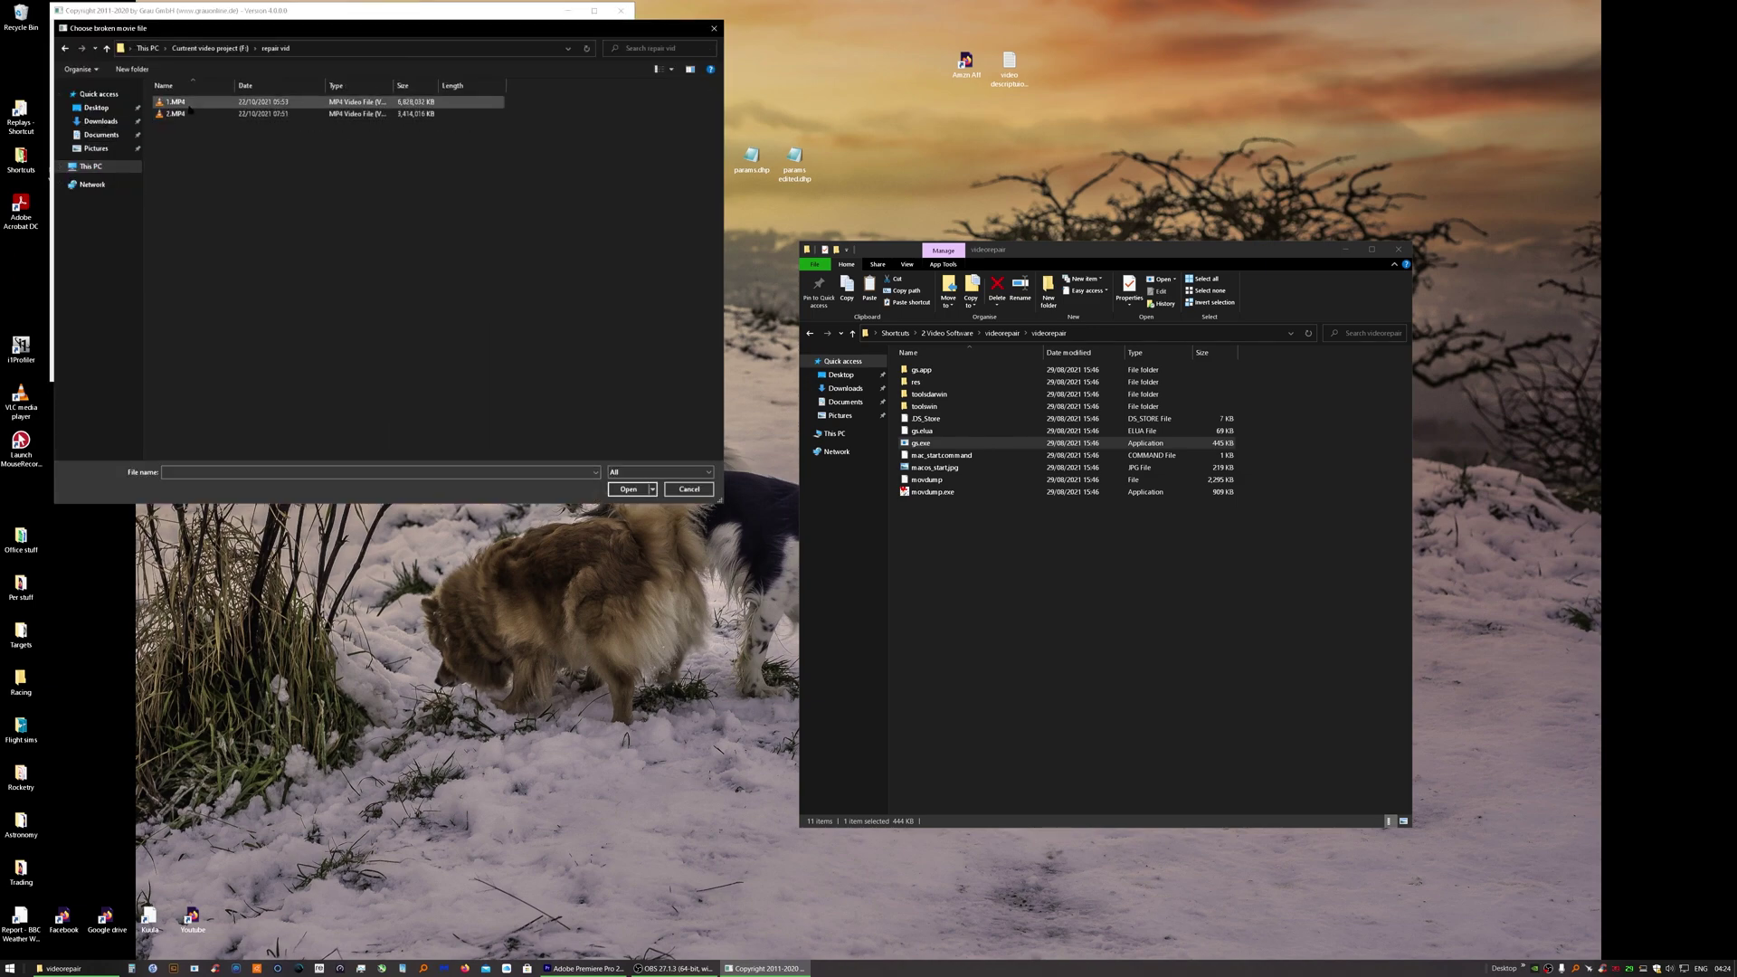
pyautogui.click(181, 101)
pyautogui.click(628, 489)
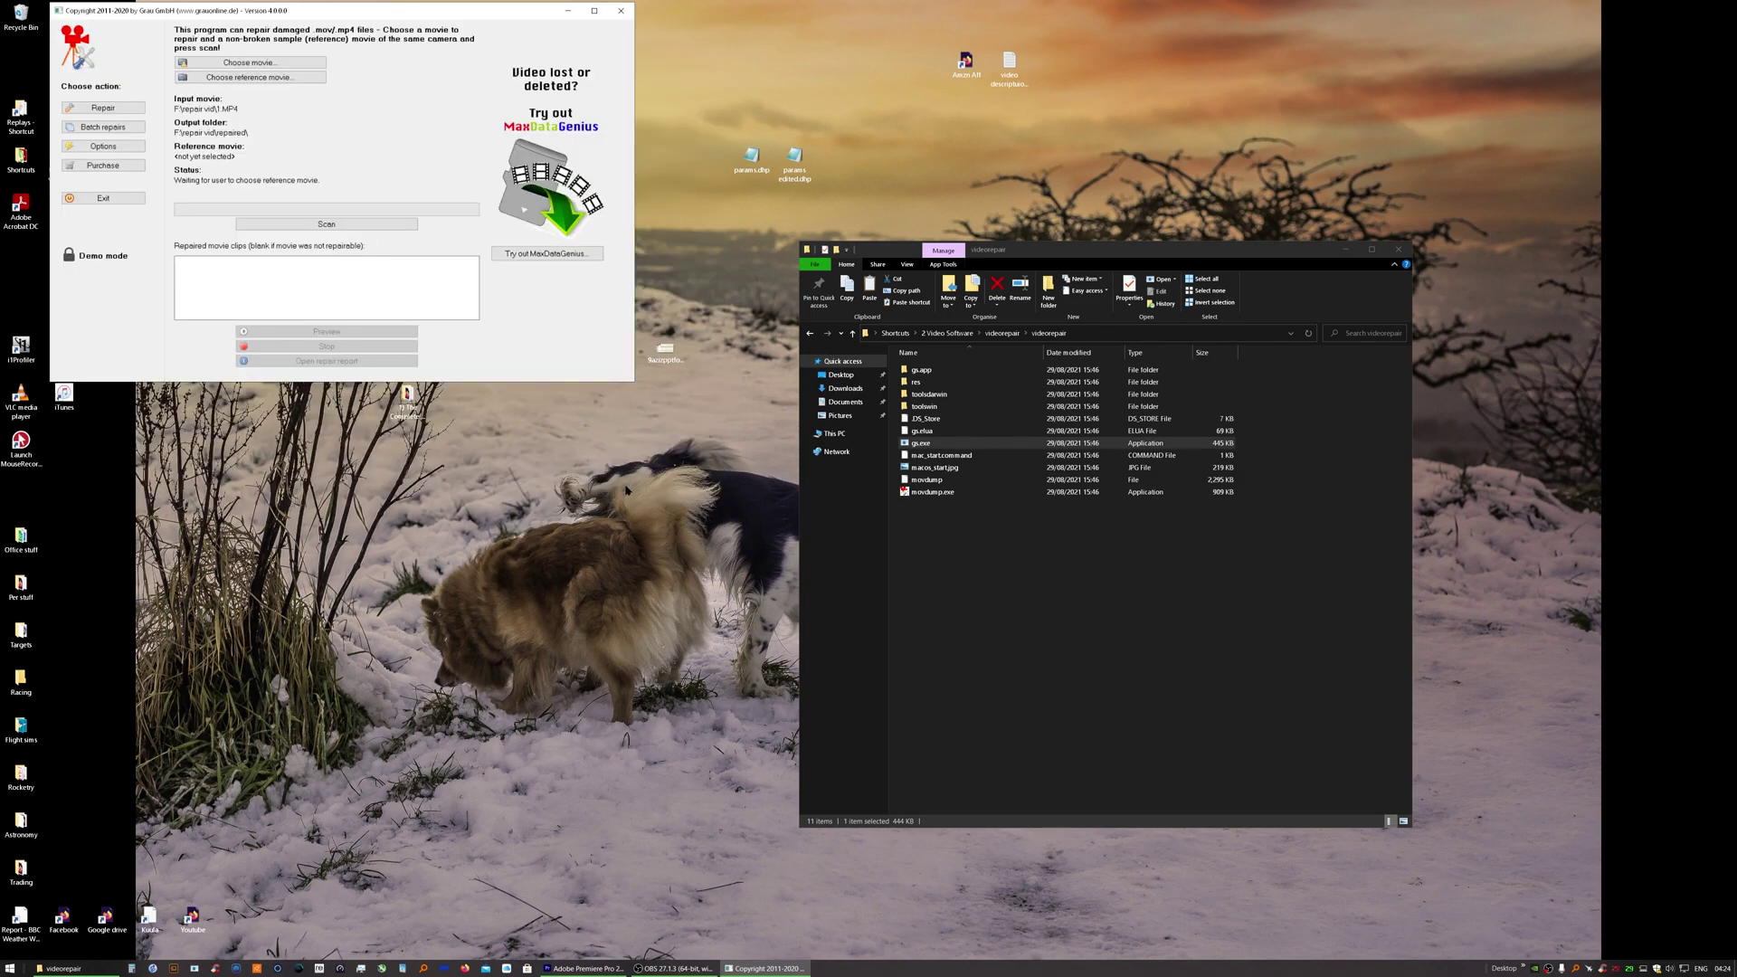
# - Set DJI_0001.MP4 as the reference movie, run the scan, and select the repaired 1.MP4
pyautogui.click(265, 78)
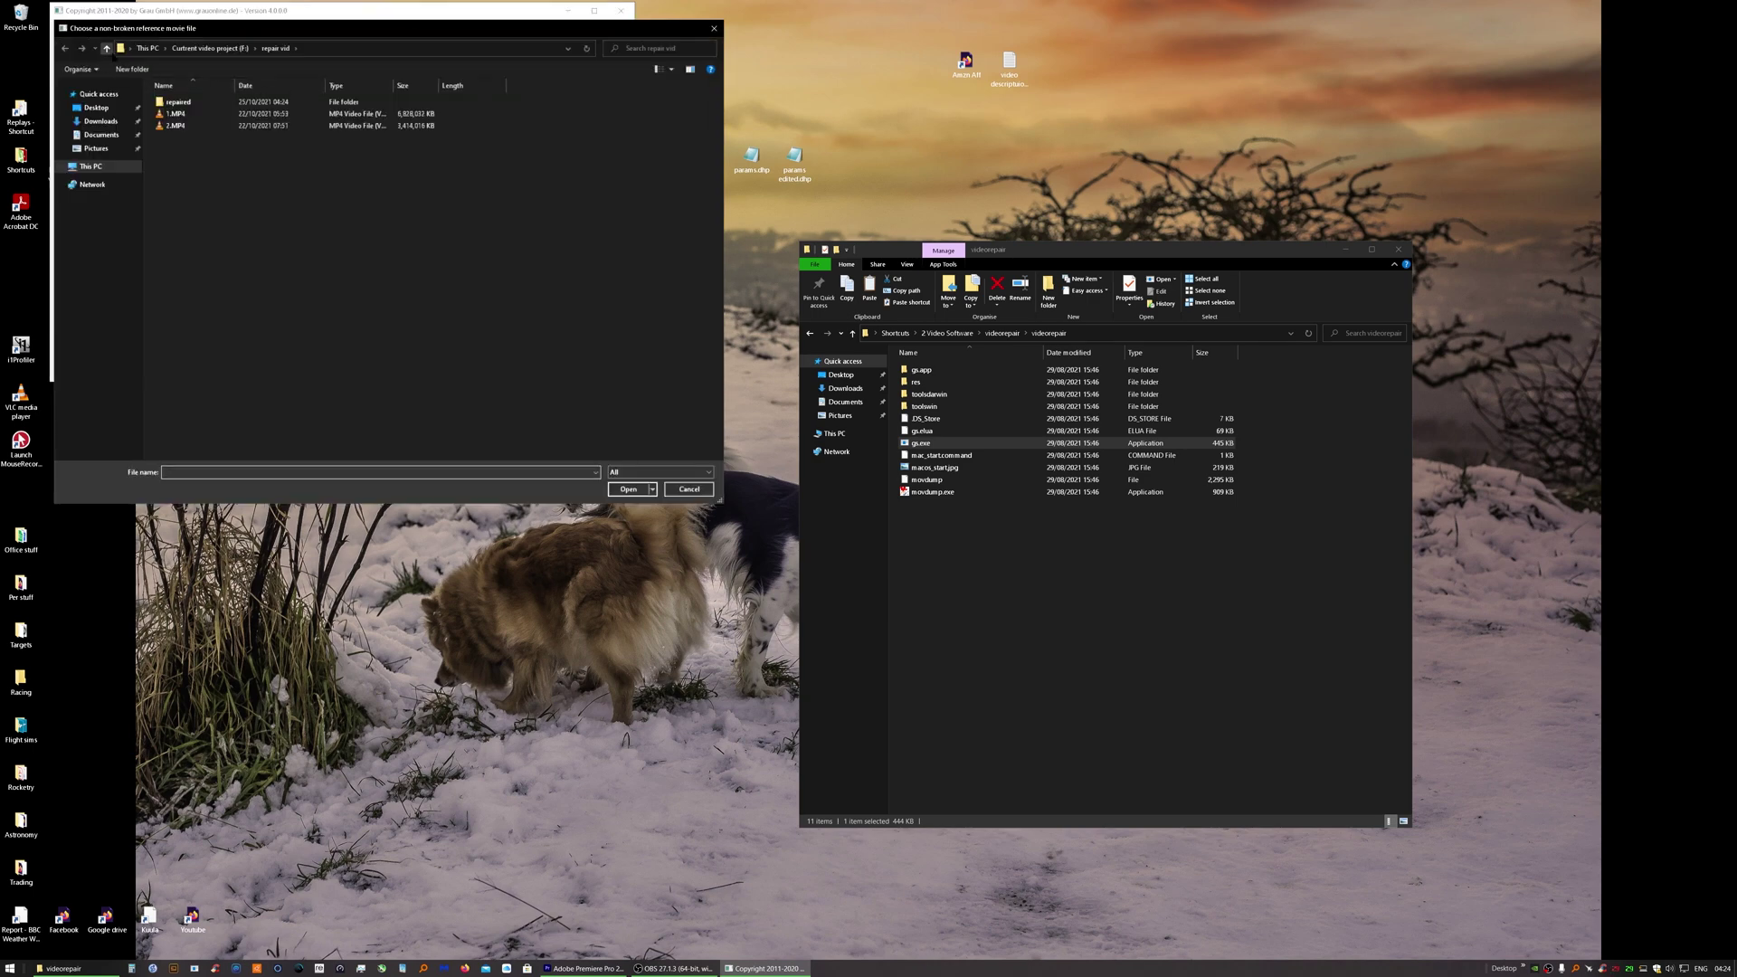
pyautogui.click(106, 48)
pyautogui.click(195, 126)
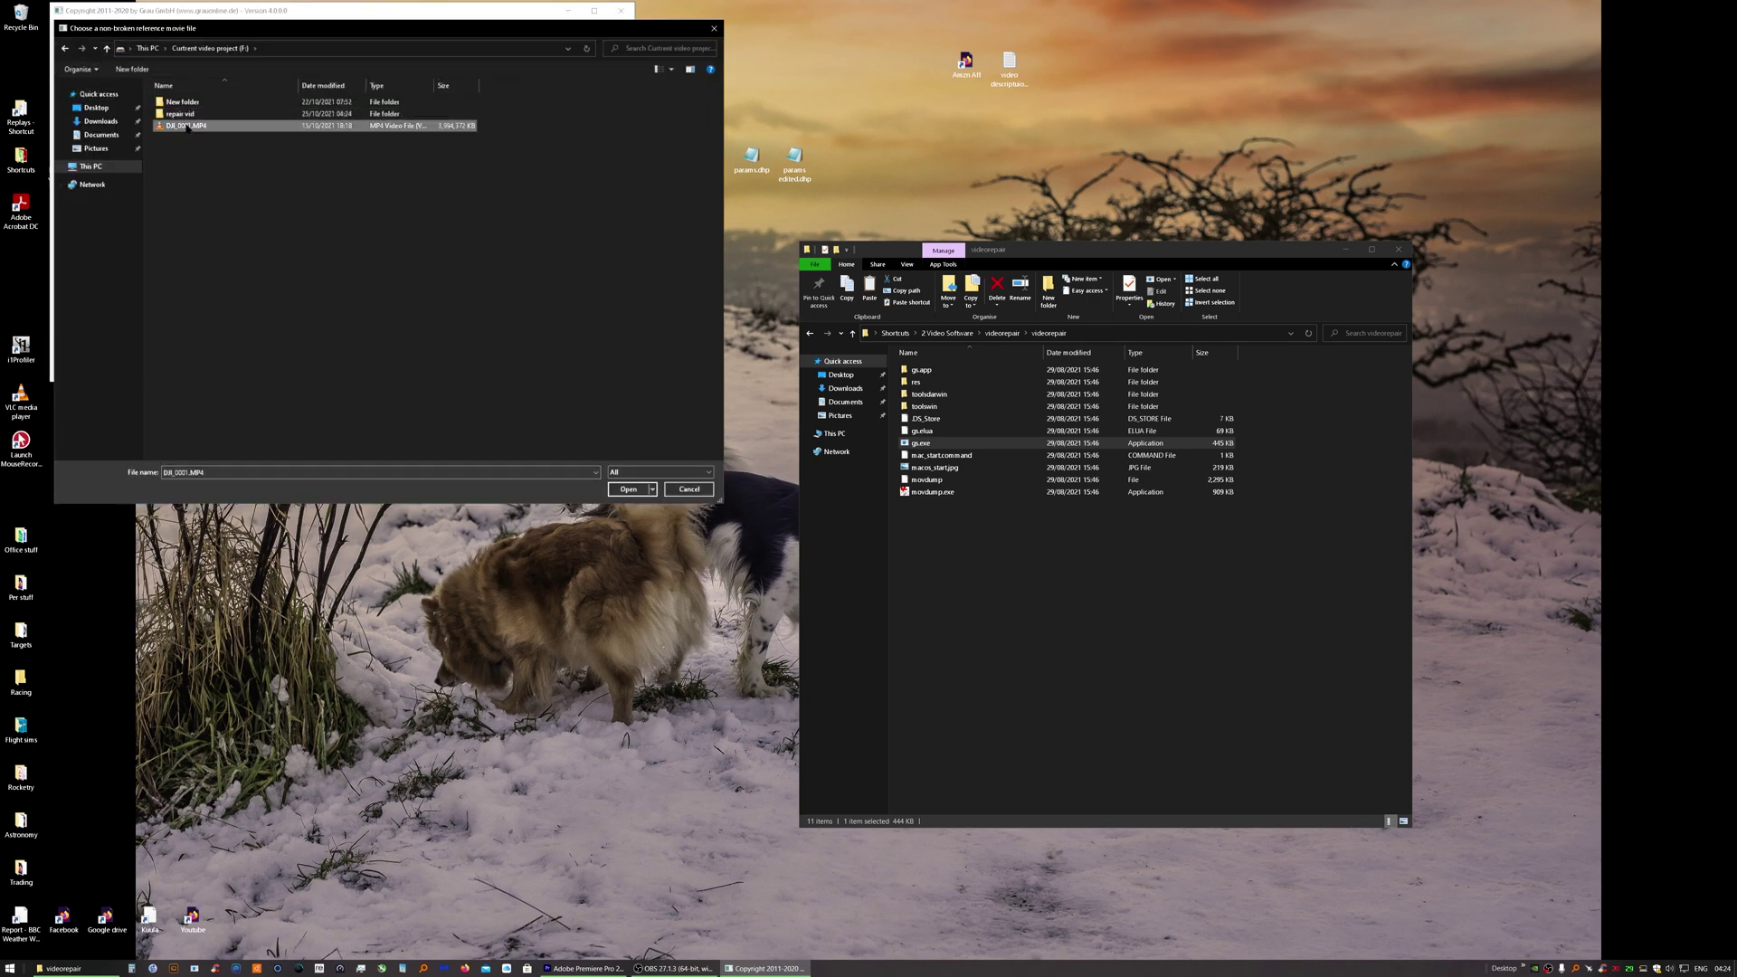
pyautogui.doubleClick(197, 127)
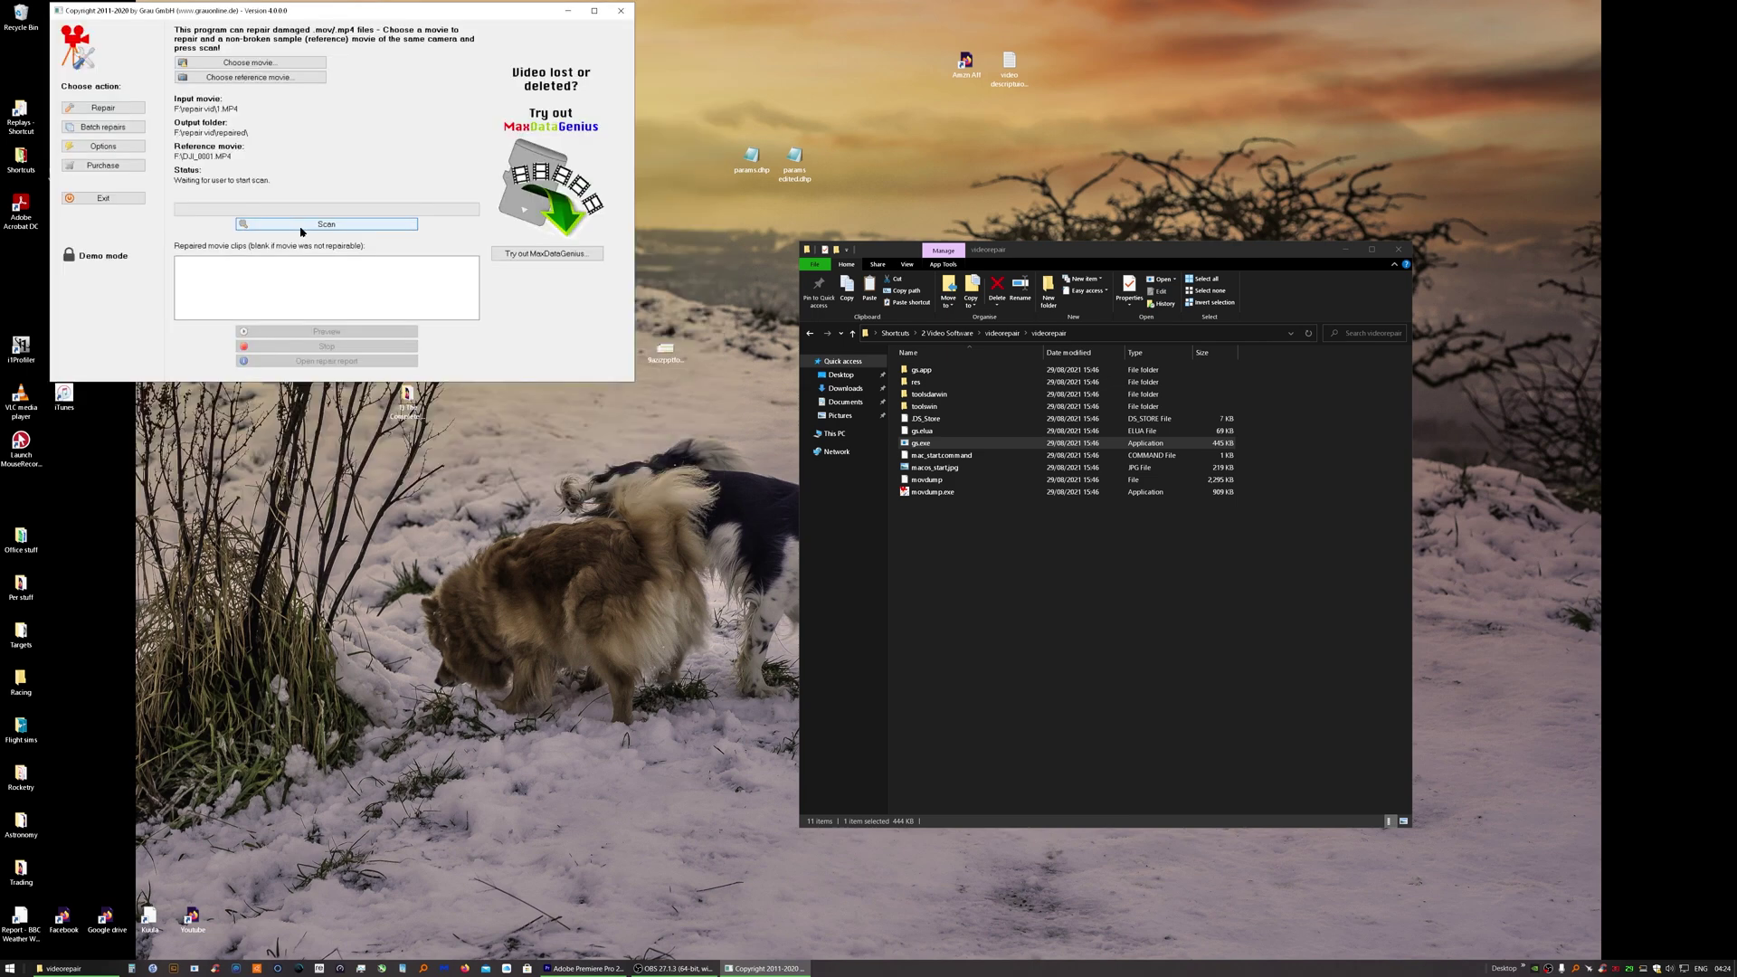
pyautogui.click(302, 229)
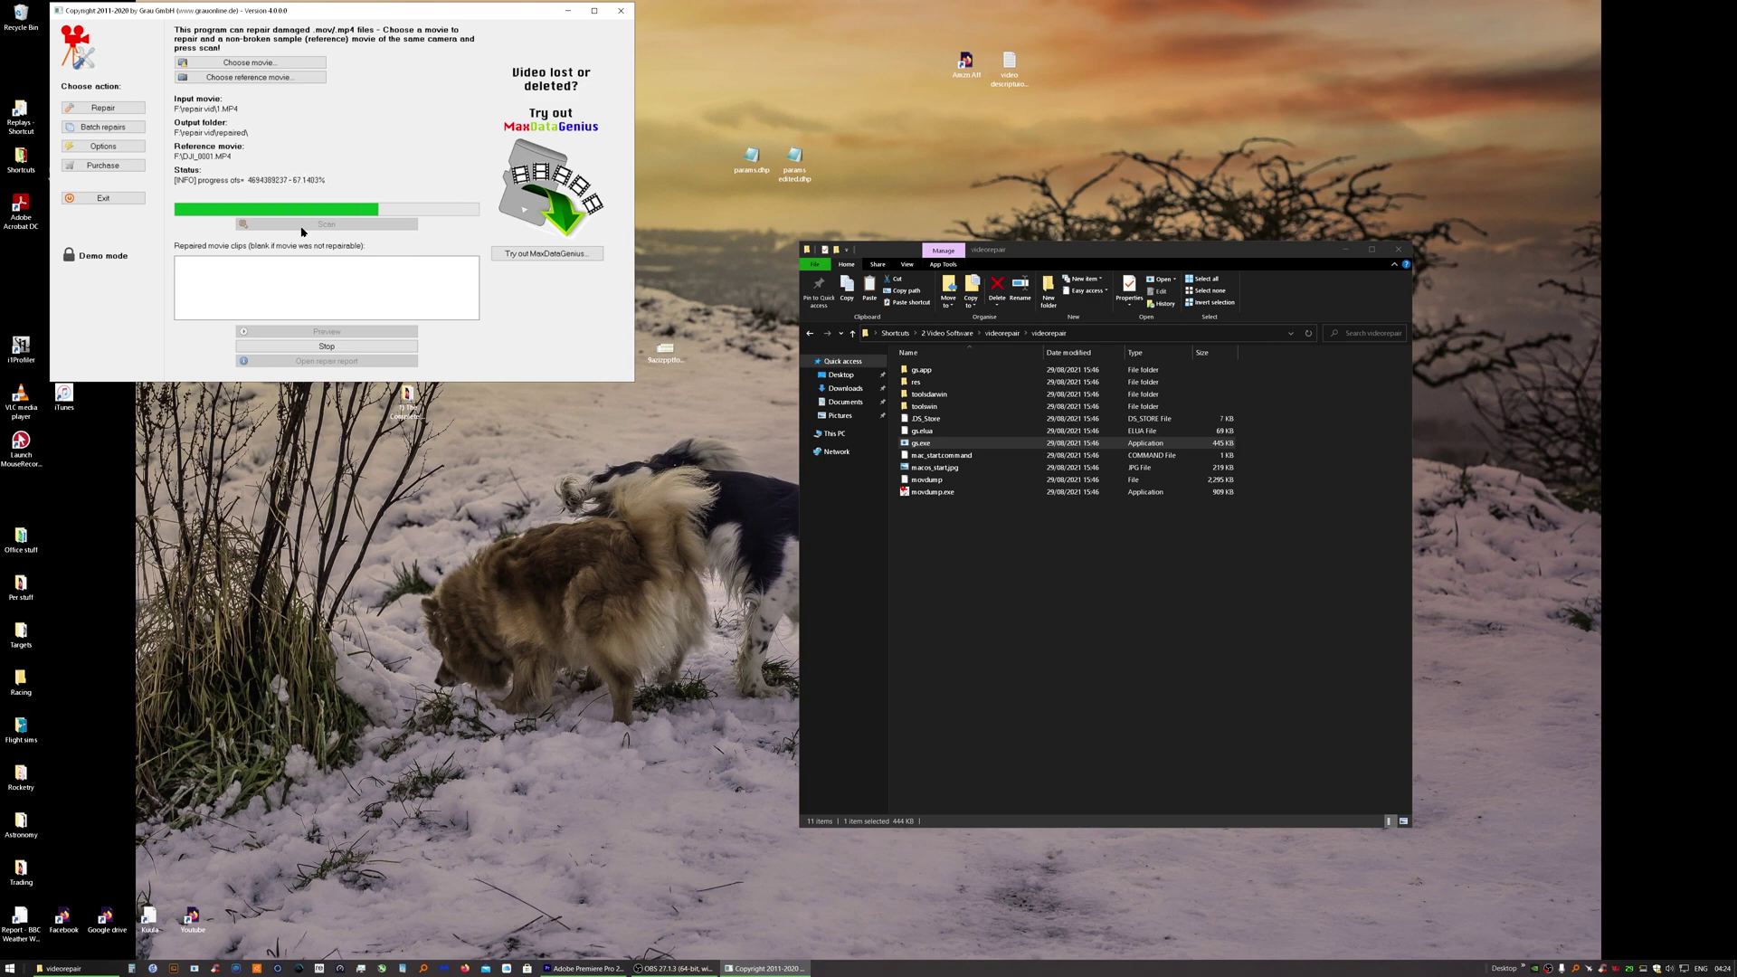
pyautogui.click(183, 262)
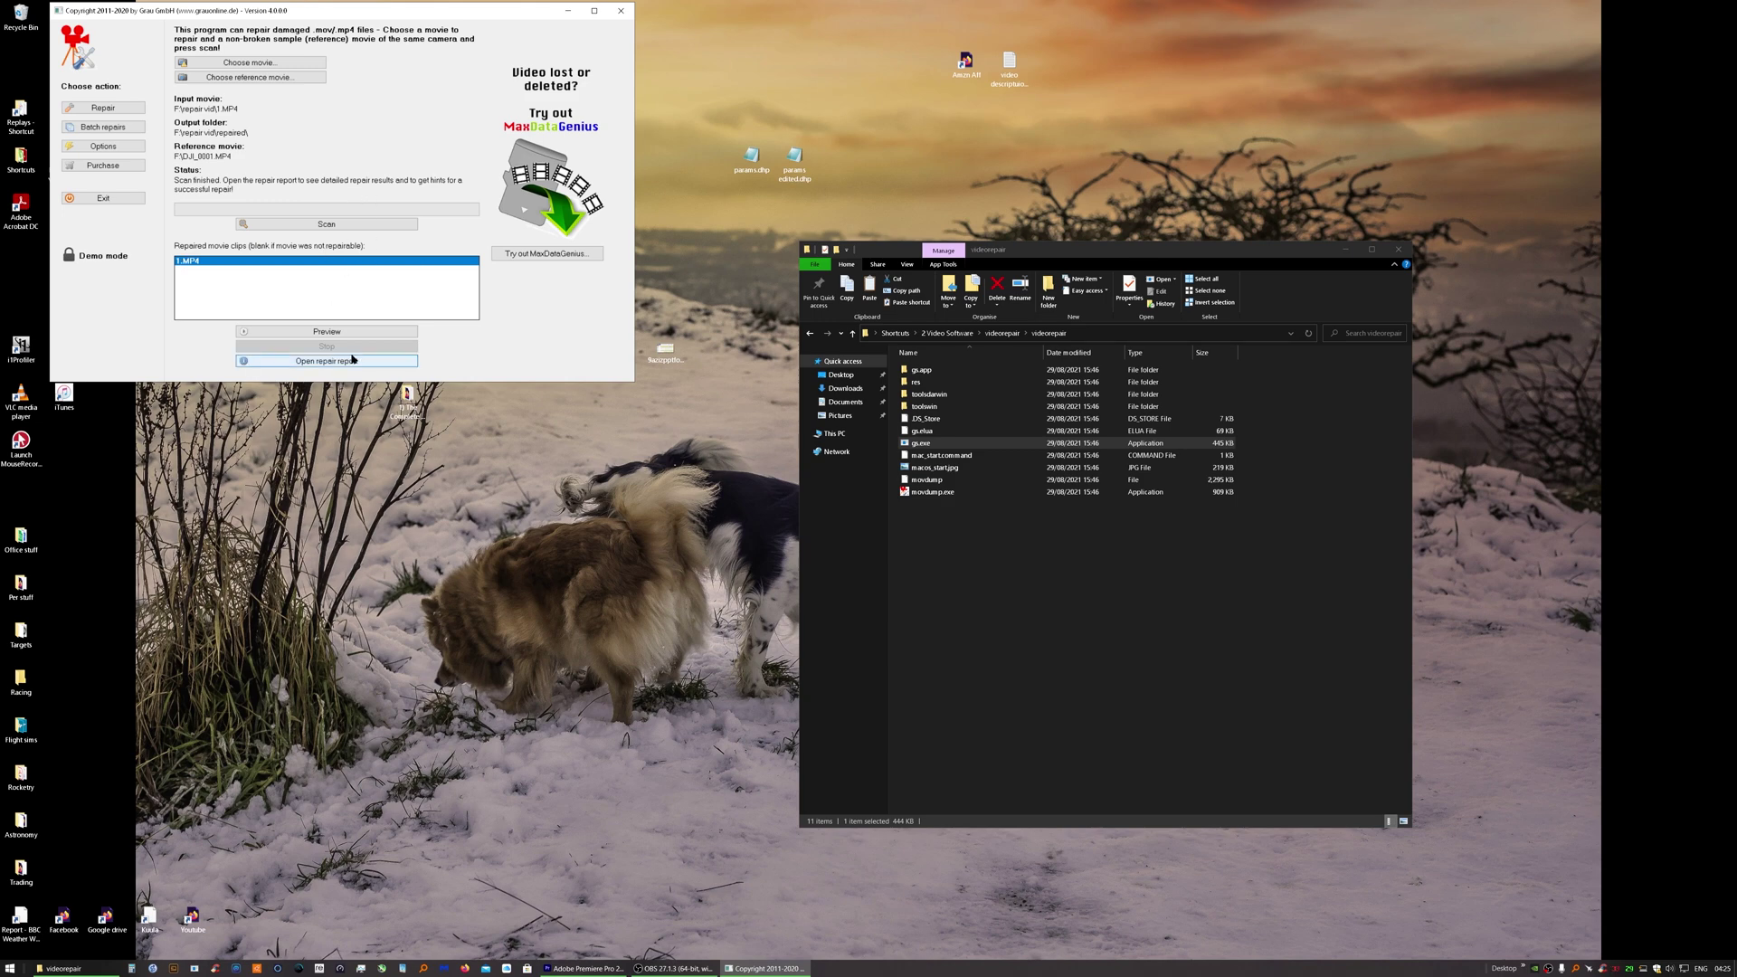
# - Open the repaired folder in repair vid, select the repaired 1.MP4, and close Video Repair Tool
pyautogui.hotkey('alt', 'Tab')
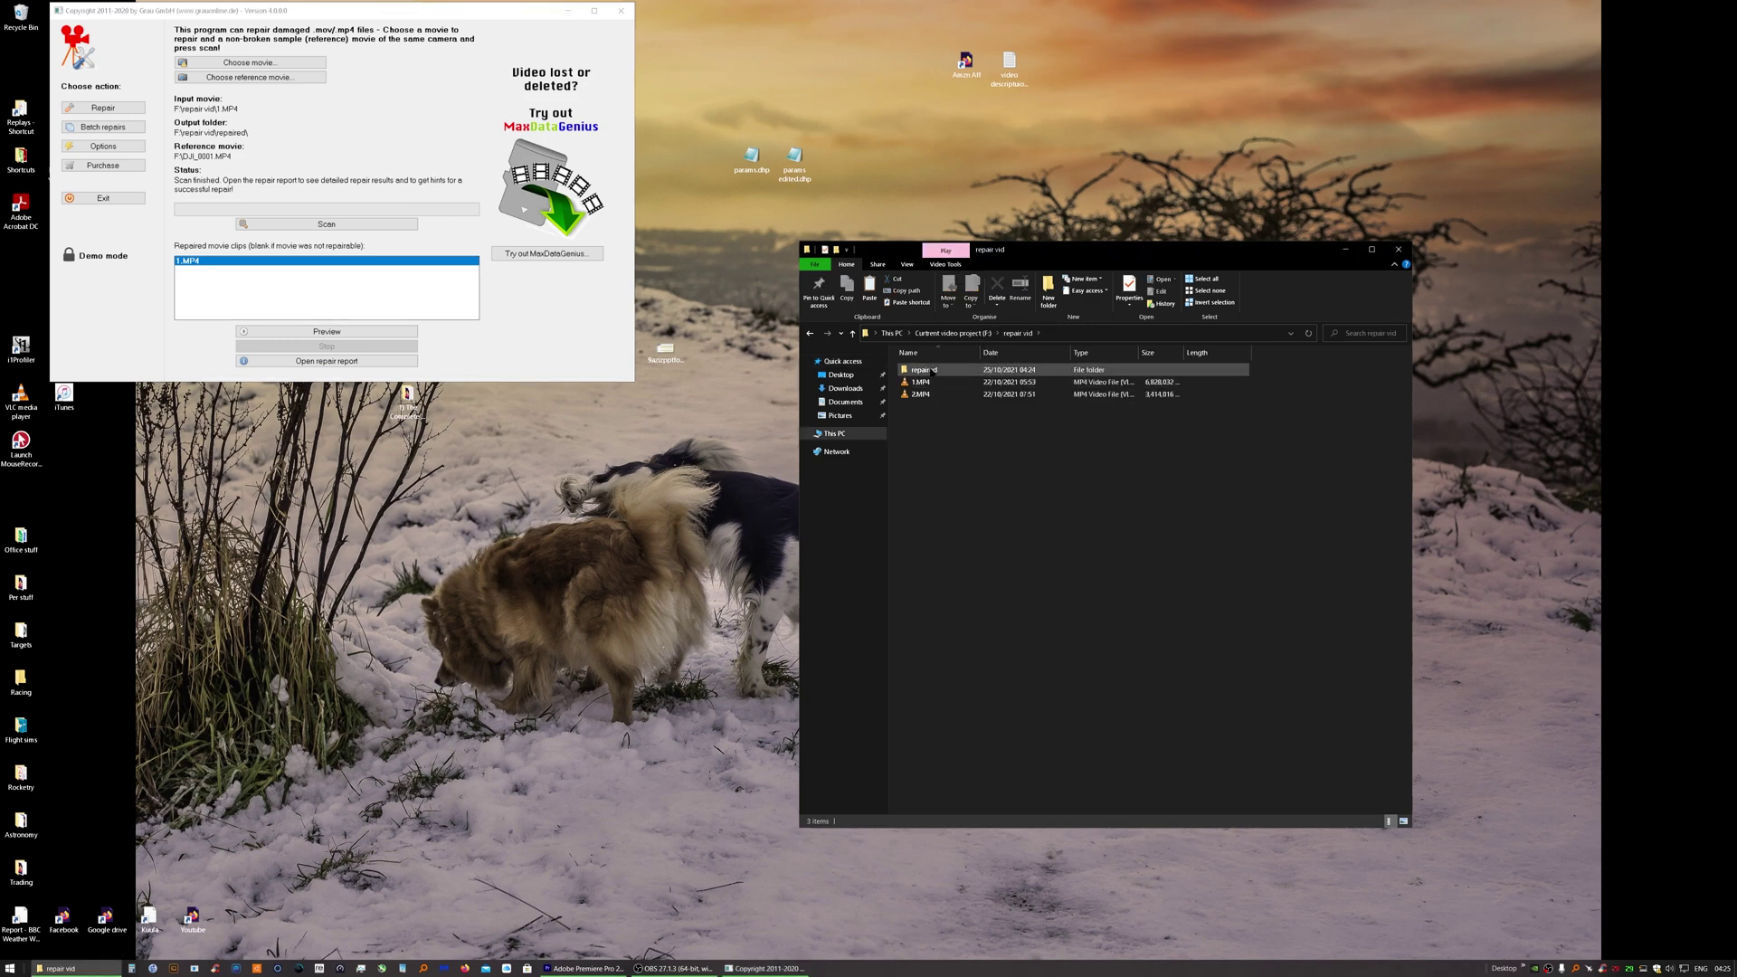
pyautogui.doubleClick(932, 371)
pyautogui.click(1151, 369)
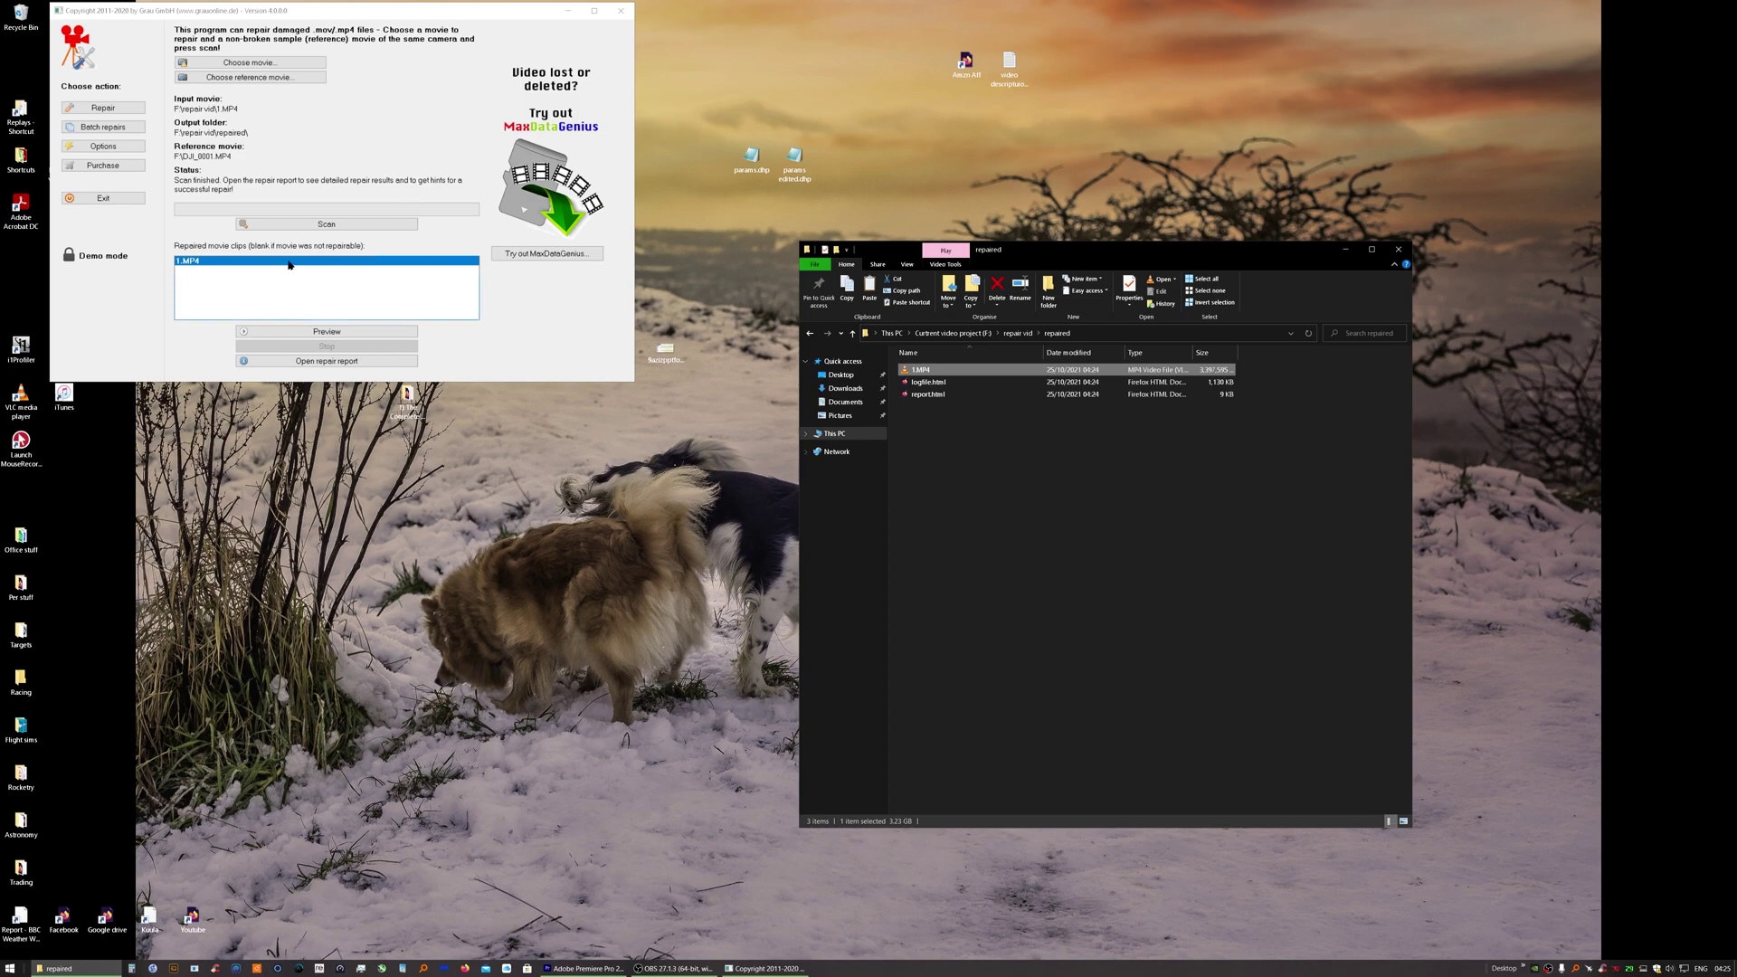
pyautogui.click(621, 11)
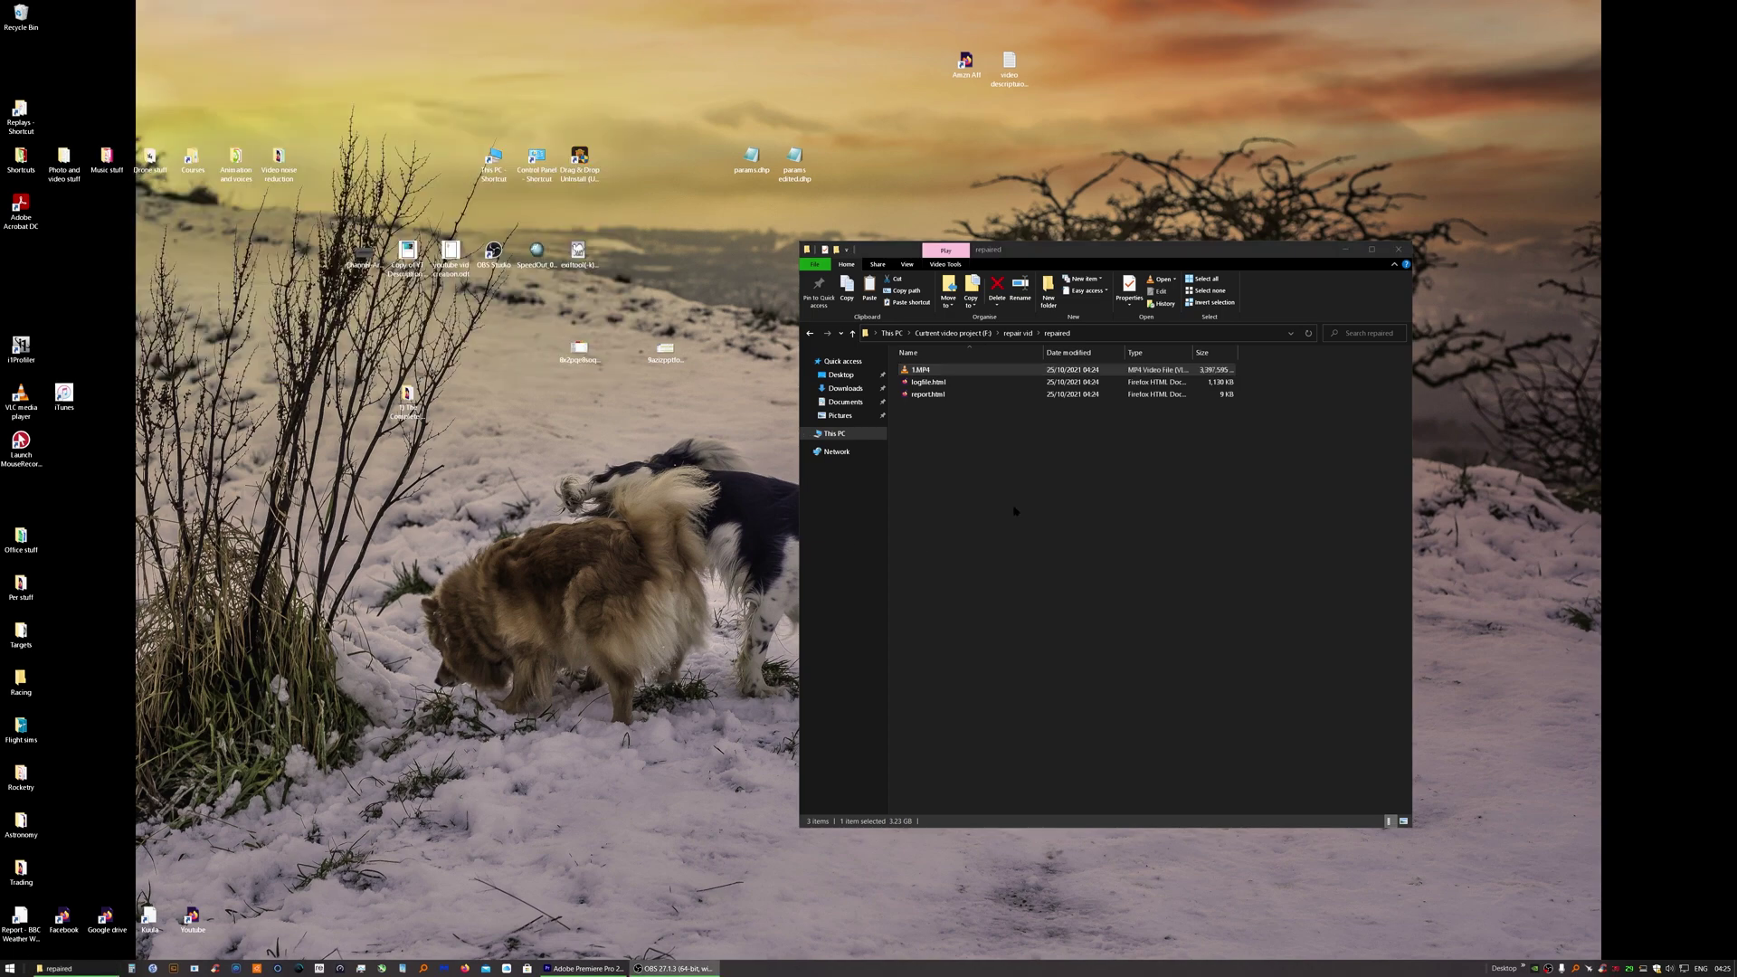